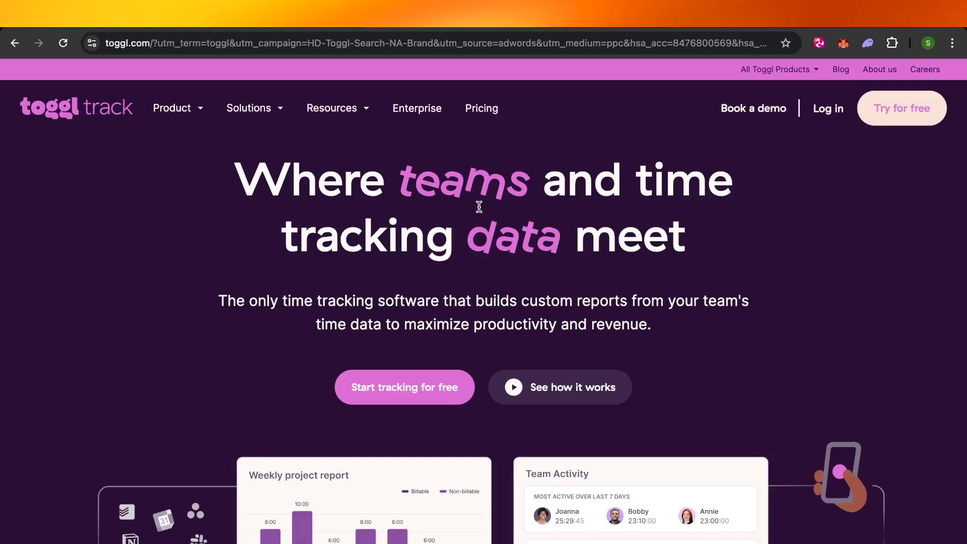
Scroll the Toggl Track page, then open and close the Product features menu.
{"action": "scroll", "coordinate": [479, 208], "scroll_direction": "down", "scroll_amount": 10}
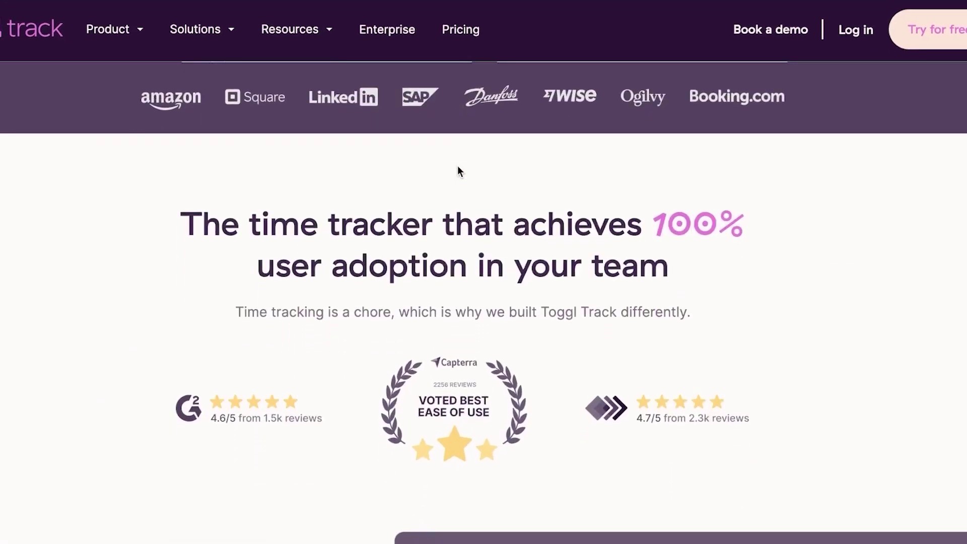
{"action": "scroll", "coordinate": [458, 166], "scroll_direction": "down", "scroll_amount": 15}
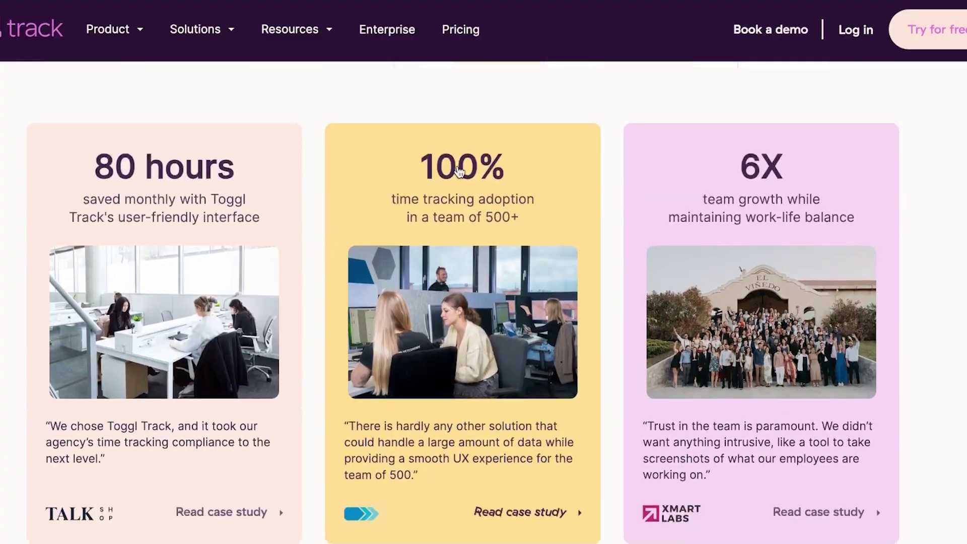
{"action": "scroll", "coordinate": [457, 165], "scroll_direction": "up", "scroll_amount": 7}
{"action": "scroll", "coordinate": [457, 166], "scroll_direction": "up", "scroll_amount": 20}
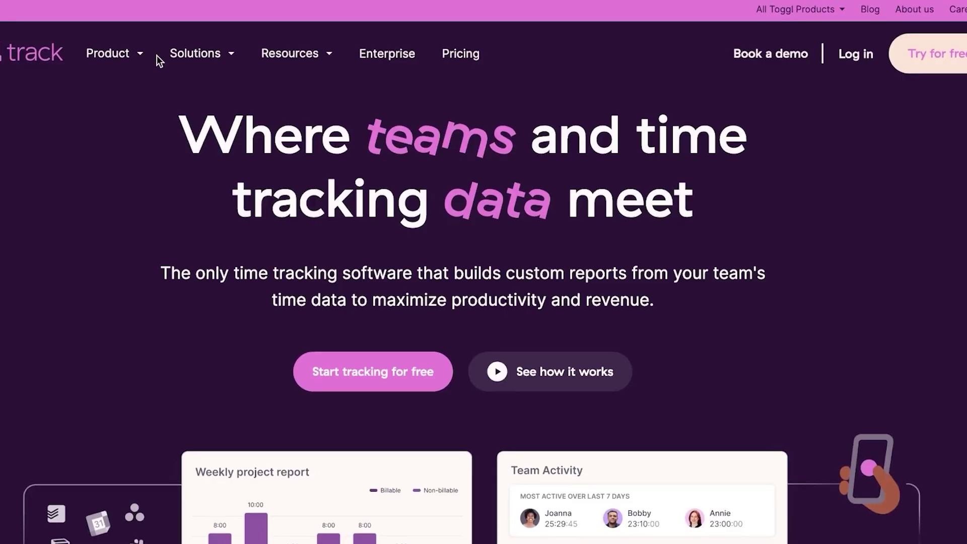
{"action": "scroll", "coordinate": [457, 274], "scroll_direction": "down", "scroll_amount": 20}
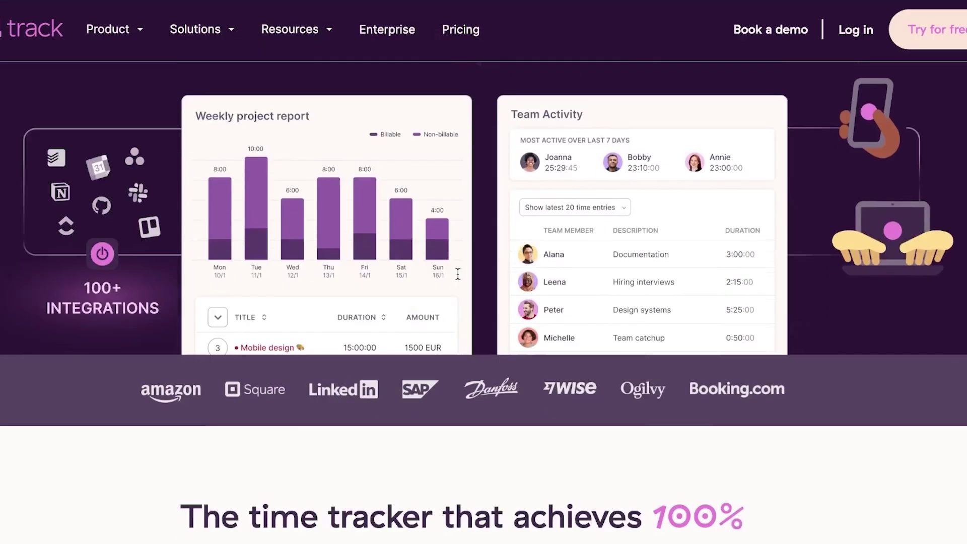
{"action": "scroll", "coordinate": [458, 273], "scroll_direction": "up", "scroll_amount": 20}
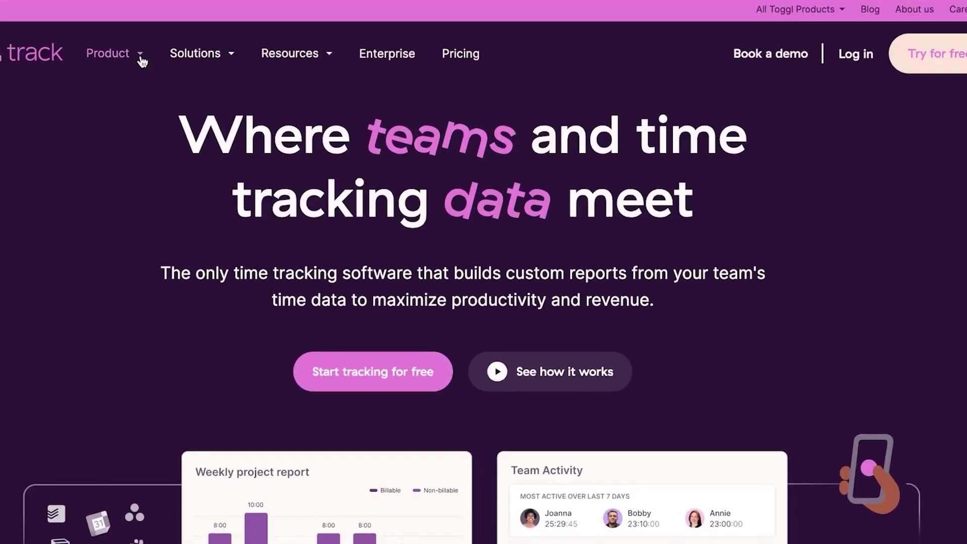
{"action": "left_click", "coordinate": [140, 61]}
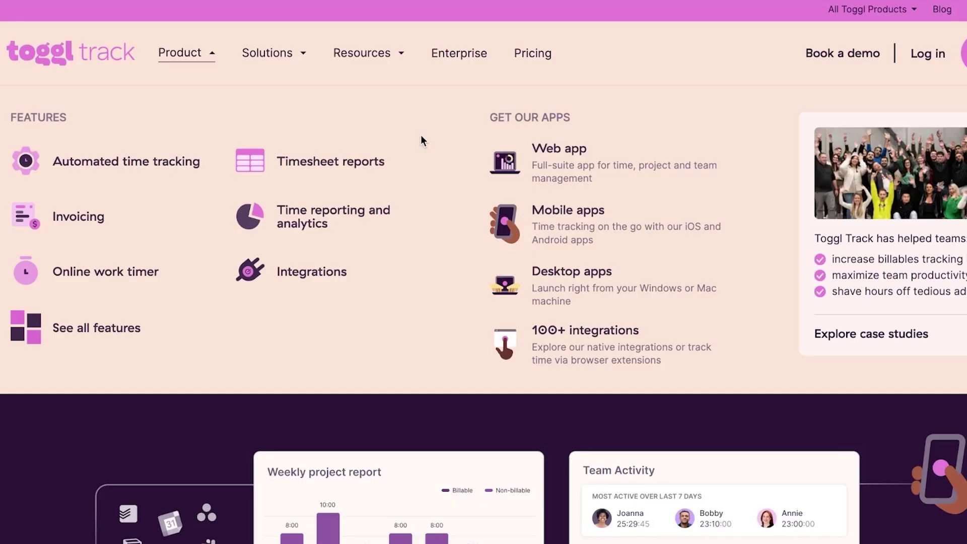
{"action": "left_click", "coordinate": [160, 411]}
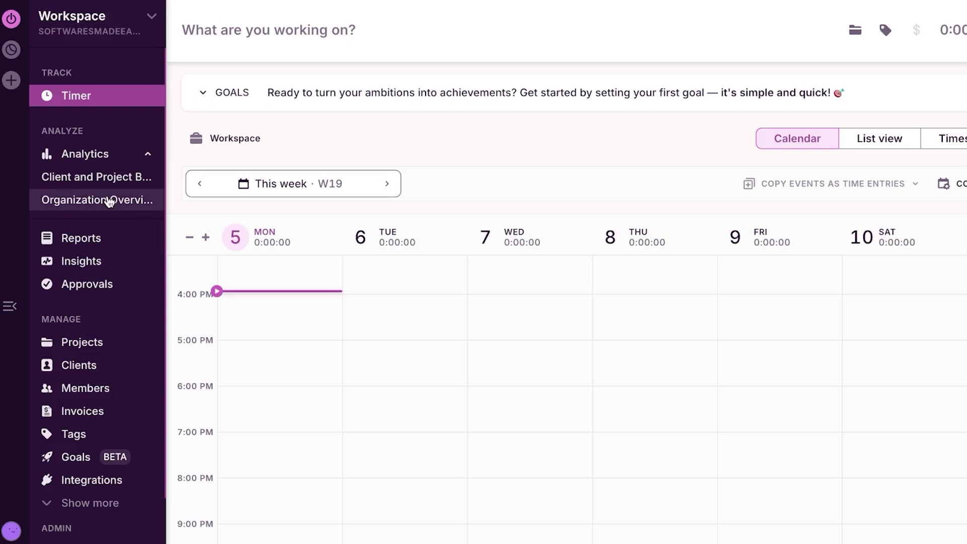
Expand the sidebar with Show more, then open the organization's Members page.
{"action": "scroll", "coordinate": [107, 196], "scroll_direction": "down", "scroll_amount": 1}
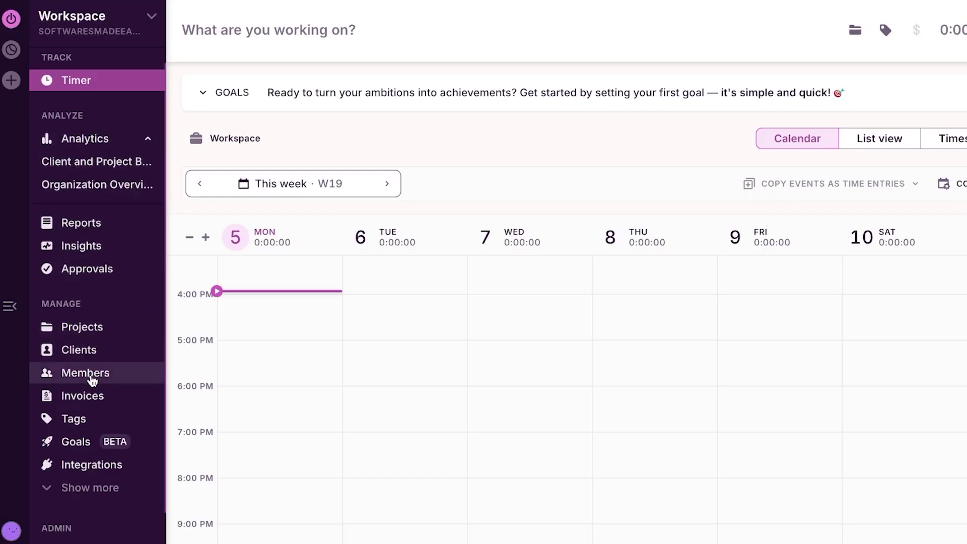
{"action": "left_click", "coordinate": [104, 488]}
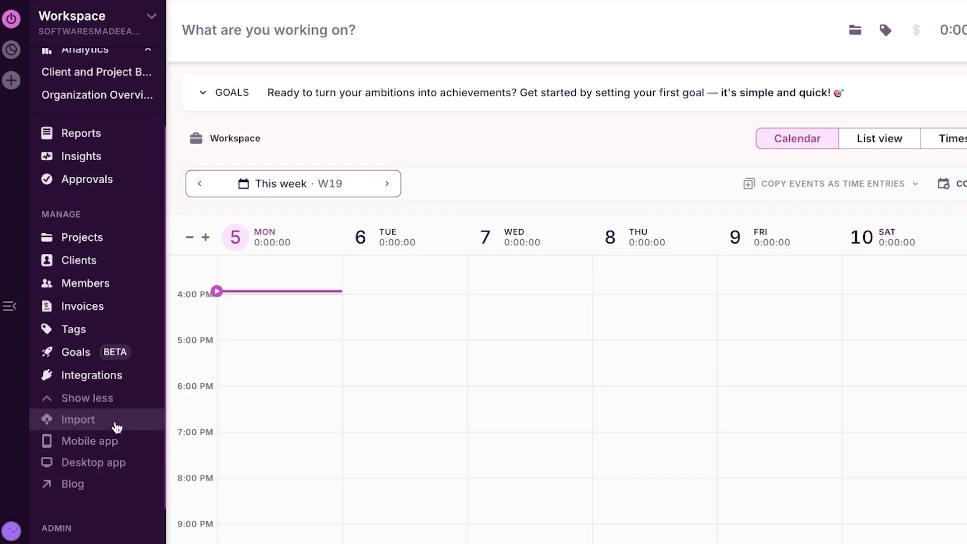
{"action": "scroll", "coordinate": [119, 281], "scroll_direction": "up", "scroll_amount": 3}
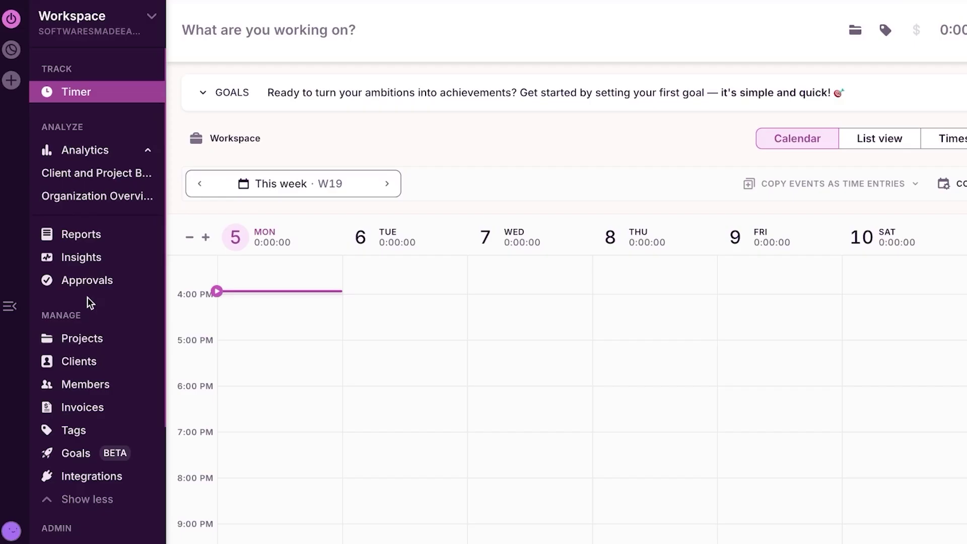
{"action": "left_click", "coordinate": [86, 393]}
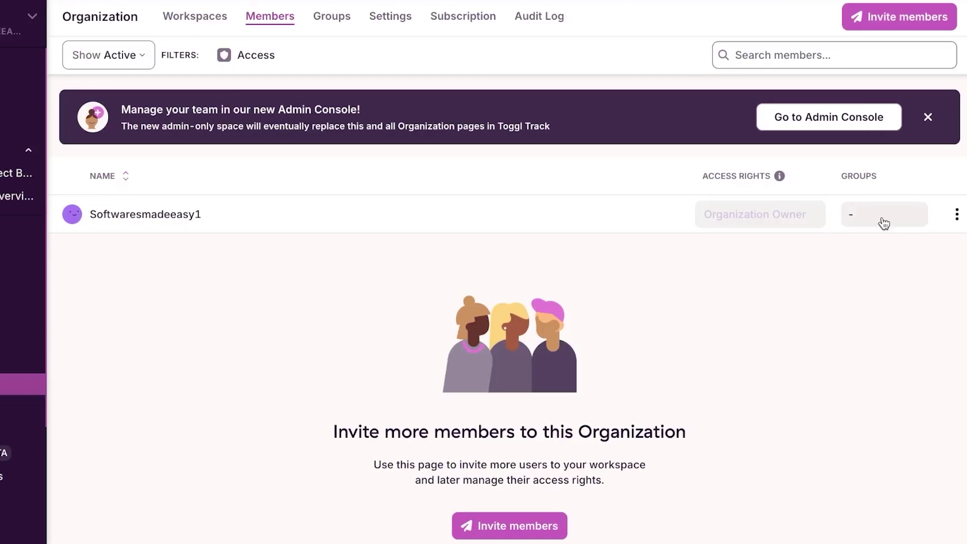
Dismiss the Admin Console banner and invite the pasted e-mail address with Workspace User access.
{"action": "left_click", "coordinate": [929, 128]}
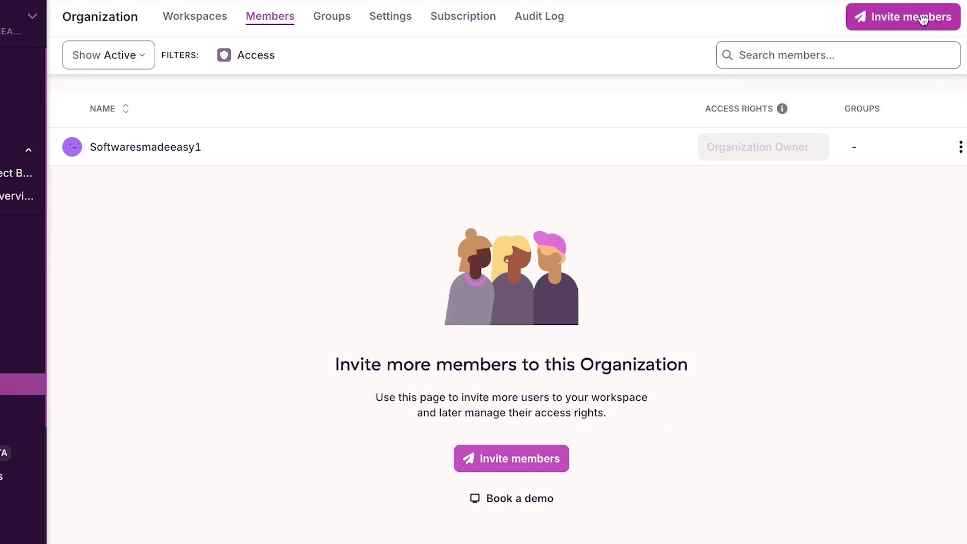
{"action": "left_click", "coordinate": [537, 468]}
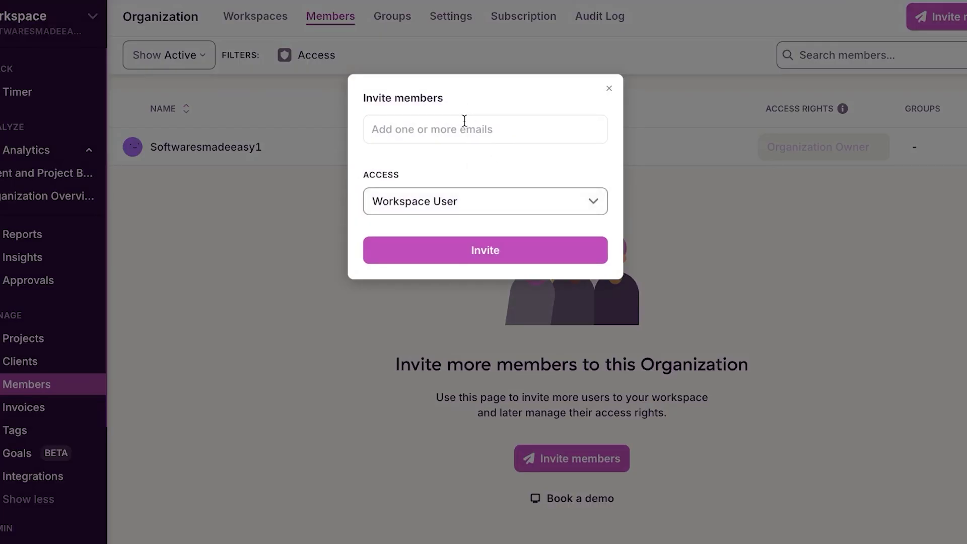
{"action": "key", "text": "ctrl+v"}
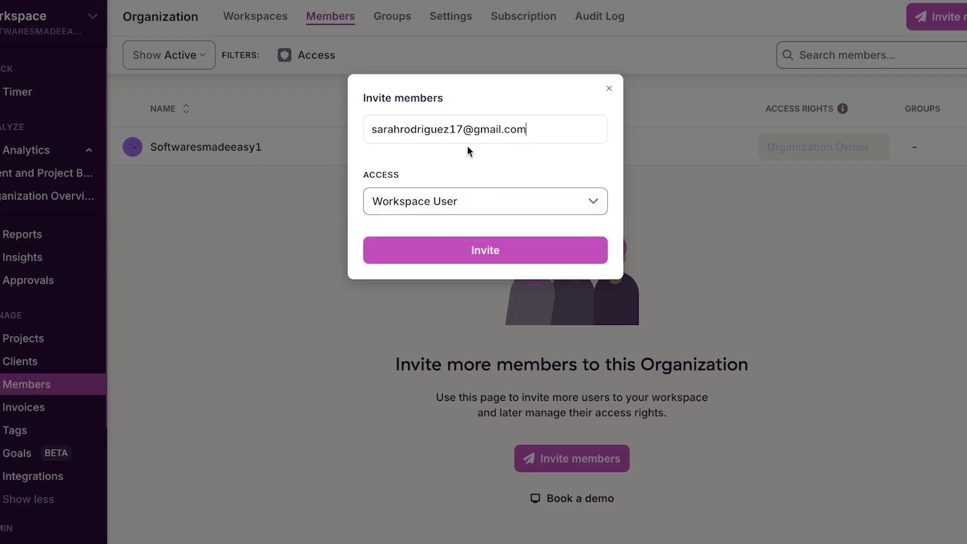
{"action": "left_click", "coordinate": [457, 208]}
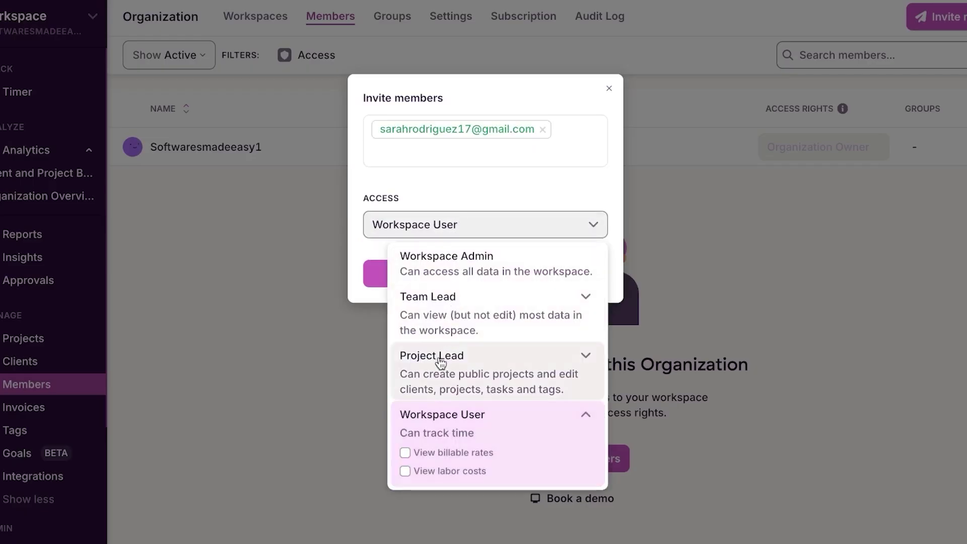
{"action": "left_click", "coordinate": [434, 429]}
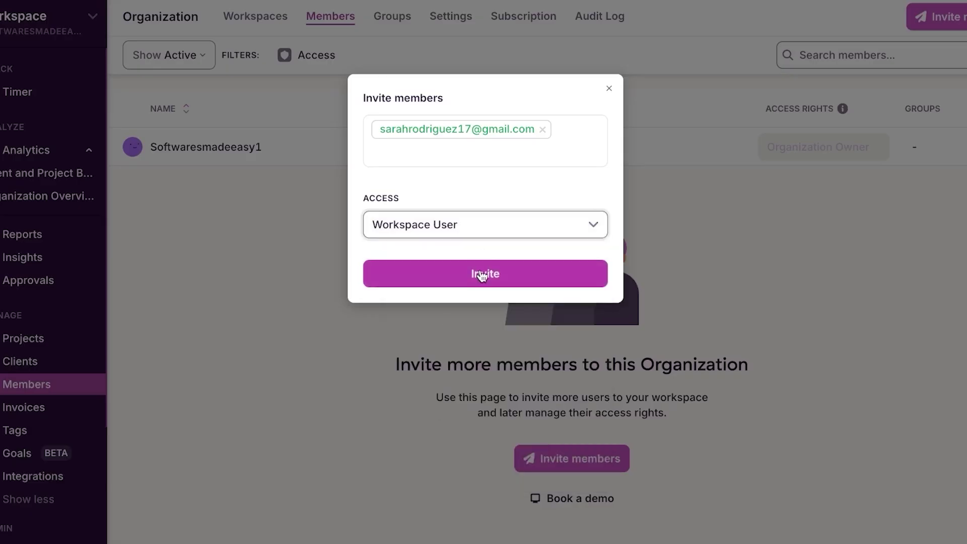
{"action": "left_click", "coordinate": [446, 276]}
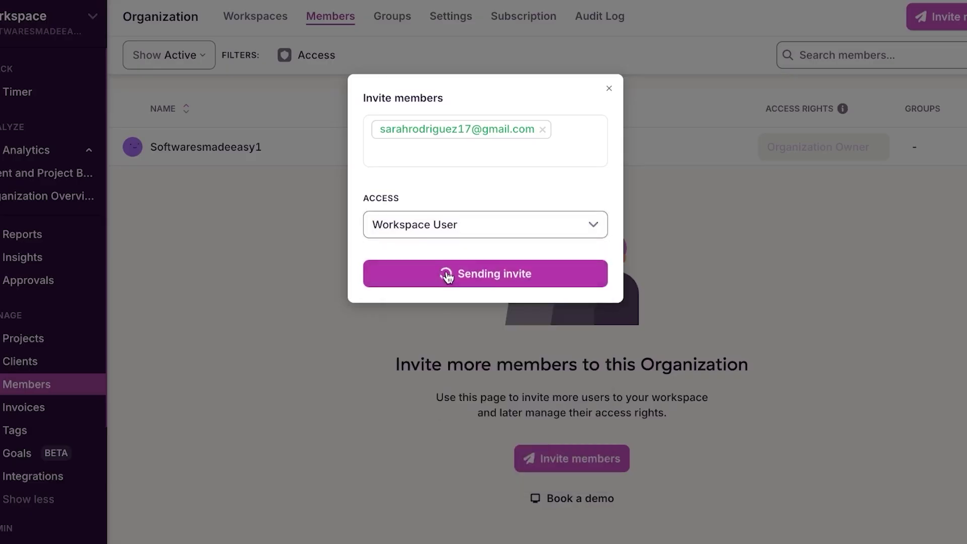
{"action": "left_click", "coordinate": [473, 383]}
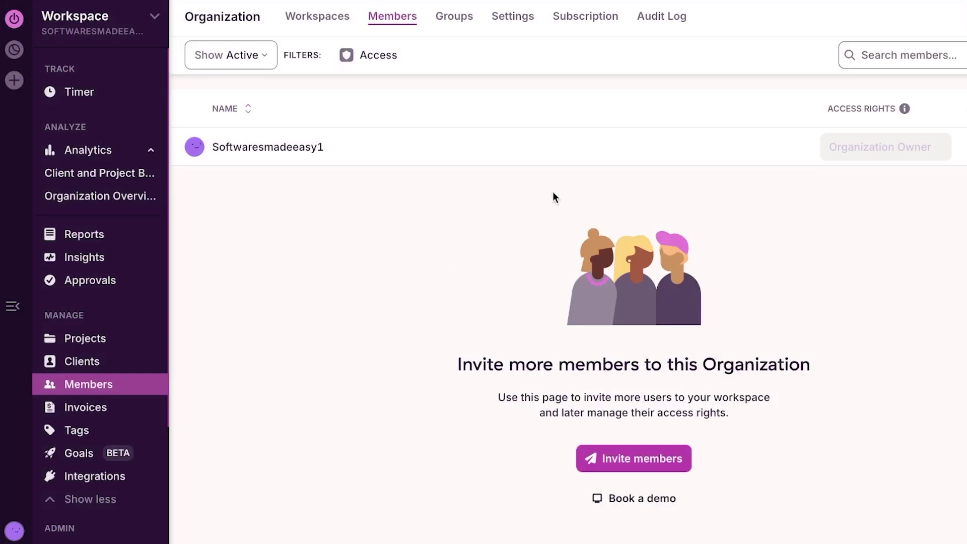
Start a new project named TEST 1 with red colour, keeping it Private.
{"action": "left_click", "coordinate": [98, 341]}
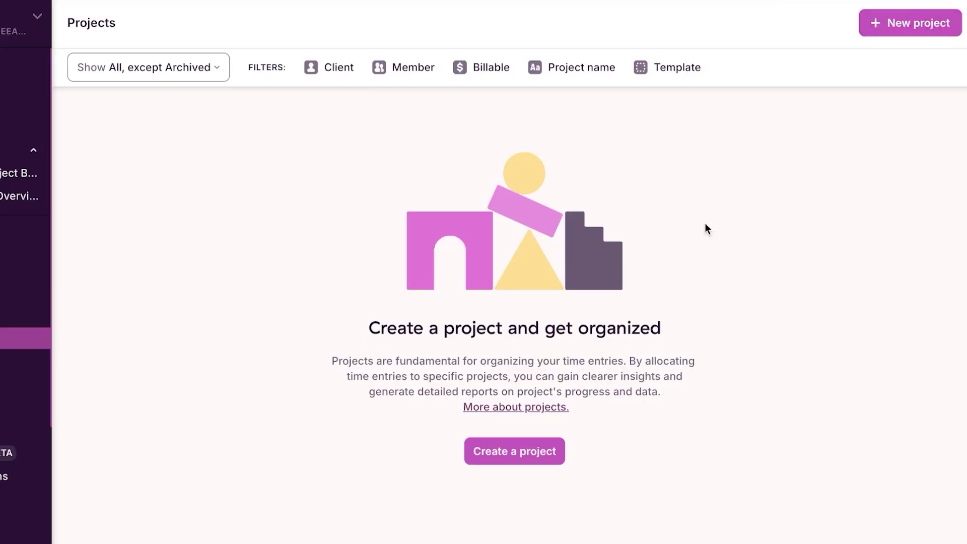
{"action": "left_click", "coordinate": [507, 458]}
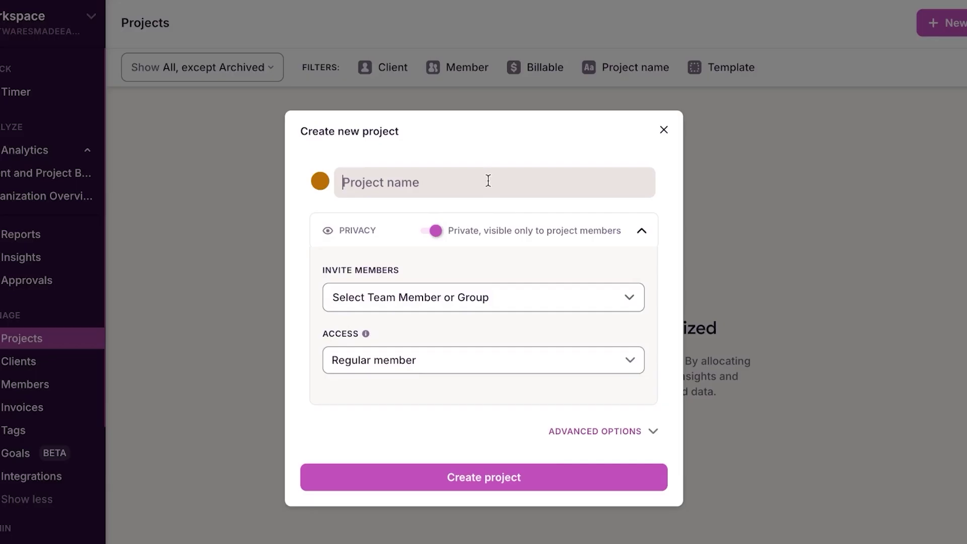
{"action": "type", "text": "TE"}
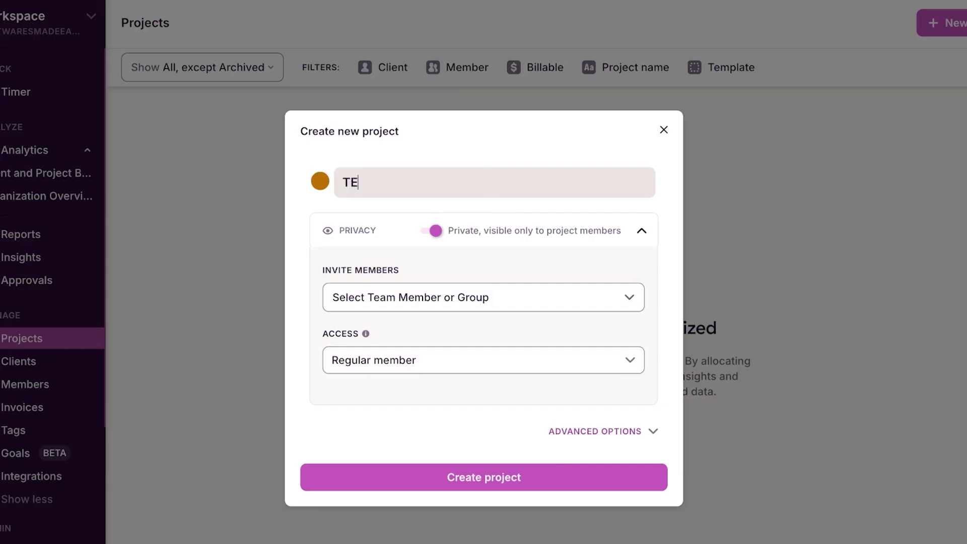
{"action": "type", "text": "ST 1"}
{"action": "left_click", "coordinate": [318, 183]}
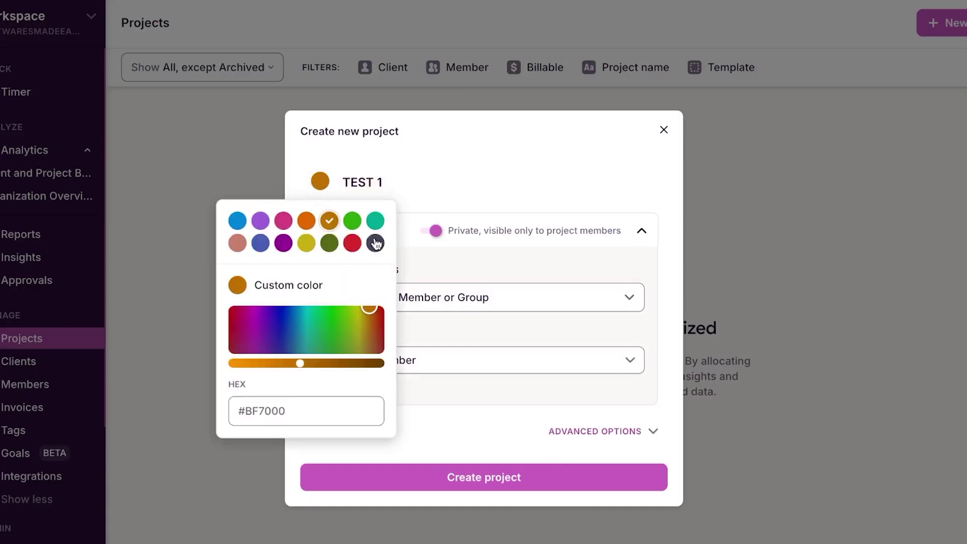
{"action": "left_click", "coordinate": [351, 243]}
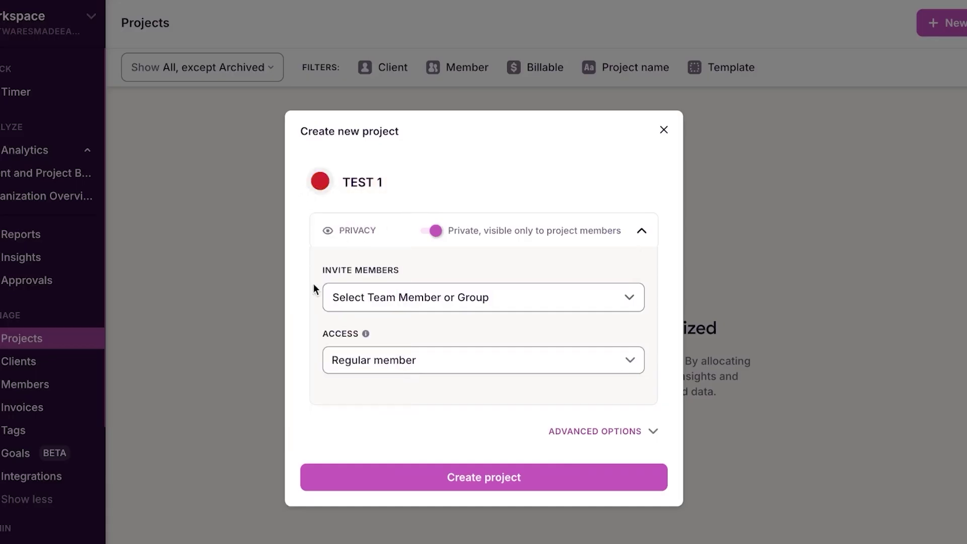
{"action": "left_click", "coordinate": [443, 233]}
{"action": "left_click", "coordinate": [429, 310]}
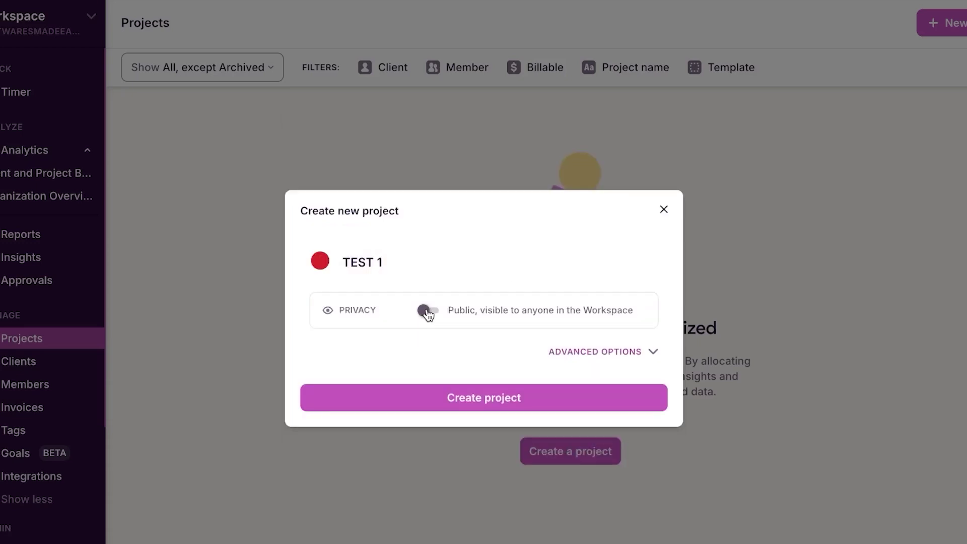
Add the owner and invited member as Regular members and create the project.
{"action": "left_click", "coordinate": [486, 299]}
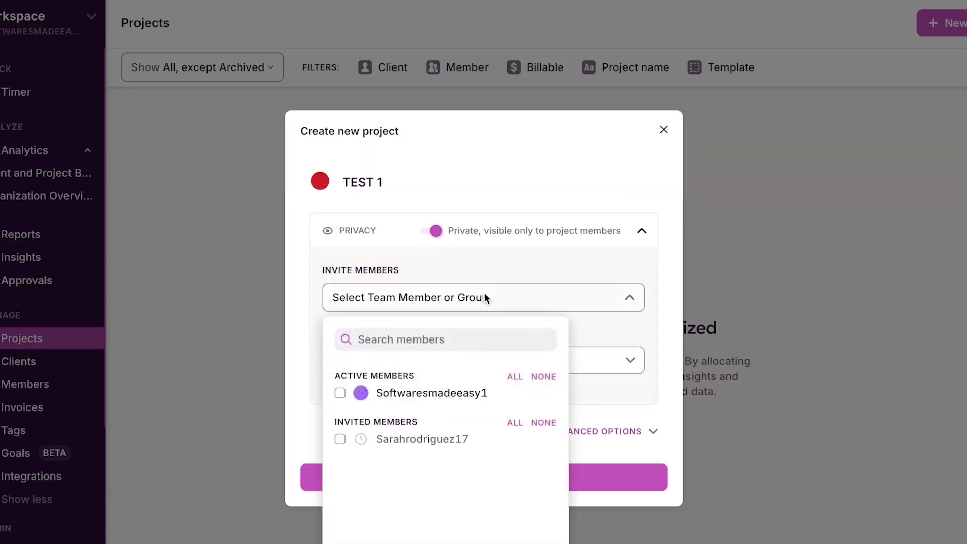
{"action": "left_click", "coordinate": [339, 396]}
{"action": "left_click", "coordinate": [340, 440]}
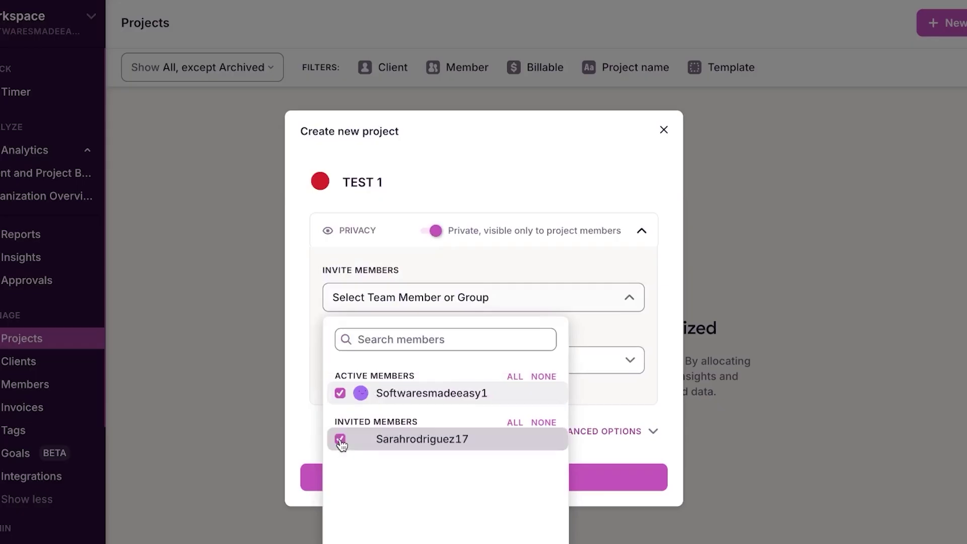
{"action": "left_click", "coordinate": [632, 258]}
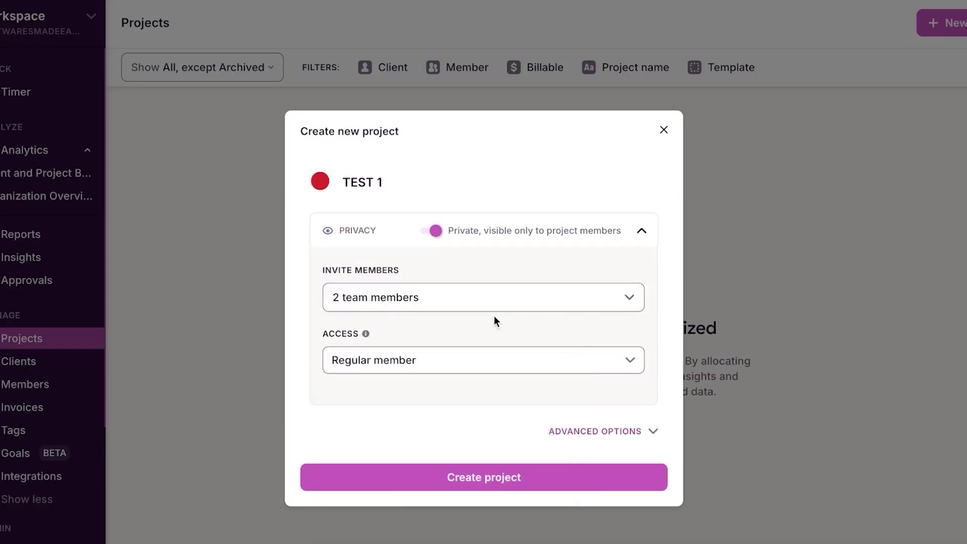
{"action": "left_click", "coordinate": [456, 365]}
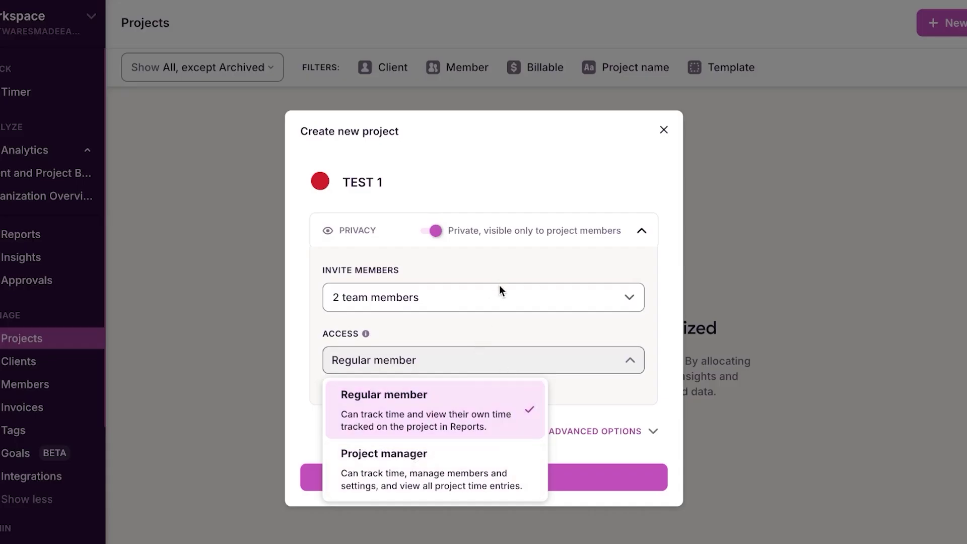
{"action": "left_click", "coordinate": [680, 418]}
{"action": "left_click", "coordinate": [593, 477]}
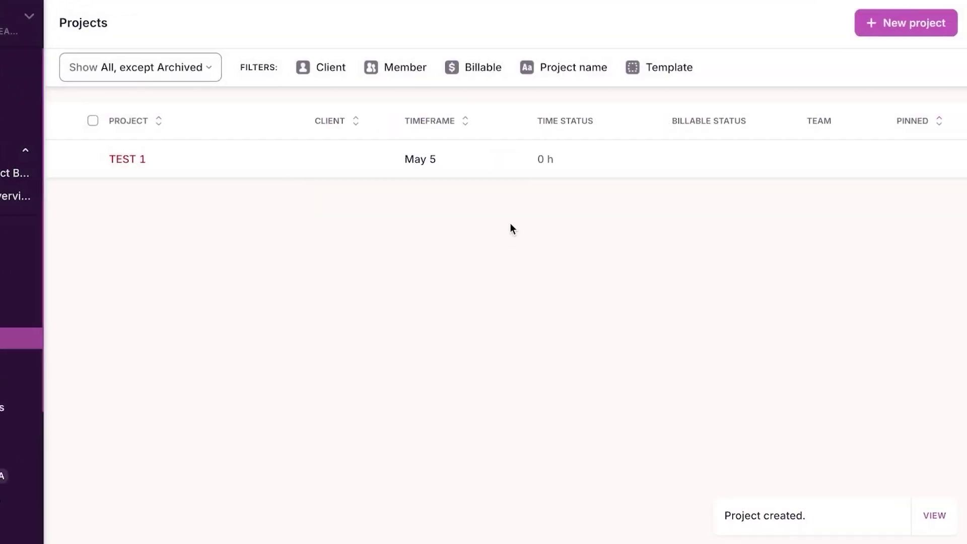
Open the TEST 1 dashboard from the Projects list and switch to its Tasks tab.
{"action": "left_click", "coordinate": [360, 158]}
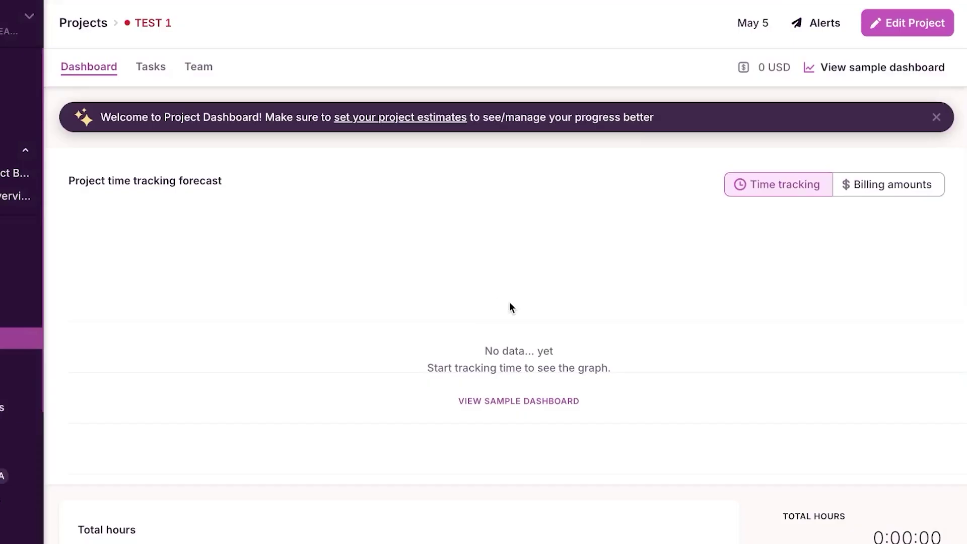
{"action": "scroll", "coordinate": [511, 306], "scroll_direction": "down", "scroll_amount": 7}
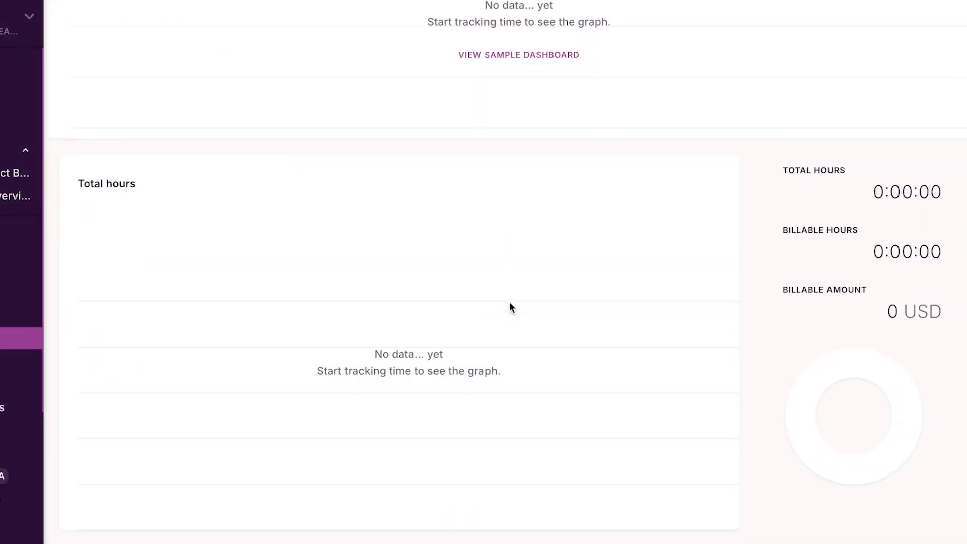
{"action": "scroll", "coordinate": [510, 304], "scroll_direction": "up", "scroll_amount": 7}
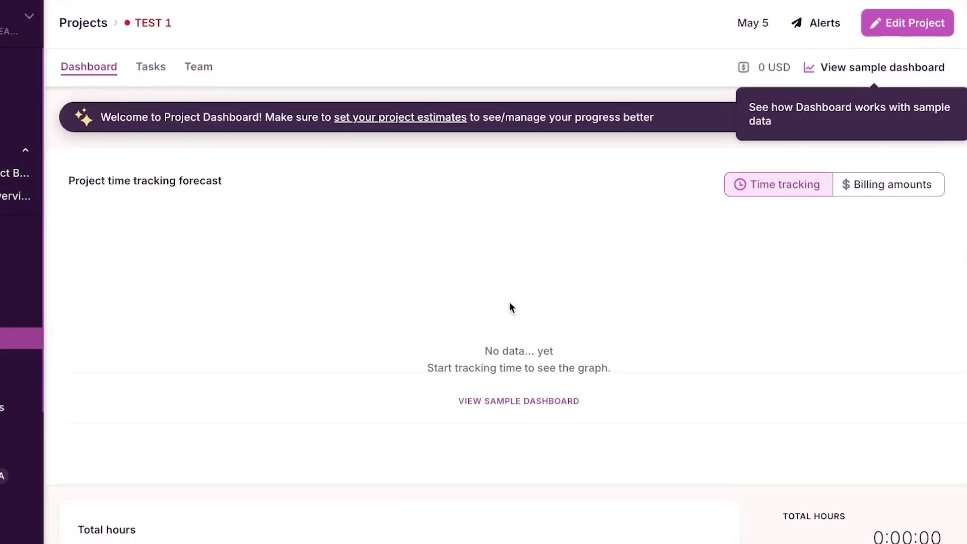
{"action": "left_click", "coordinate": [157, 70]}
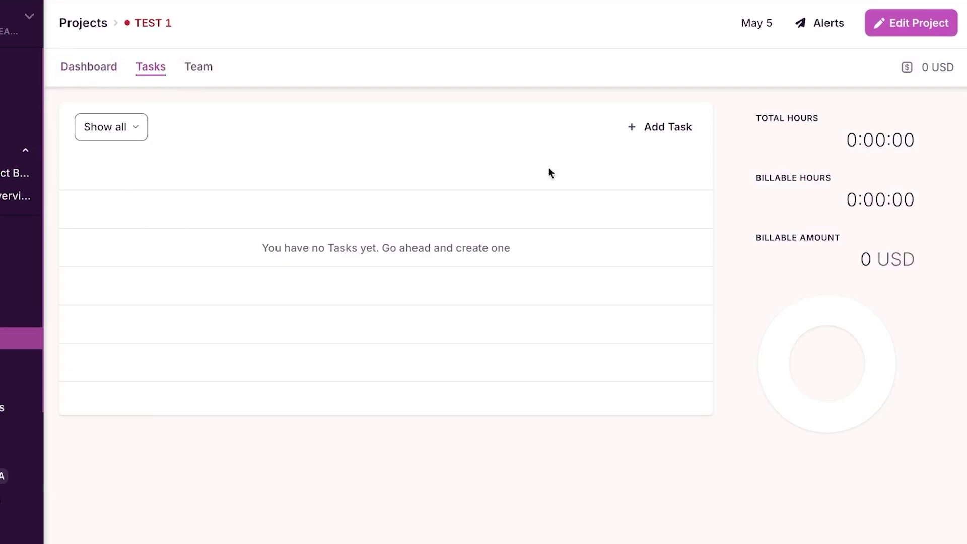
Add a task named TASK 1 and assign it to the active member.
{"action": "left_click", "coordinate": [666, 130]}
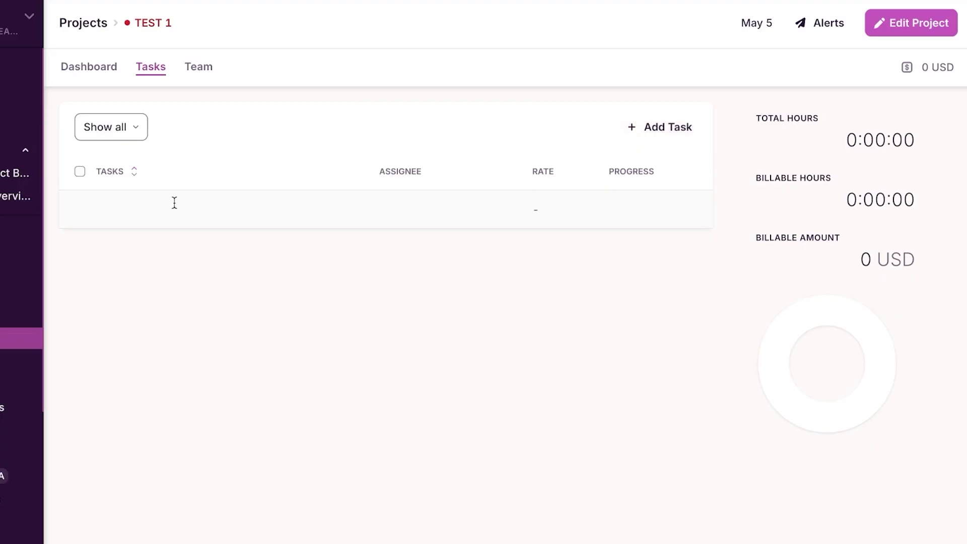
{"action": "type", "text": "TE"}
{"action": "key", "text": "BackSpace"}
{"action": "type", "text": "ASK 1"}
{"action": "key", "text": "Return"}
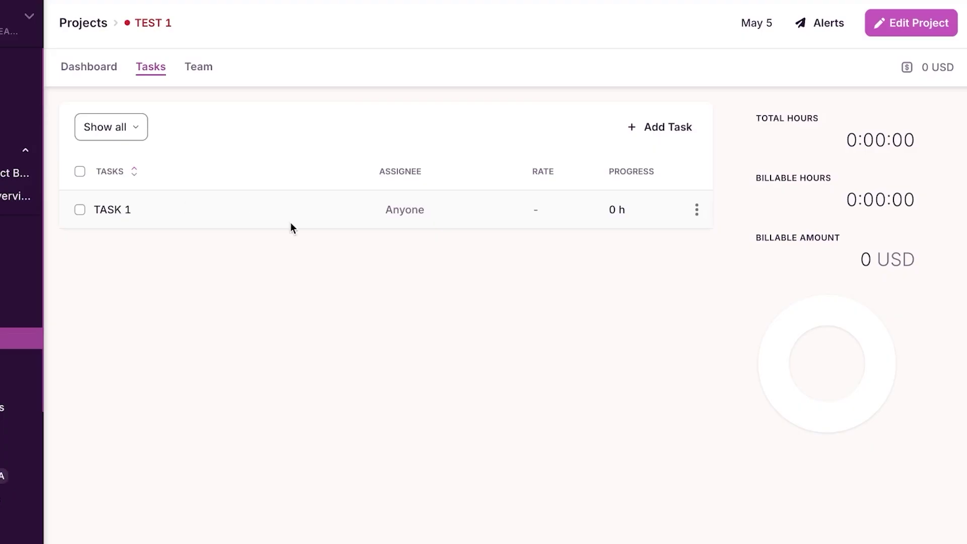
{"action": "left_click", "coordinate": [444, 215]}
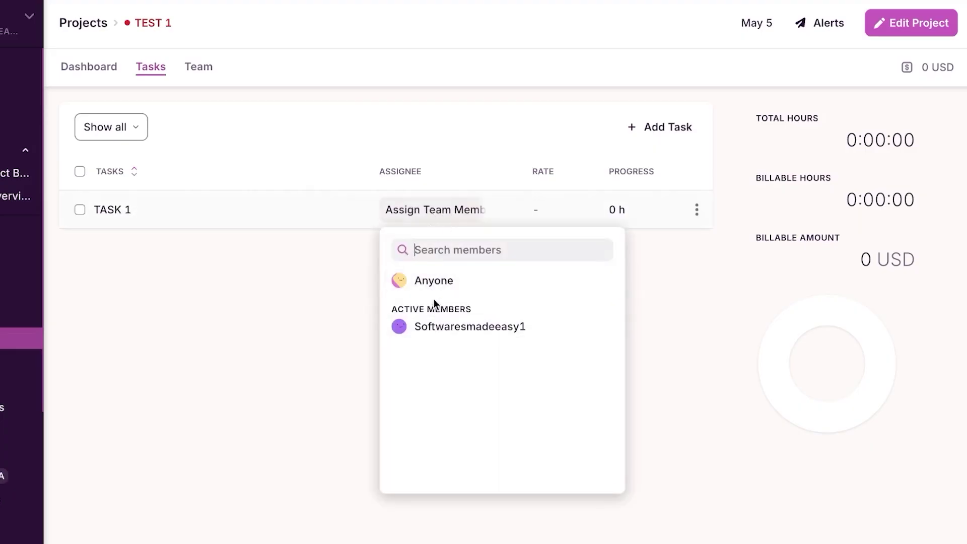
{"action": "left_click", "coordinate": [449, 327]}
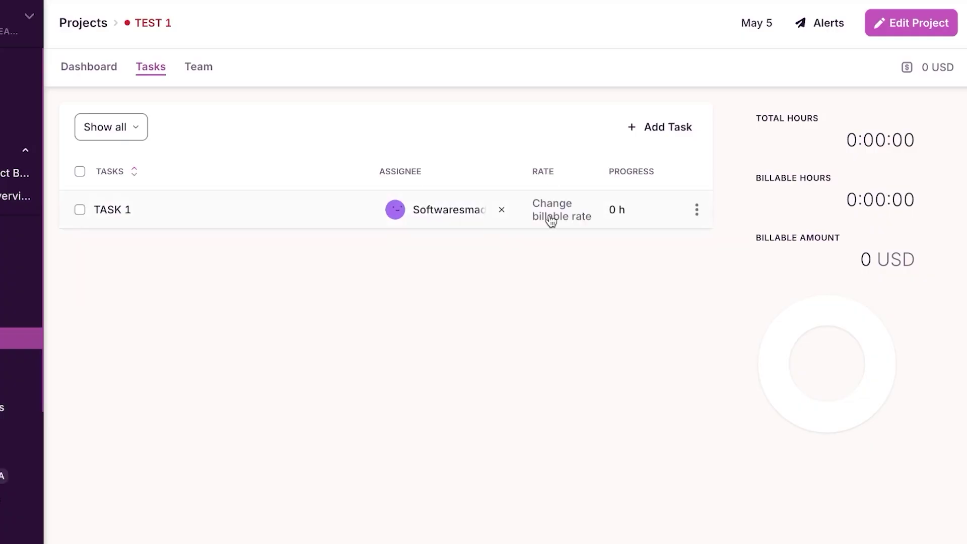
Check TASK 1's billable rate, time estimate and more-actions menu without changing anything.
{"action": "left_click", "coordinate": [550, 218]}
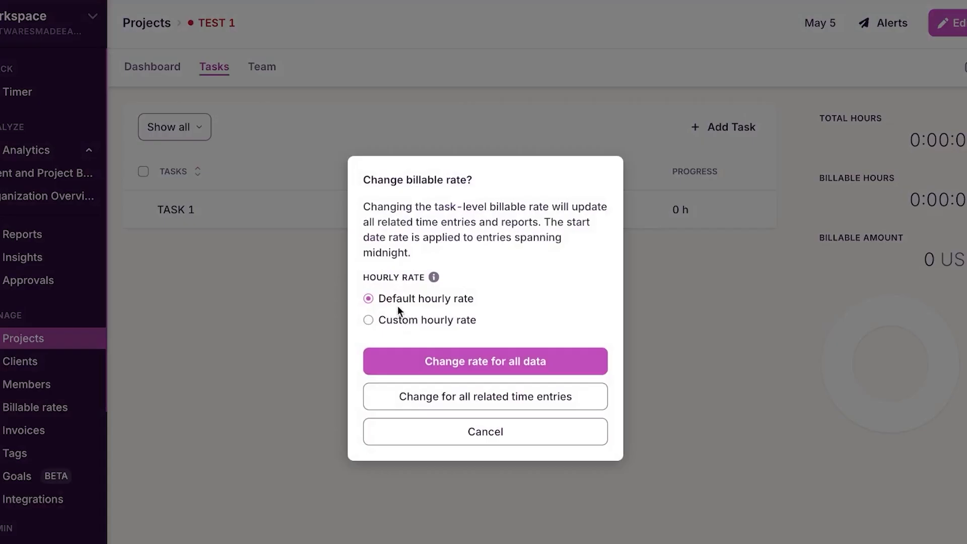
{"action": "left_click", "coordinate": [492, 438]}
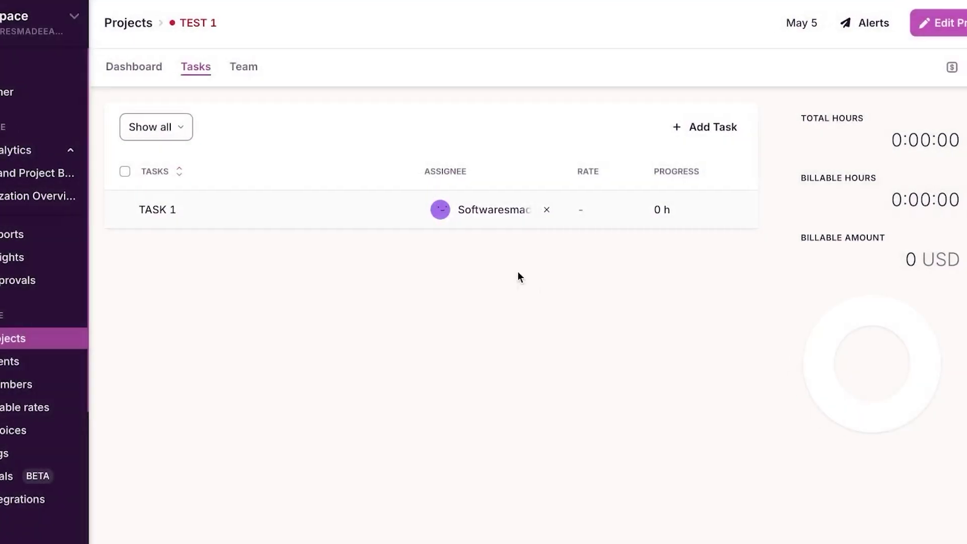
{"action": "left_click", "coordinate": [642, 218]}
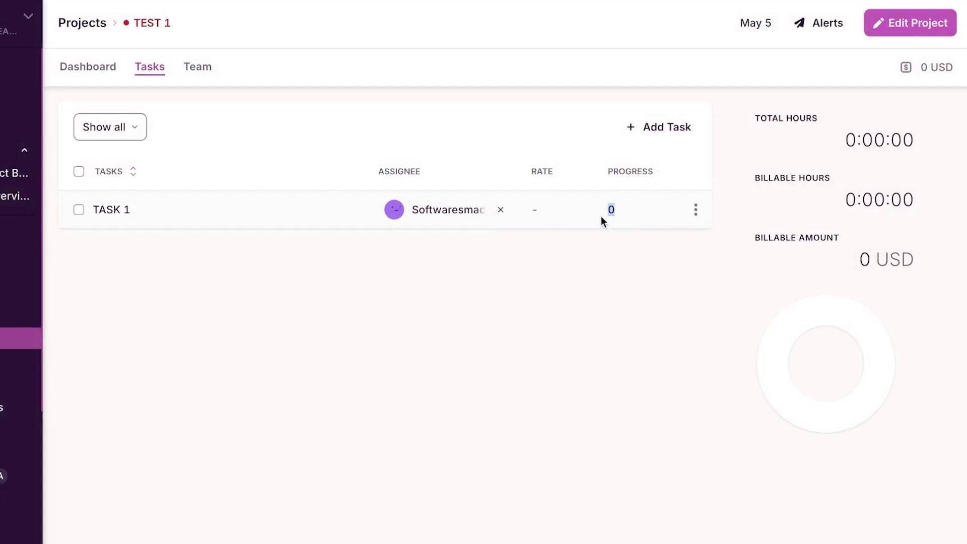
{"action": "left_click", "coordinate": [608, 210]}
{"action": "left_click", "coordinate": [696, 214]}
Switch to the TEST 1 Team tab, then open the Edit Project dialog.
{"action": "left_click", "coordinate": [98, 71]}
{"action": "left_click", "coordinate": [193, 73]}
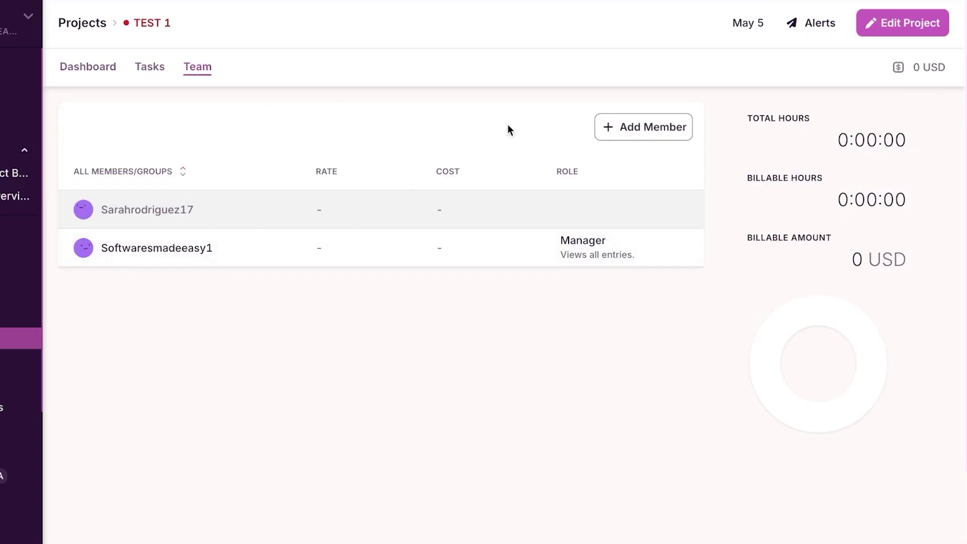
{"action": "left_click", "coordinate": [910, 28]}
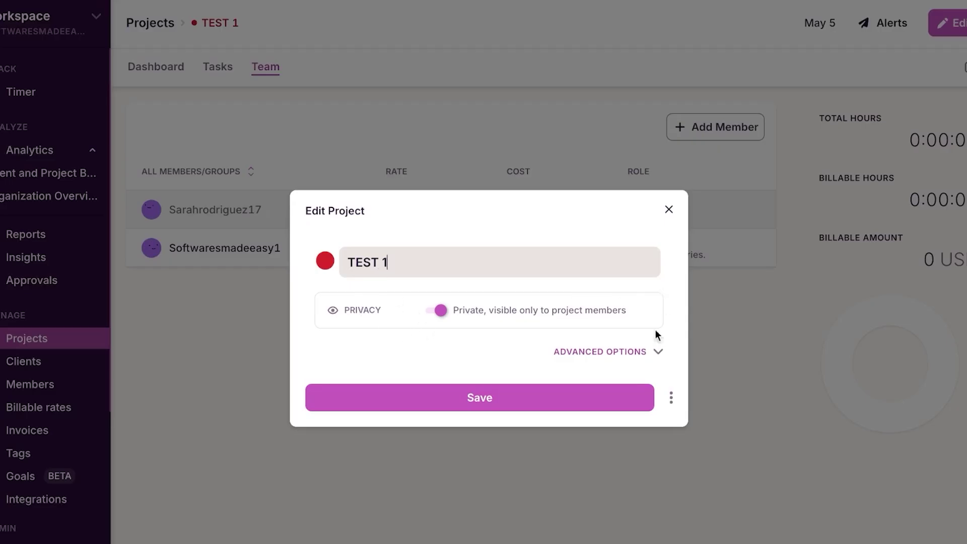
Leave TEST 1 non-recurring, set its end date to May 30, 2025, and save.
{"action": "left_click", "coordinate": [650, 352]}
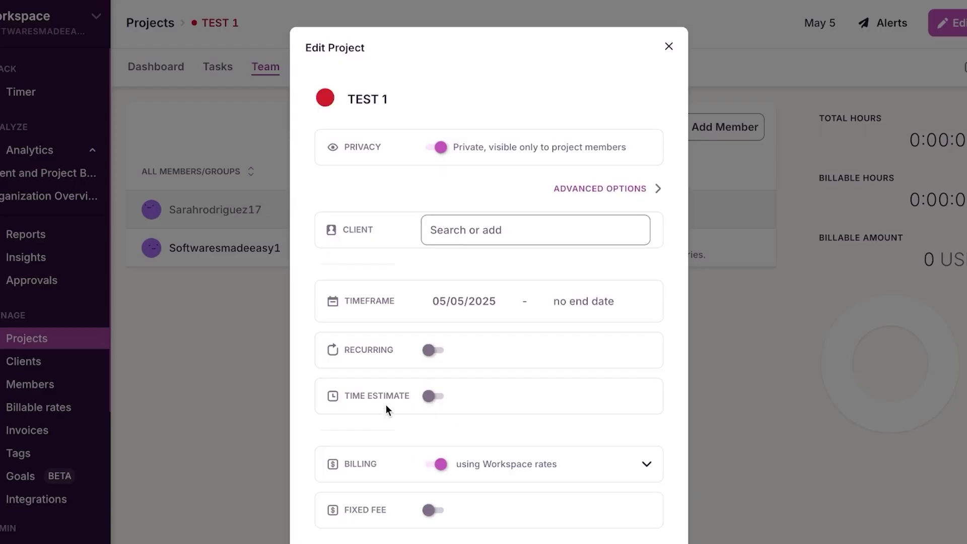
{"action": "left_click", "coordinate": [438, 351]}
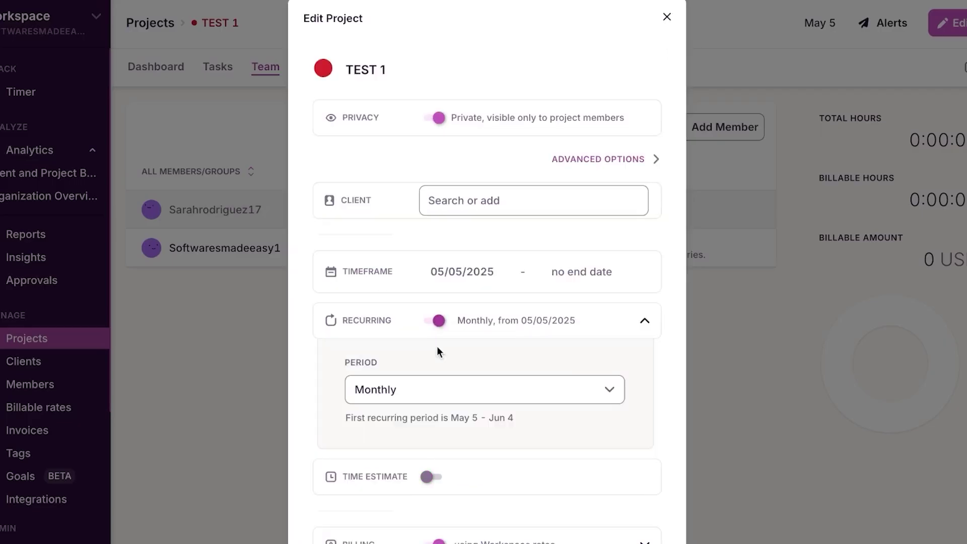
{"action": "left_click", "coordinate": [446, 388]}
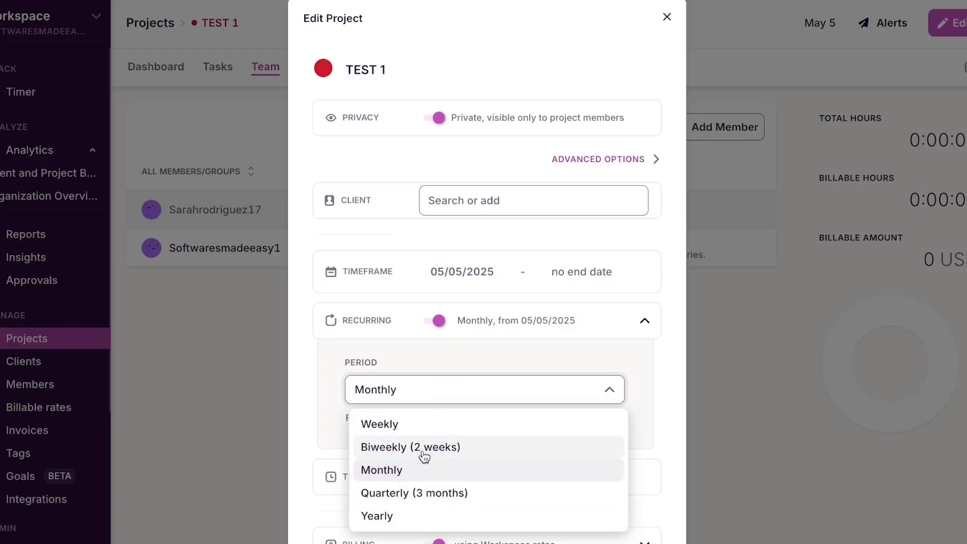
{"action": "left_click", "coordinate": [407, 474]}
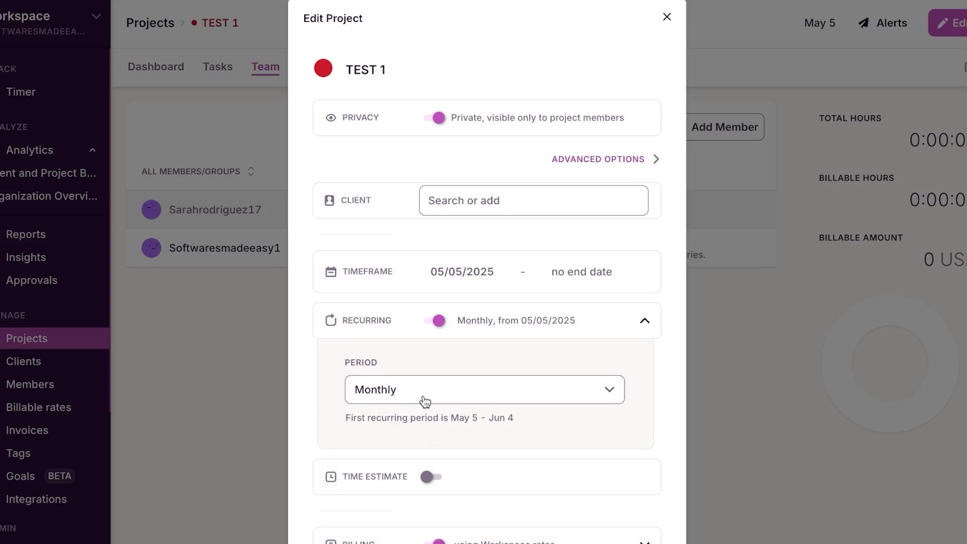
{"action": "left_click", "coordinate": [439, 323]}
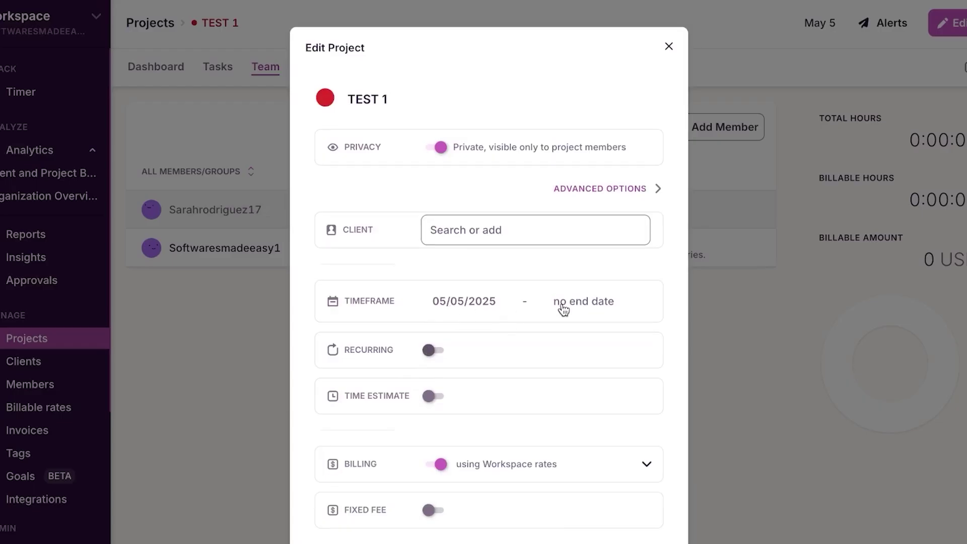
{"action": "left_click", "coordinate": [594, 301]}
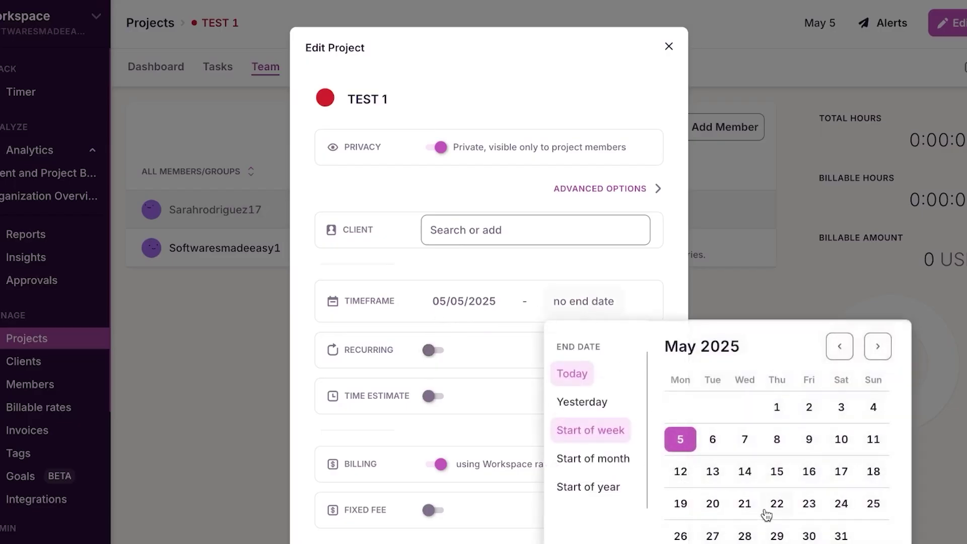
{"action": "left_click", "coordinate": [808, 536]}
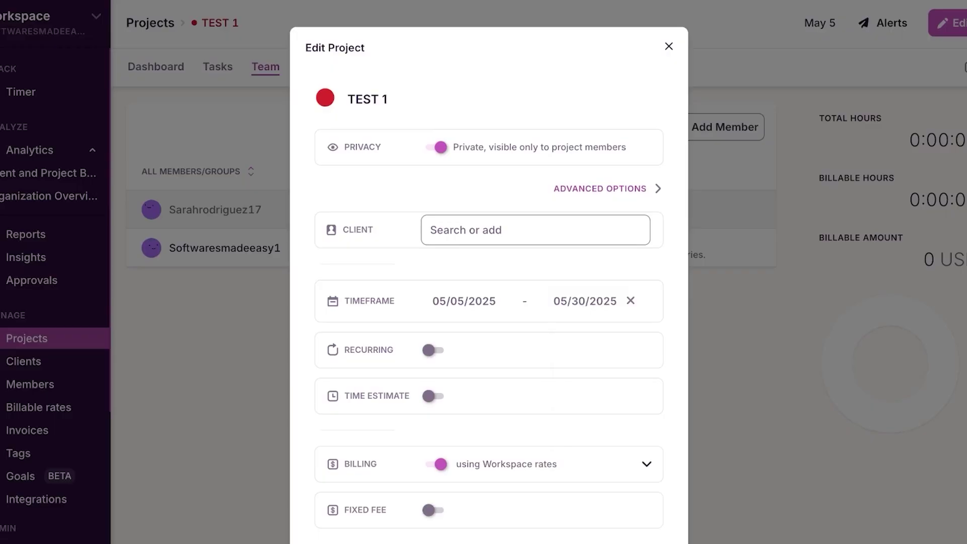
{"action": "left_click", "coordinate": [650, 541]}
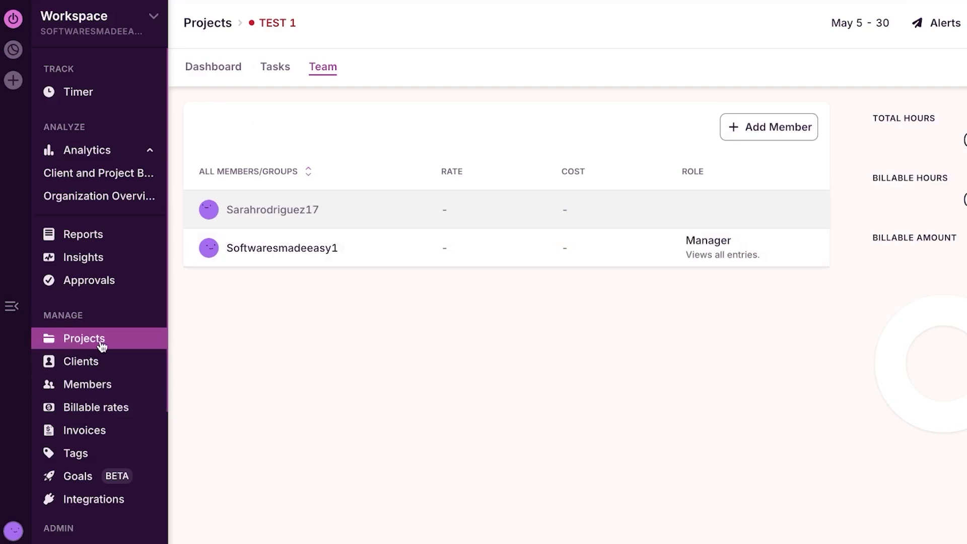
On the Timer page, start a timer on TASK 1 of the TEST 1 project.
{"action": "left_click", "coordinate": [115, 105]}
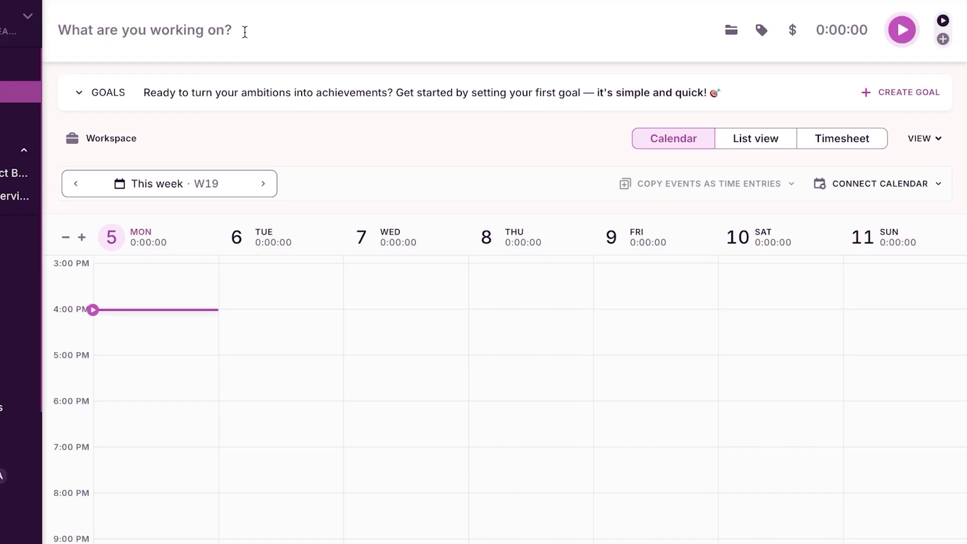
{"action": "left_click", "coordinate": [226, 27]}
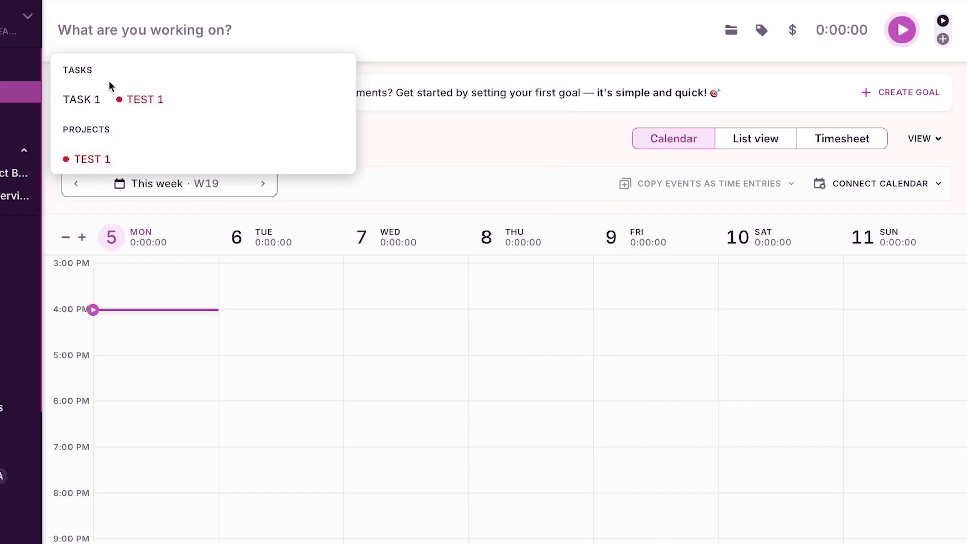
{"action": "left_click", "coordinate": [87, 159]}
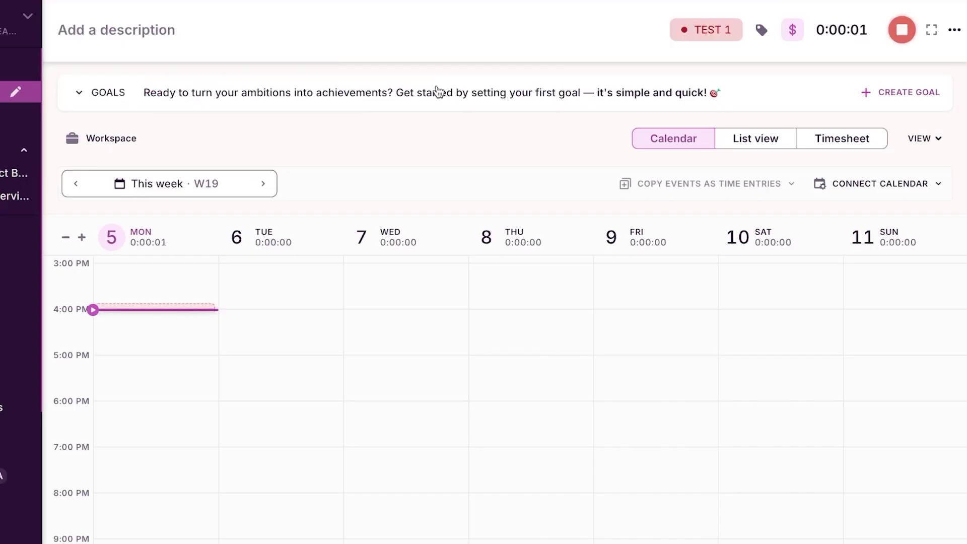
Type NEW in the running entry's tag list and create it as a tag.
{"action": "left_click", "coordinate": [763, 32]}
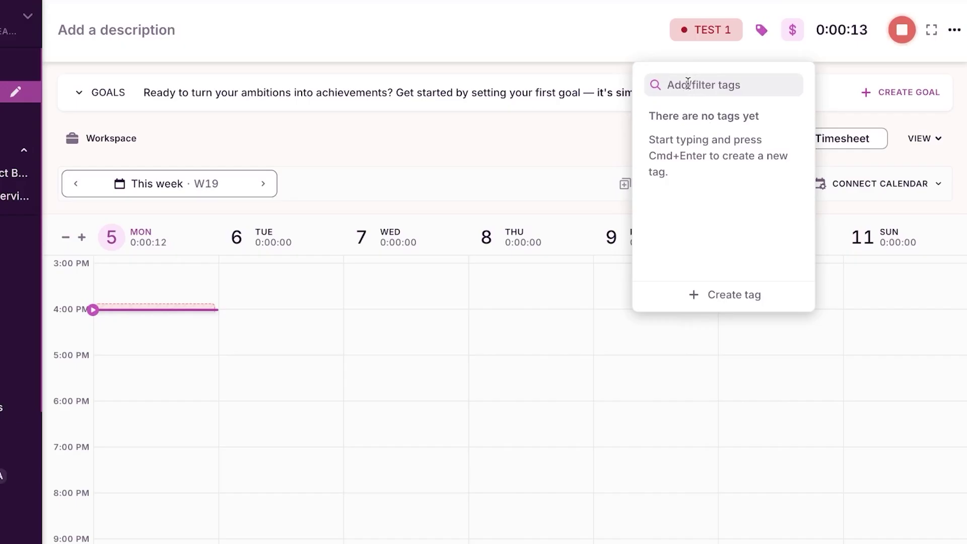
{"action": "type", "text": "N"}
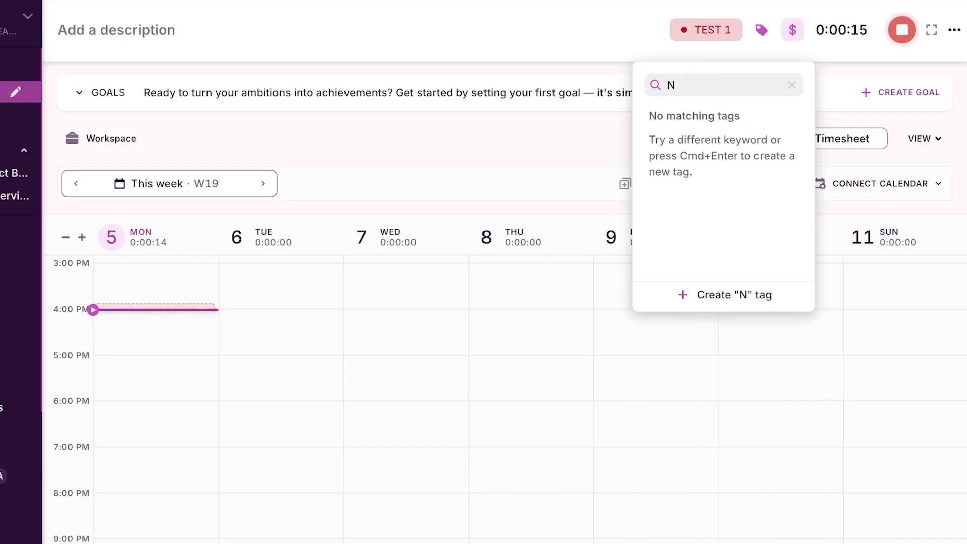
{"action": "type", "text": "EW"}
{"action": "left_click", "coordinate": [704, 297]}
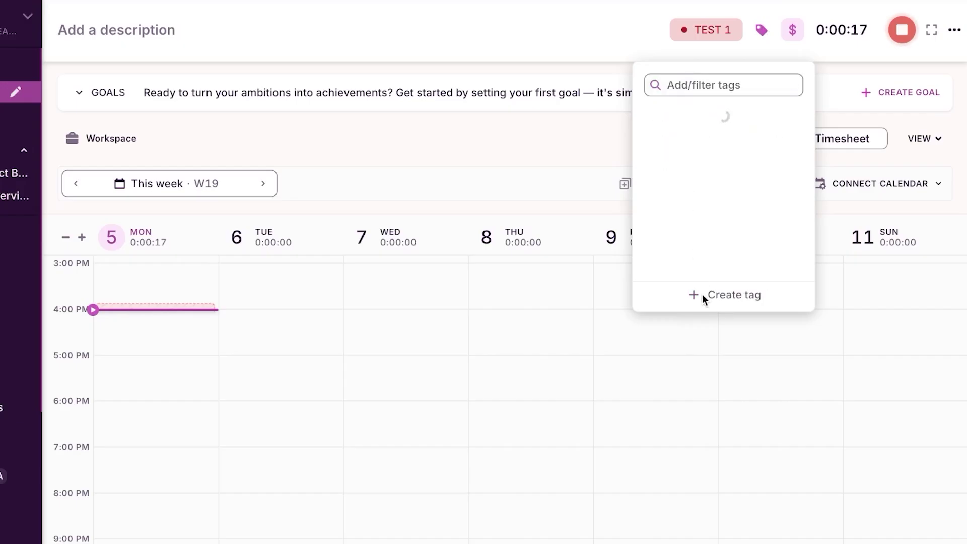
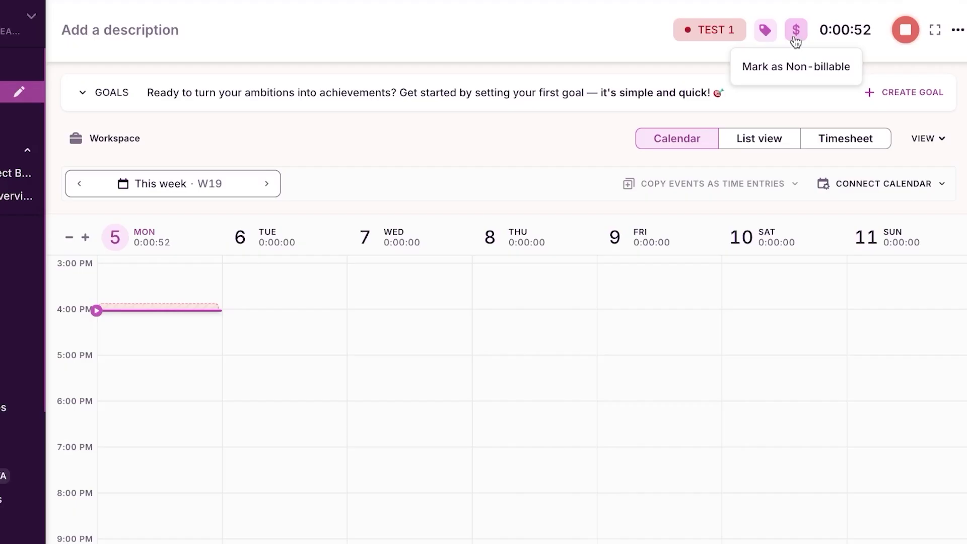
{"action": "left_click", "coordinate": [796, 40]}
{"action": "left_click", "coordinate": [796, 40]}
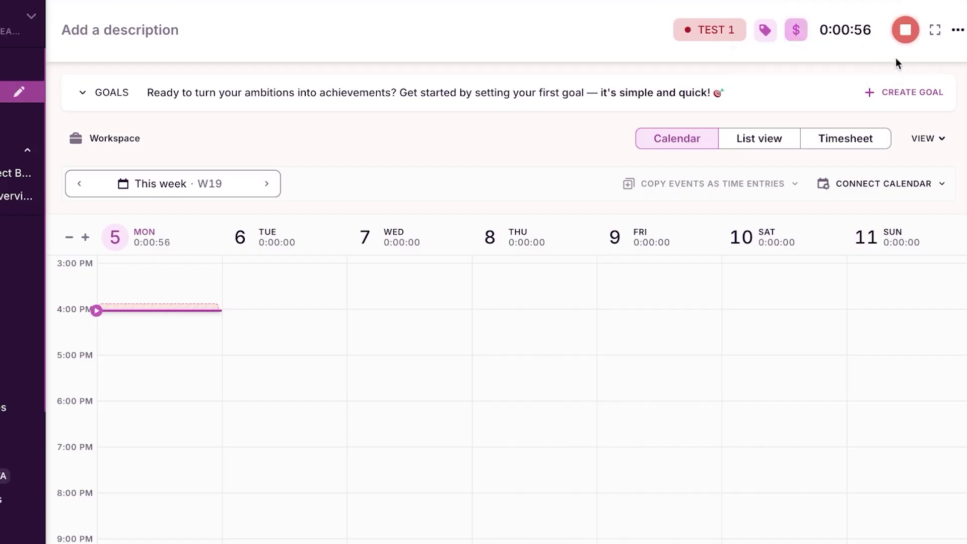
{"action": "left_click", "coordinate": [872, 29]}
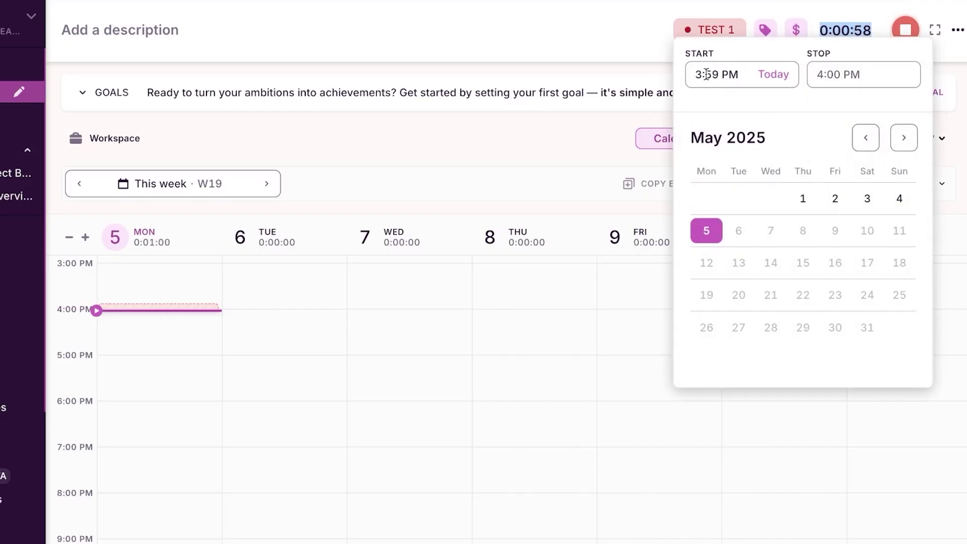
{"action": "left_click_drag", "start_coordinate": [696, 74], "coordinate": [744, 75]}
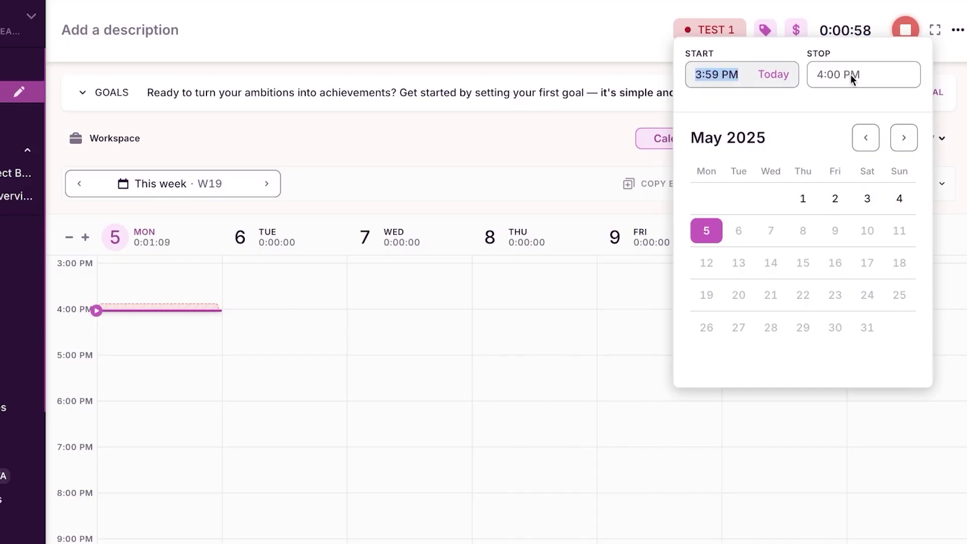
{"action": "left_click", "coordinate": [609, 156]}
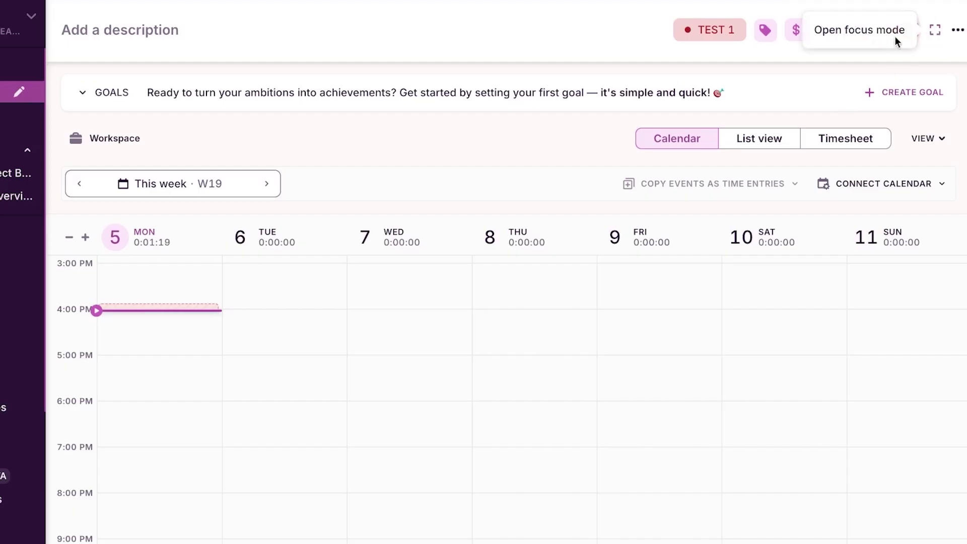
{"action": "left_click", "coordinate": [936, 31]}
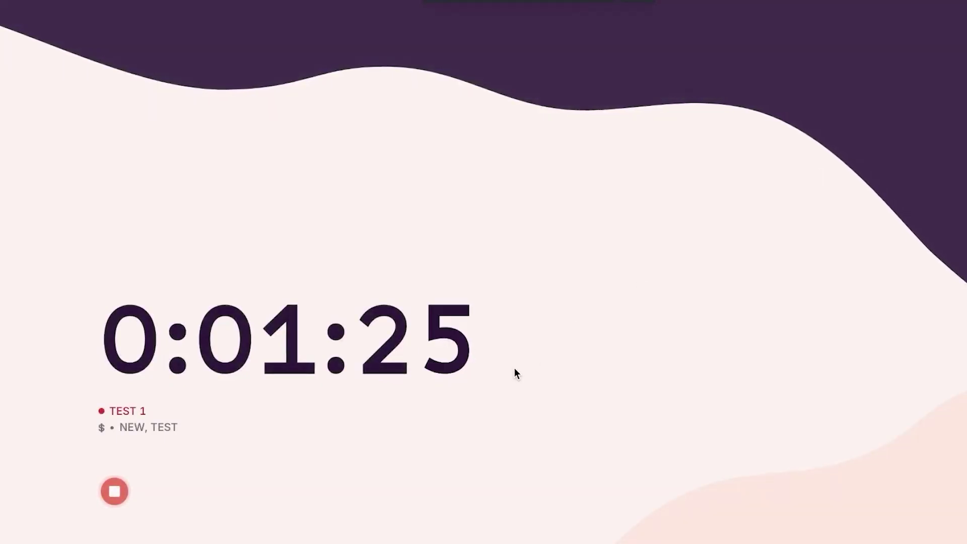
{"action": "key", "text": "Escape"}
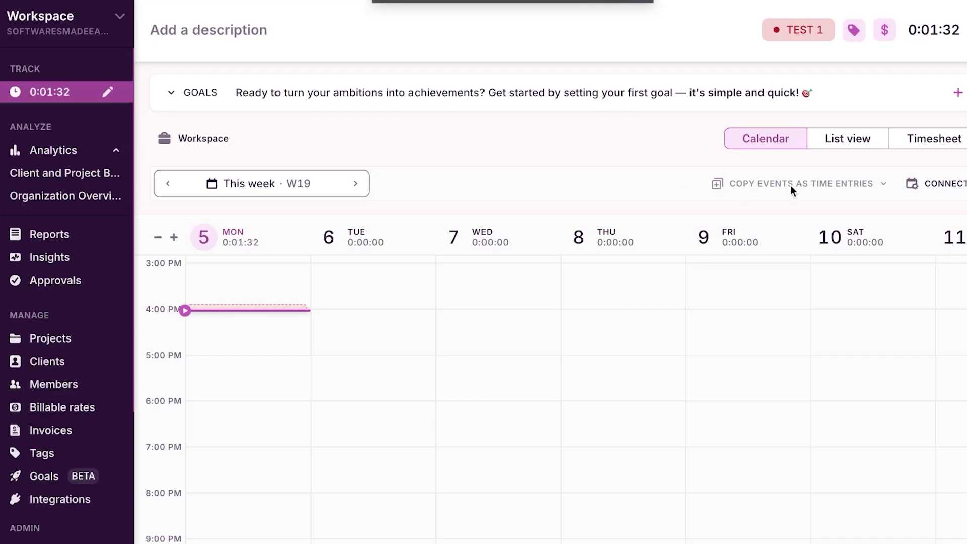
{"action": "left_click", "coordinate": [955, 31]}
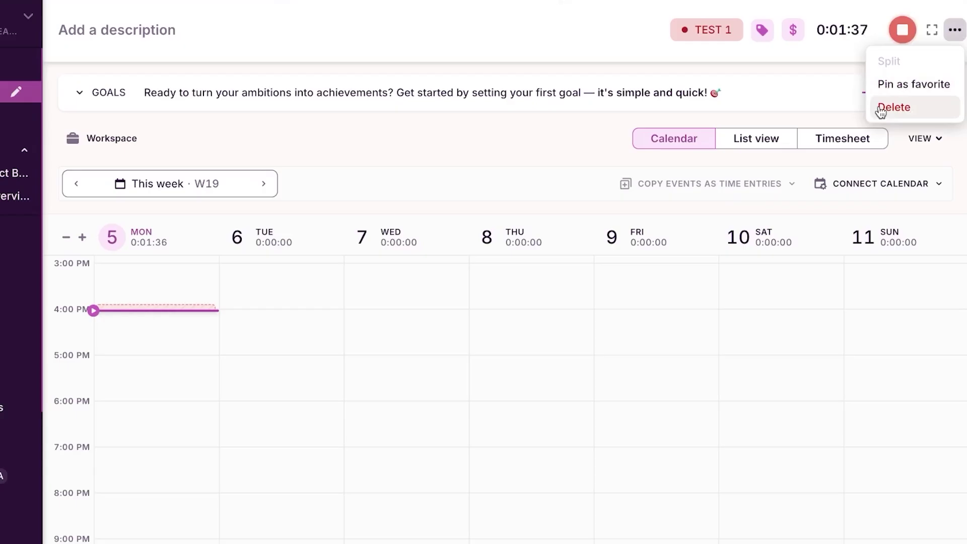
{"action": "left_click", "coordinate": [786, 75]}
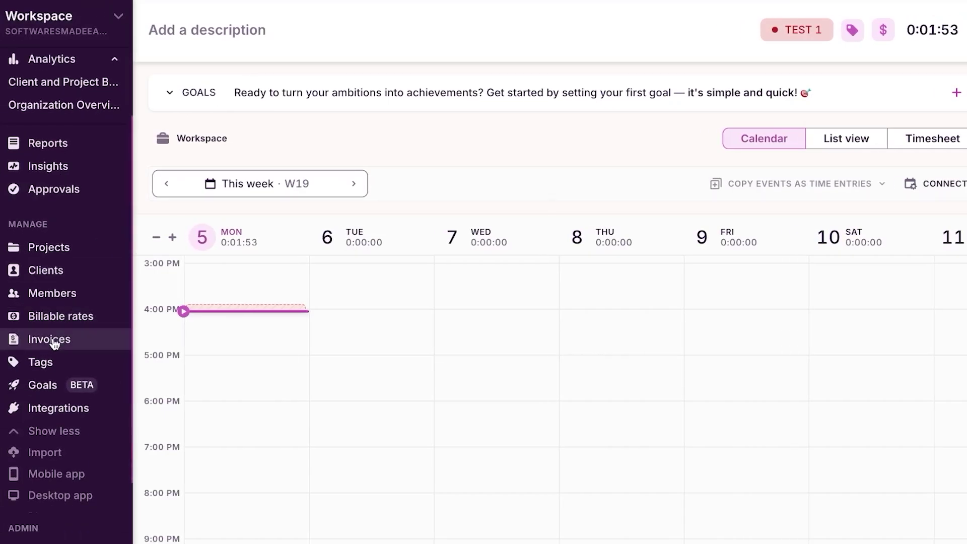
Stop the TEST 1 timer at 0:02:19 and view this week's Summary report showing it 100% billable.
{"action": "left_click", "coordinate": [50, 340]}
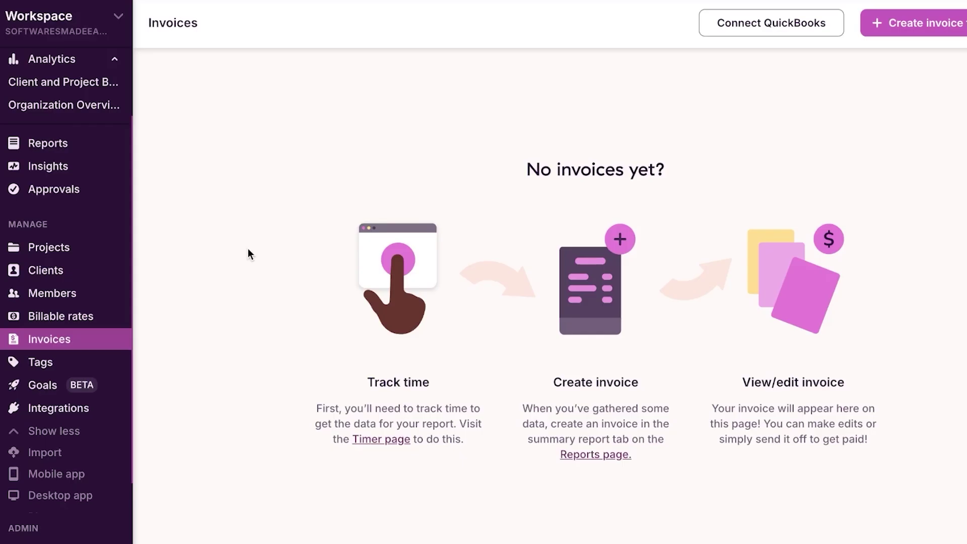
{"action": "left_click", "coordinate": [932, 31]}
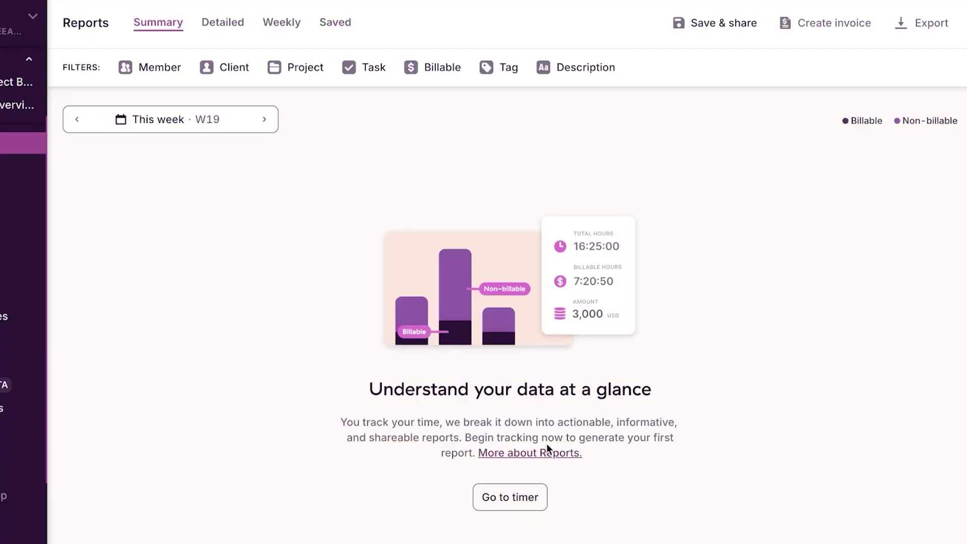
{"action": "left_click", "coordinate": [510, 497]}
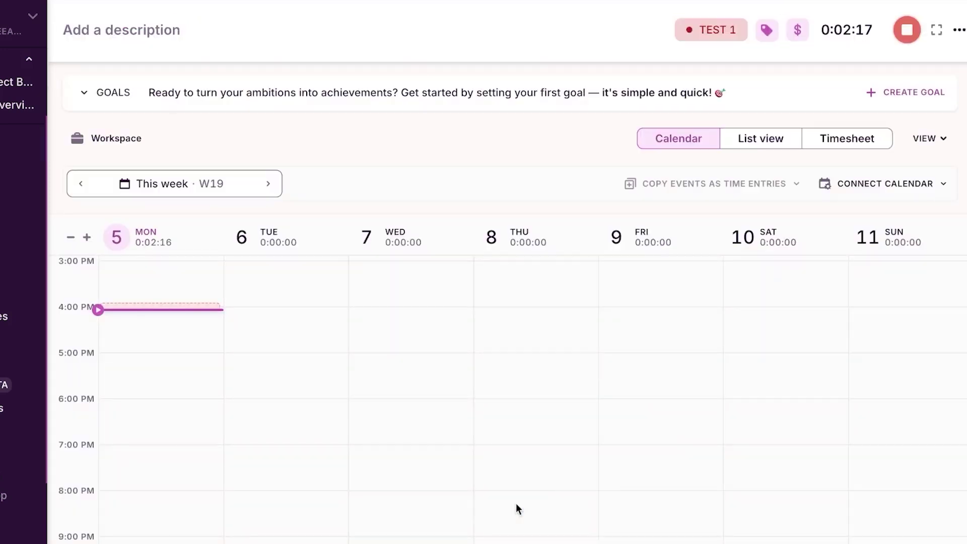
{"action": "left_click", "coordinate": [903, 40]}
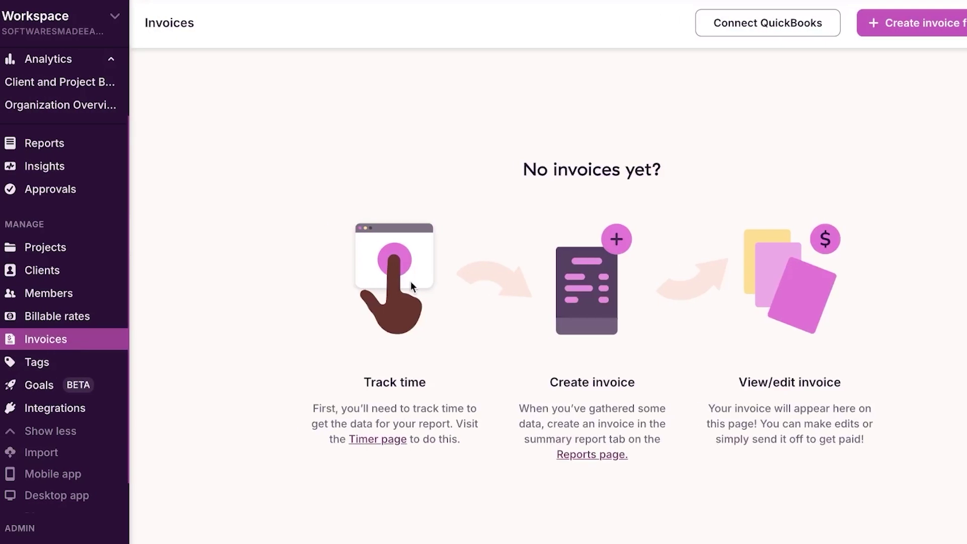
{"action": "left_click", "coordinate": [912, 22]}
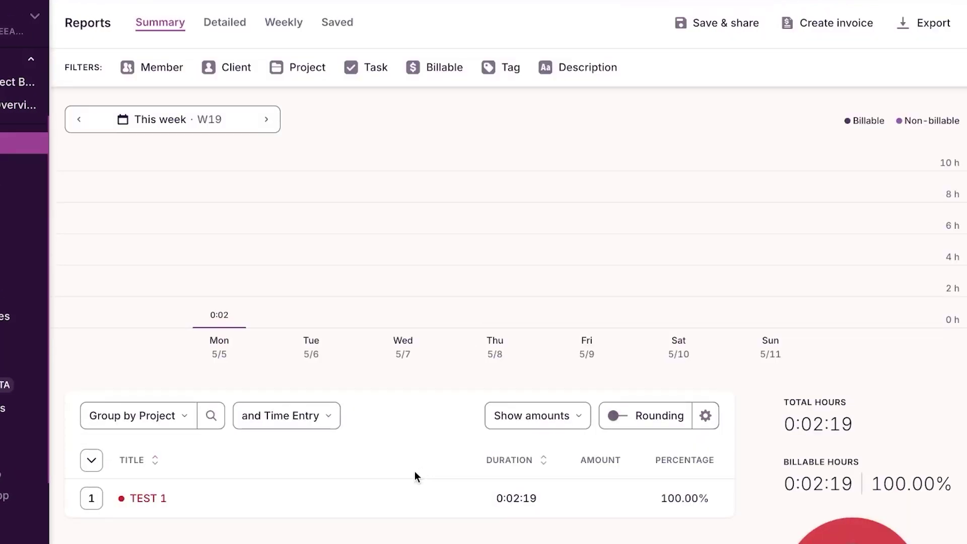
{"action": "scroll", "coordinate": [552, 333], "scroll_direction": "down", "scroll_amount": 3}
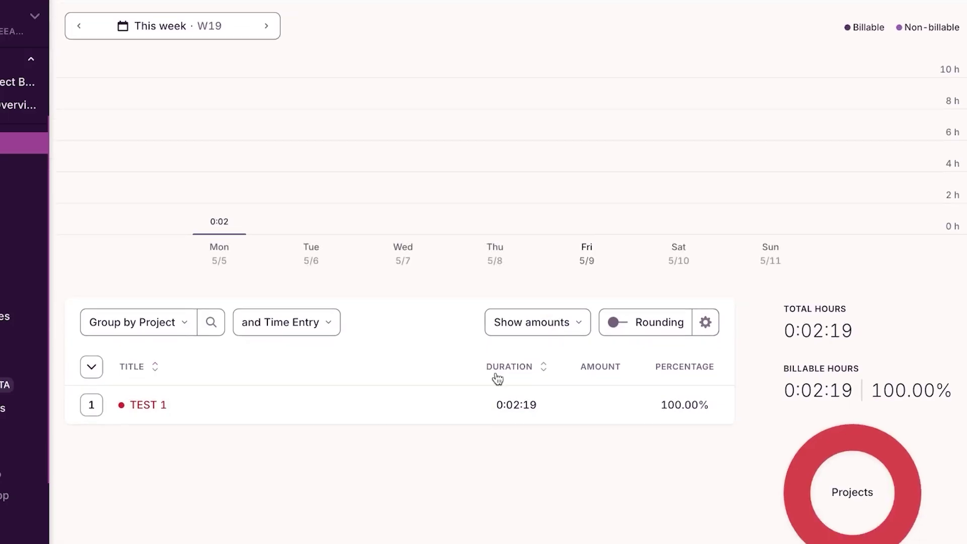
Open TEST 1's detailed report entries and bring up the manual Add time entry form.
{"action": "left_click", "coordinate": [363, 410]}
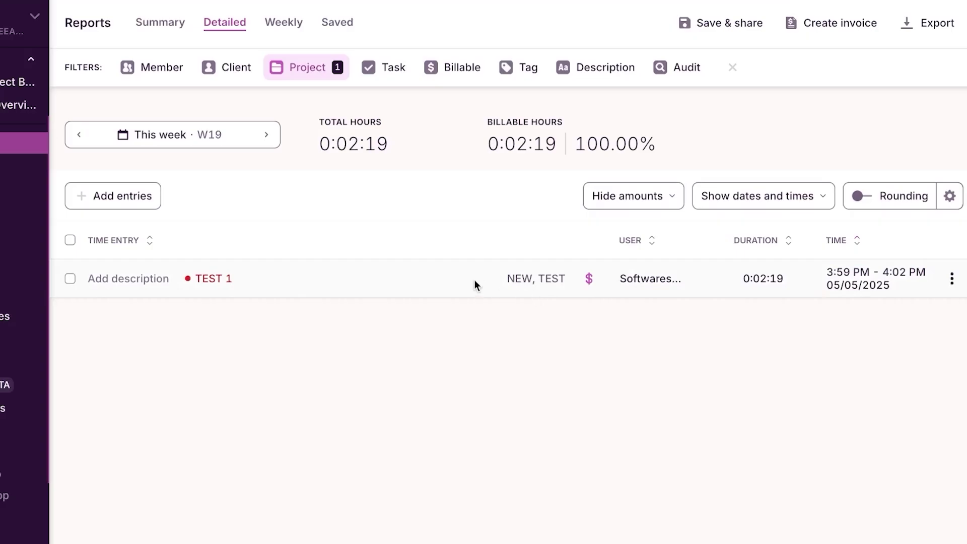
{"action": "left_click", "coordinate": [91, 199]}
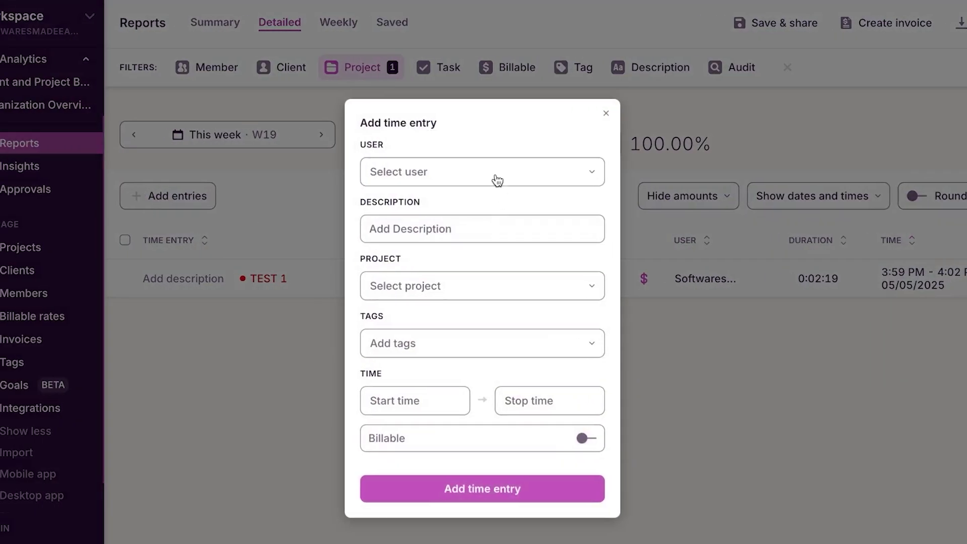
{"action": "left_click", "coordinate": [608, 115]}
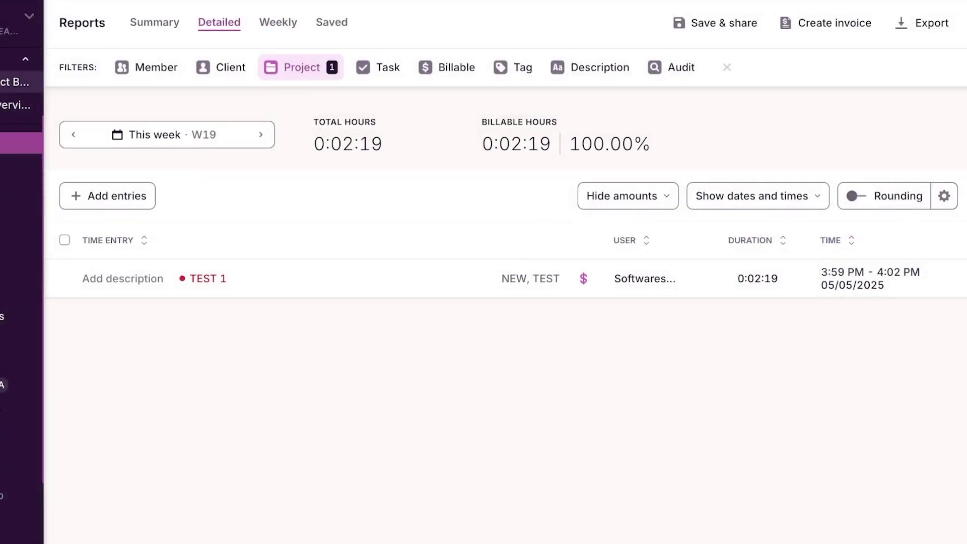
{"action": "left_click", "coordinate": [137, 204]}
Assign the entry to the workspace's only user, describe it as TEST, and set project TEST 1.
{"action": "left_click", "coordinate": [446, 172]}
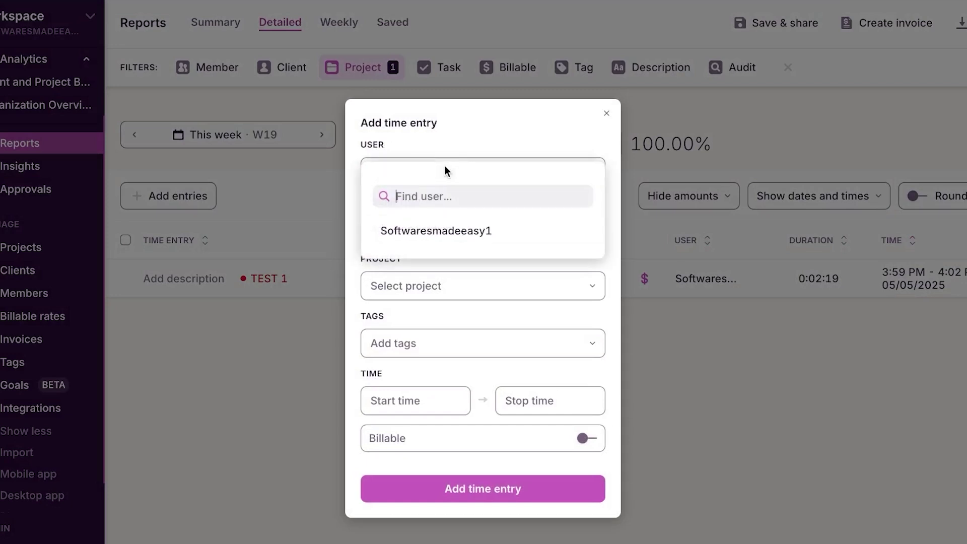
{"action": "left_click", "coordinate": [441, 229]}
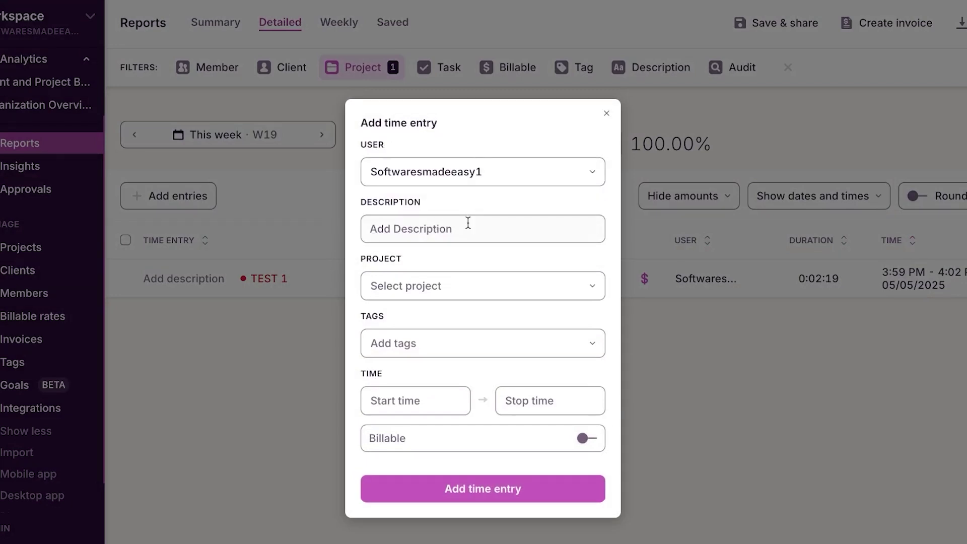
{"action": "left_click", "coordinate": [468, 222]}
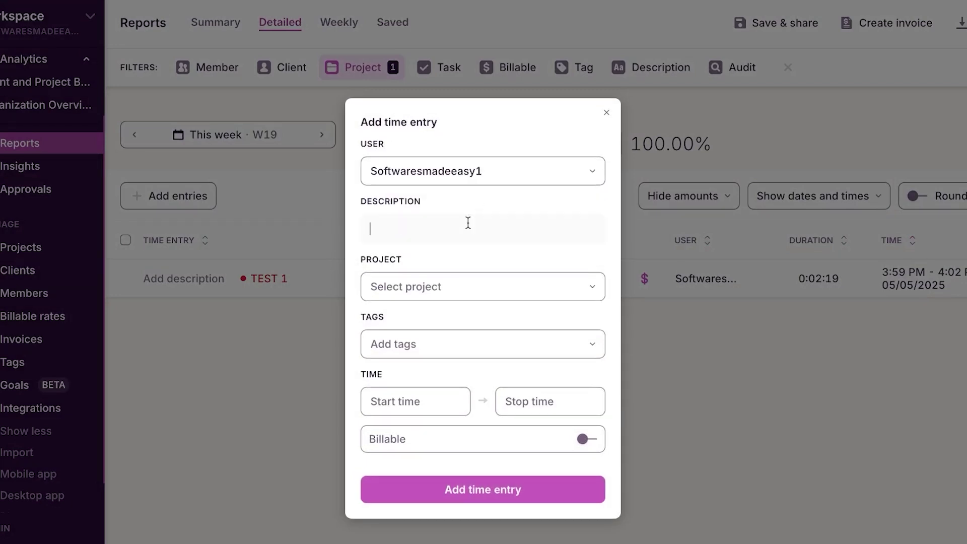
{"action": "type", "text": "TES"}
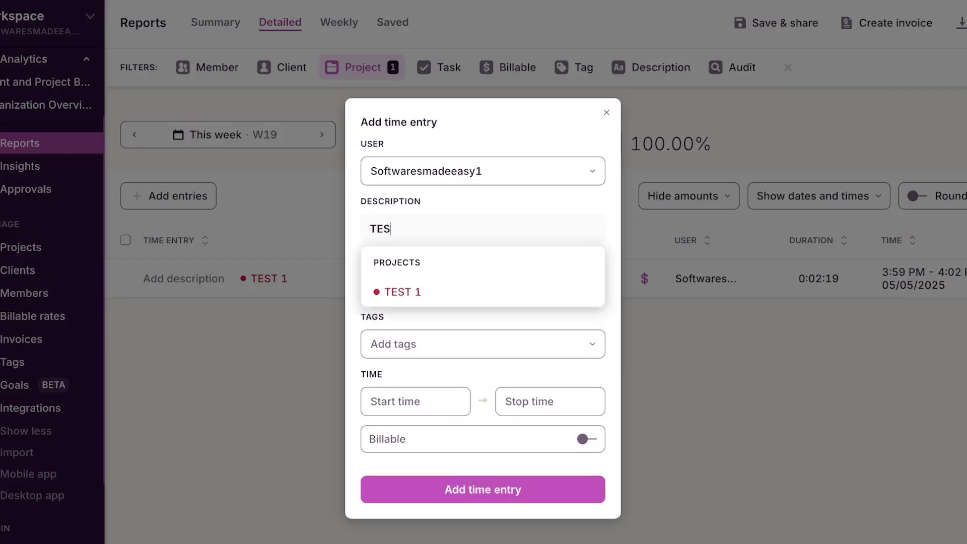
{"action": "type", "text": "T......."}
{"action": "left_click", "coordinate": [558, 208]}
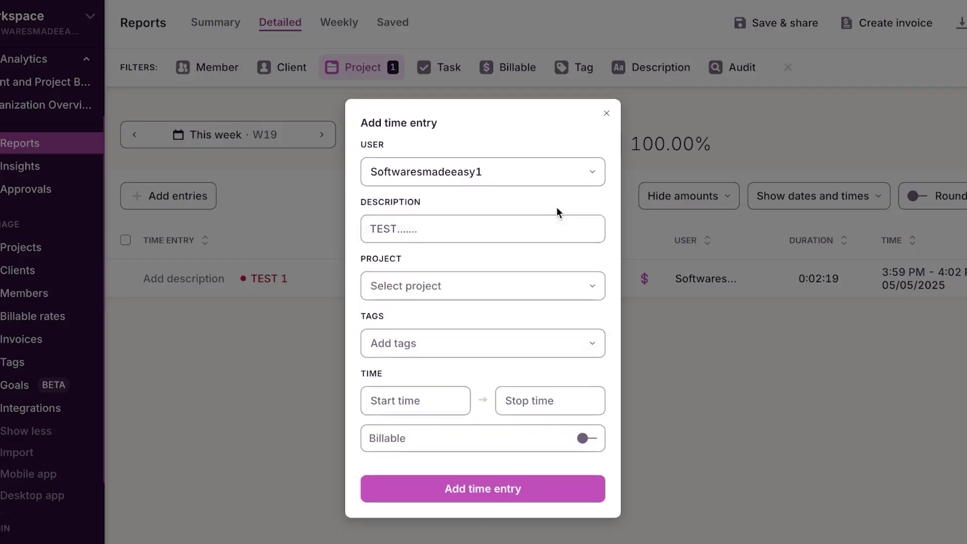
{"action": "left_click", "coordinate": [474, 284]}
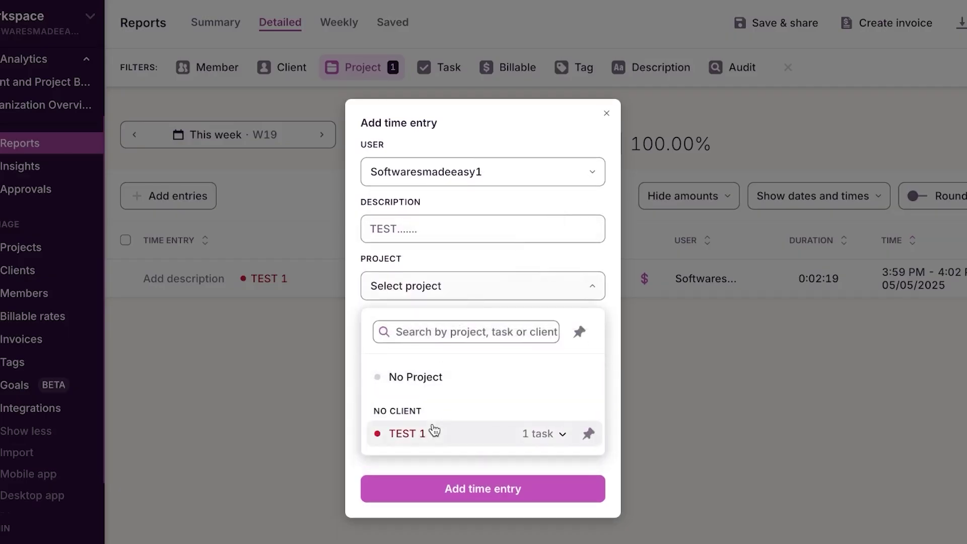
{"action": "left_click", "coordinate": [434, 432]}
Tag the entry NEW and TEST, then clear the suggested start time to enter 7:00 AM.
{"action": "left_click", "coordinate": [473, 343]}
{"action": "left_click", "coordinate": [377, 420]}
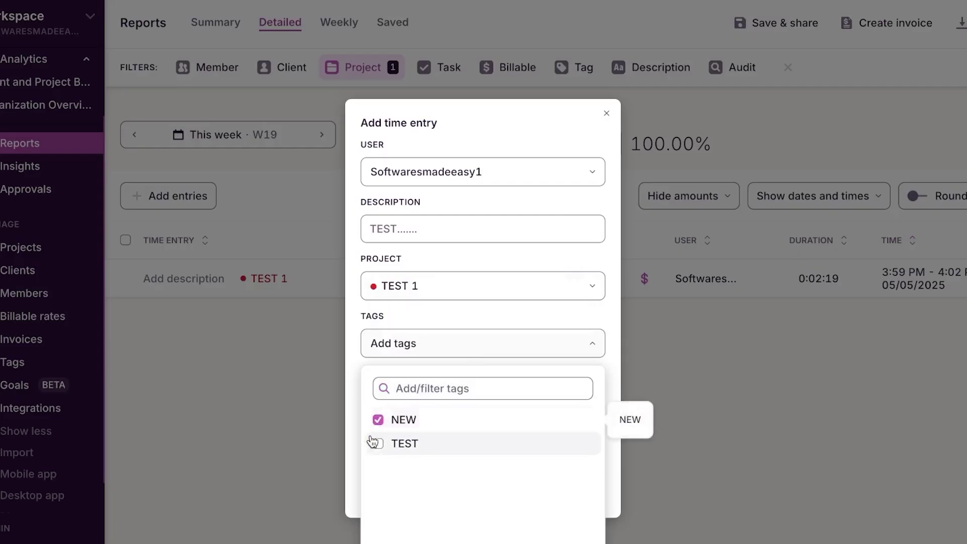
{"action": "left_click", "coordinate": [377, 444]}
{"action": "left_click", "coordinate": [312, 488]}
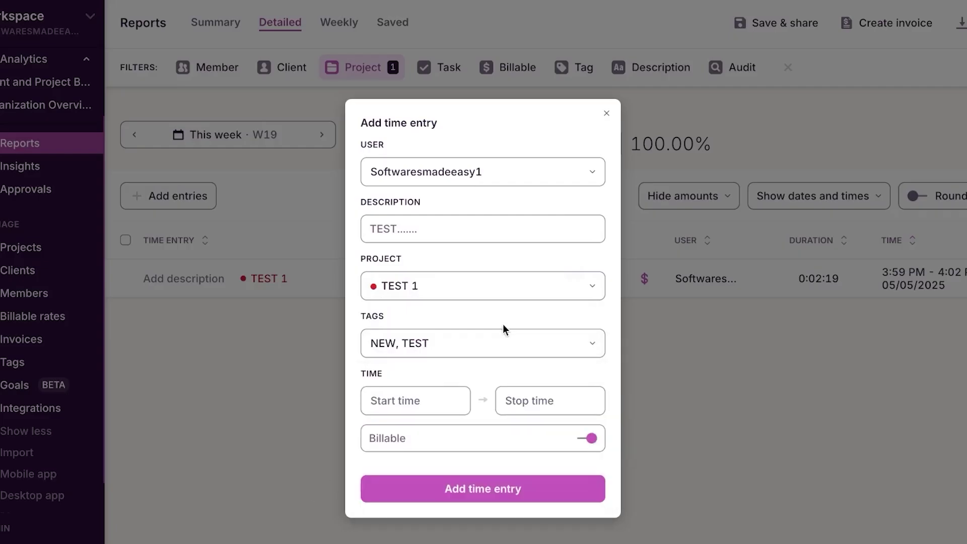
{"action": "left_click", "coordinate": [457, 398]}
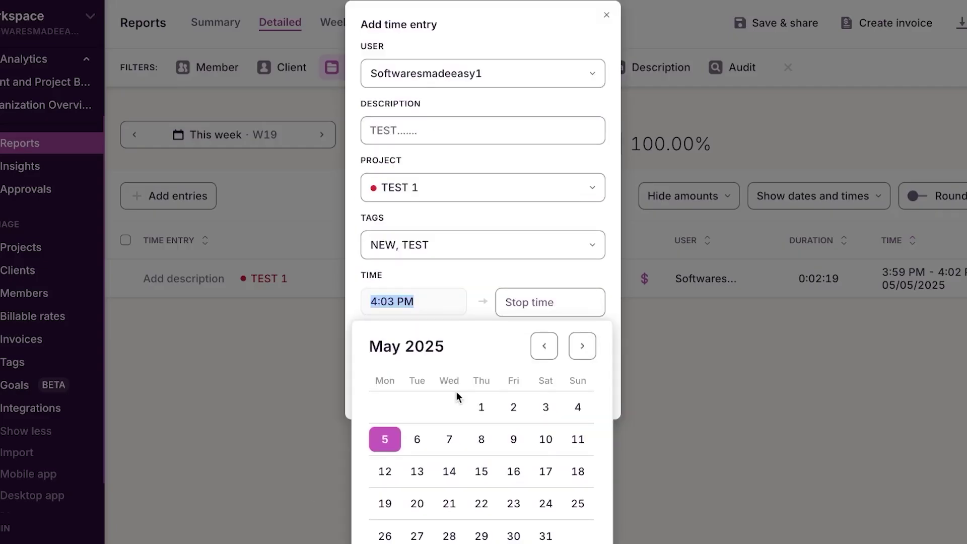
{"action": "key", "text": "BackSpace"}
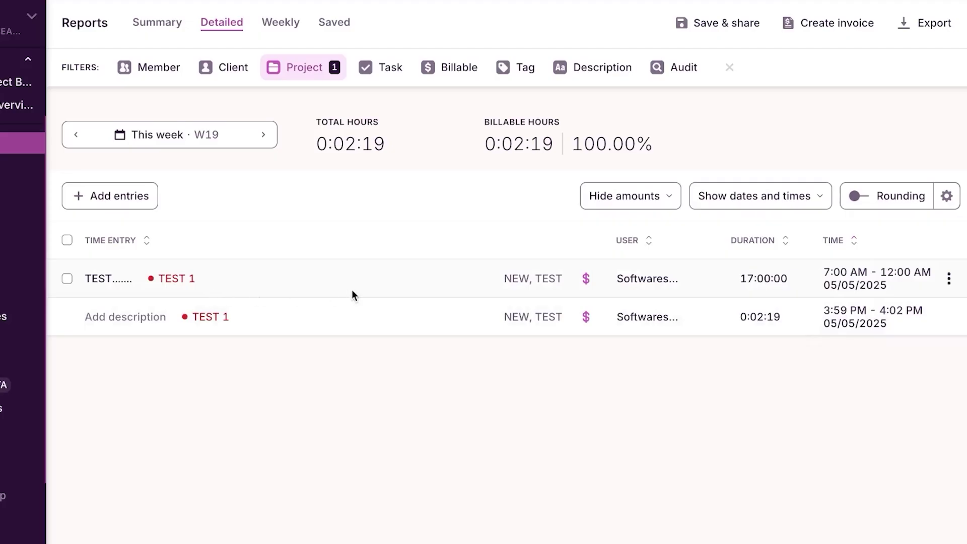
Filter the detailed report to TASK 1, leaving the first entry's project unchanged.
{"action": "left_click", "coordinate": [296, 286]}
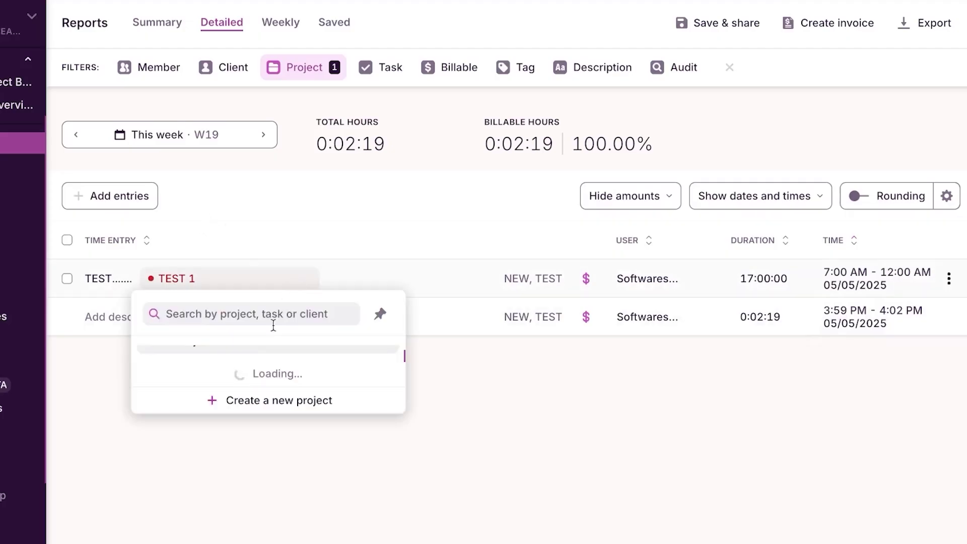
{"action": "left_click", "coordinate": [485, 395]}
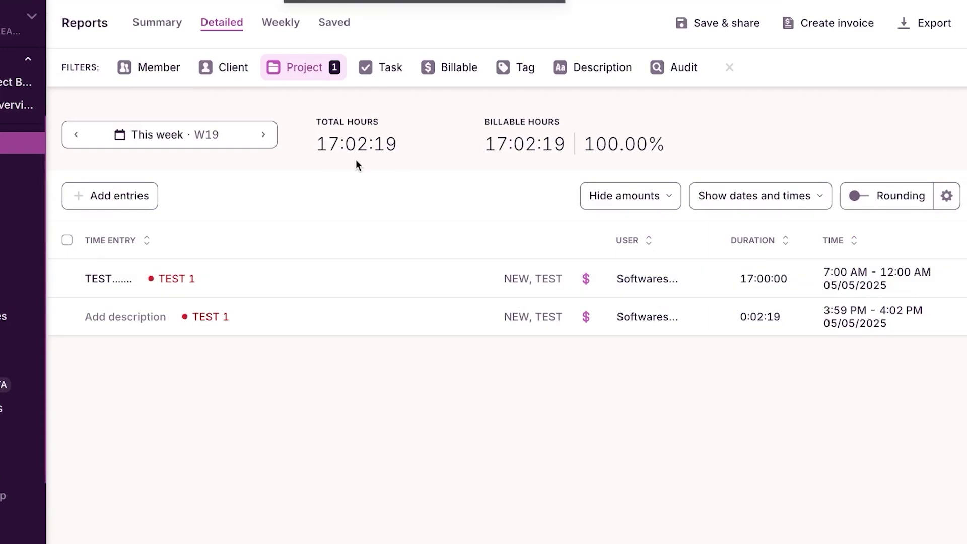
{"action": "left_click", "coordinate": [398, 70]}
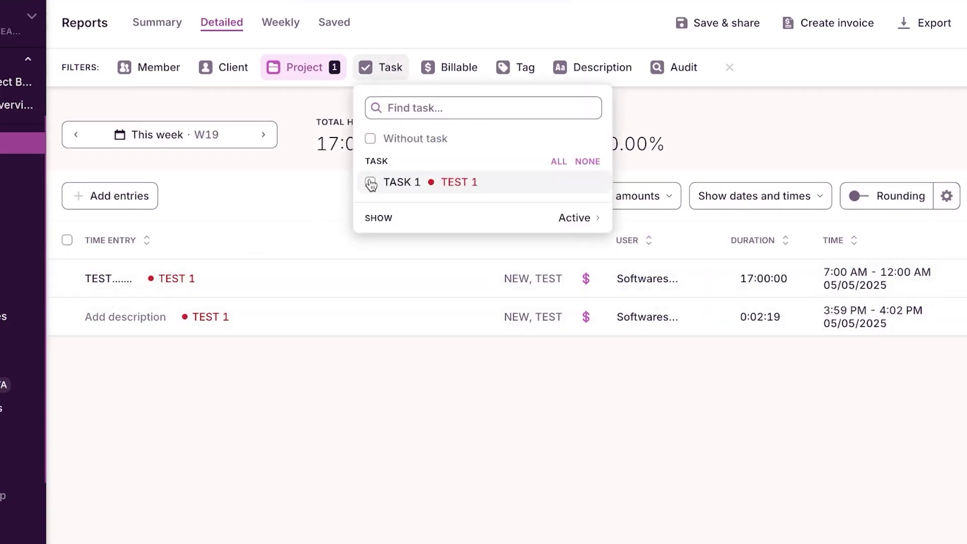
{"action": "left_click", "coordinate": [370, 182]}
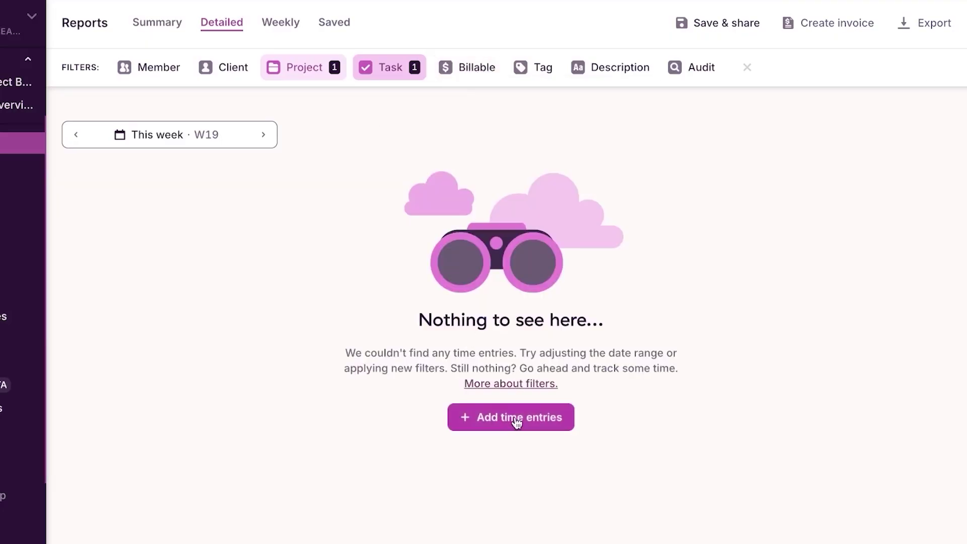
Limit the report to Billable entries, then close the Add time entries form unsaved.
{"action": "left_click", "coordinate": [486, 70]}
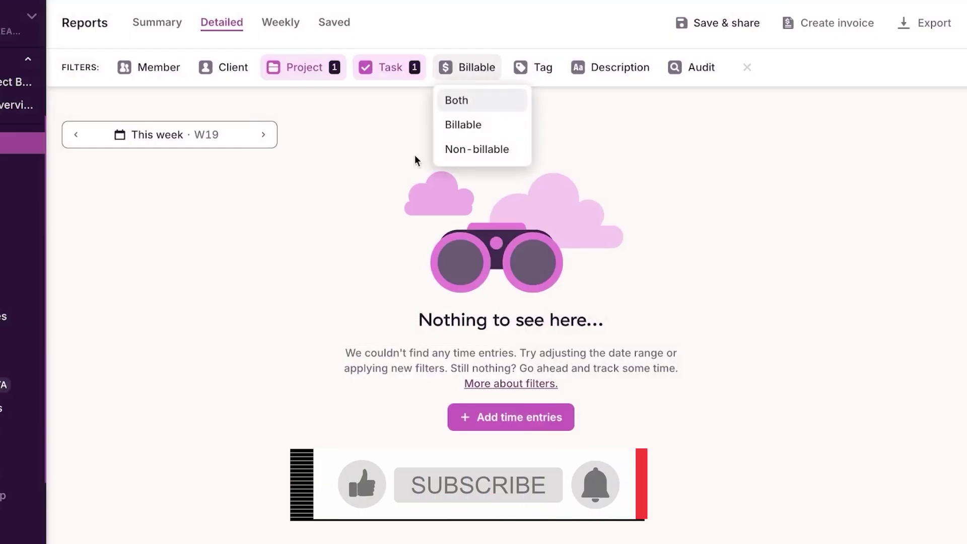
{"action": "left_click", "coordinate": [461, 126]}
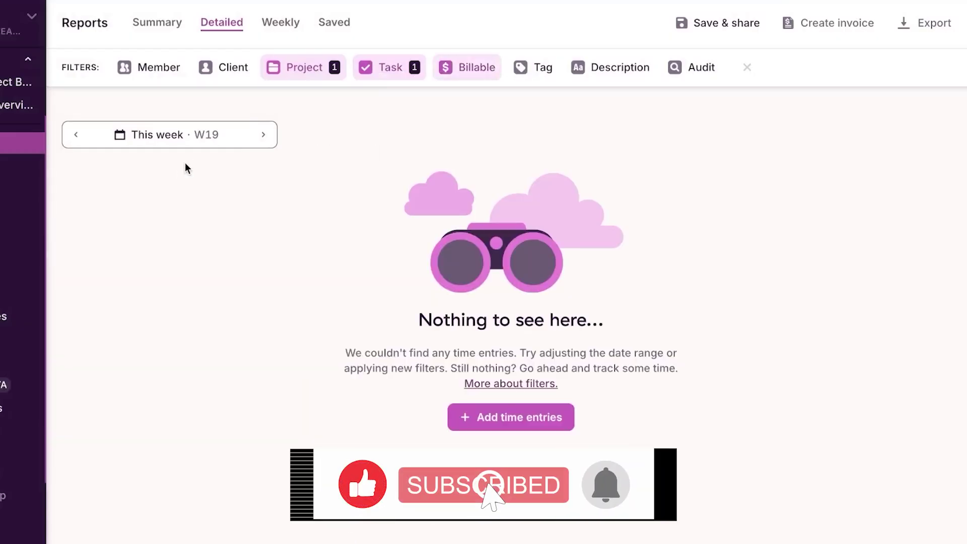
{"action": "left_click", "coordinate": [552, 421]}
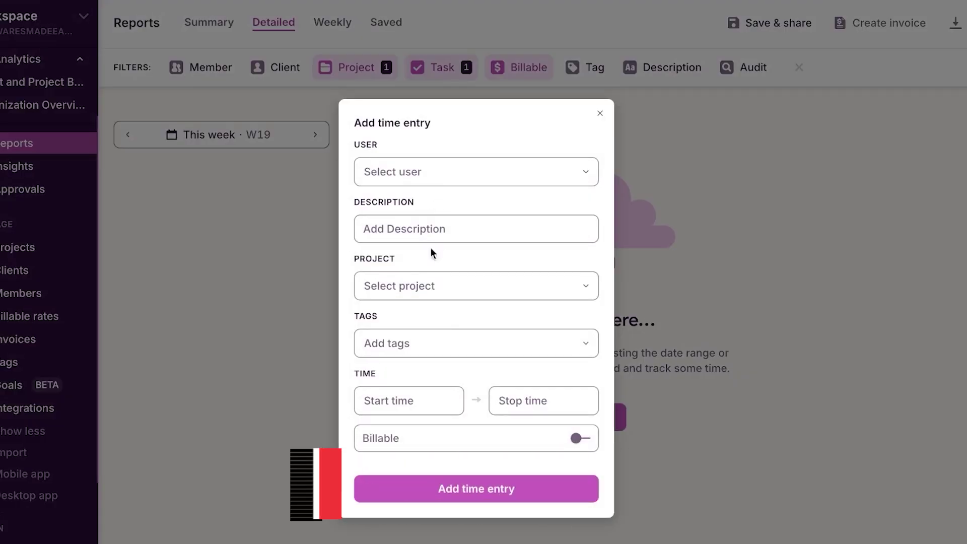
{"action": "left_click", "coordinate": [600, 114]}
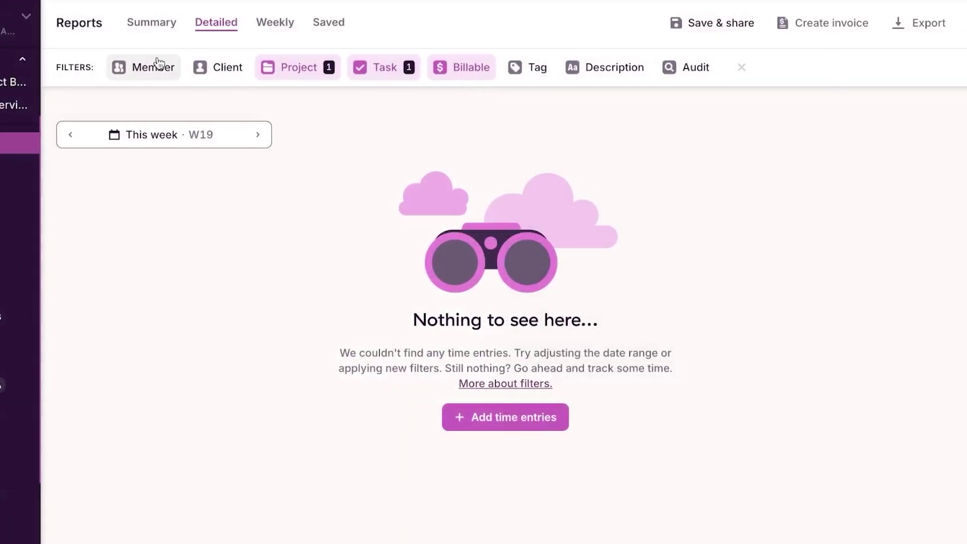
Enter 0001 as the invoice ID.
{"action": "left_click", "coordinate": [130, 22]}
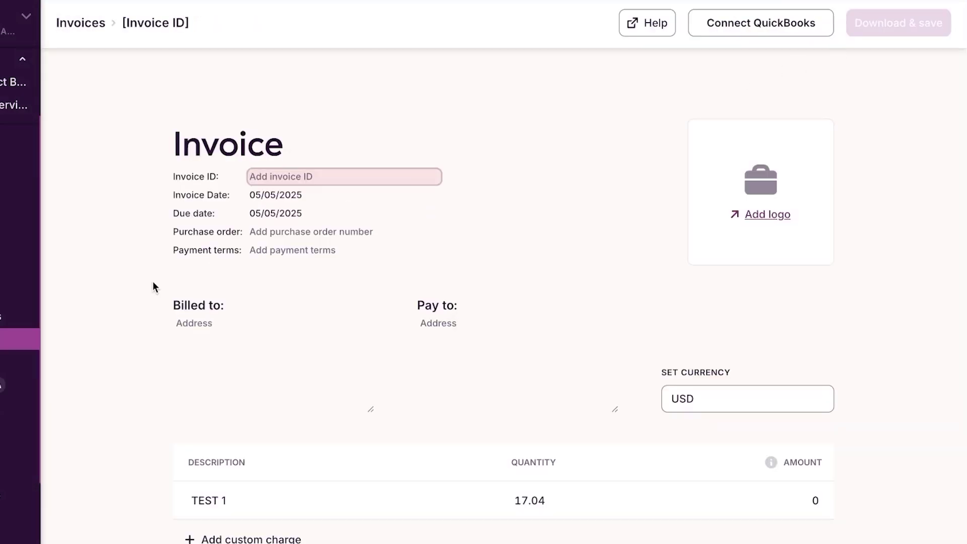
{"action": "scroll", "coordinate": [298, 222], "scroll_direction": "down", "scroll_amount": 5}
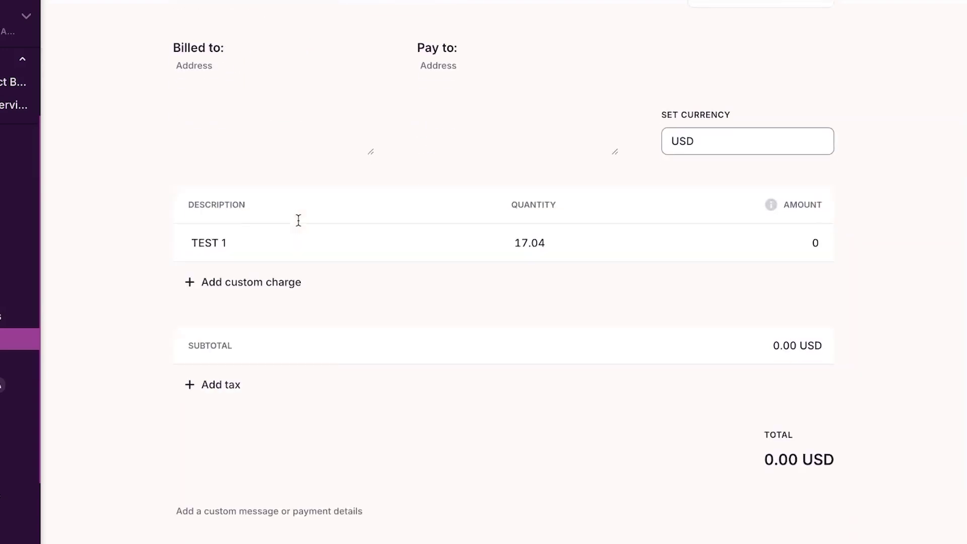
{"action": "scroll", "coordinate": [298, 220], "scroll_direction": "up", "scroll_amount": 5}
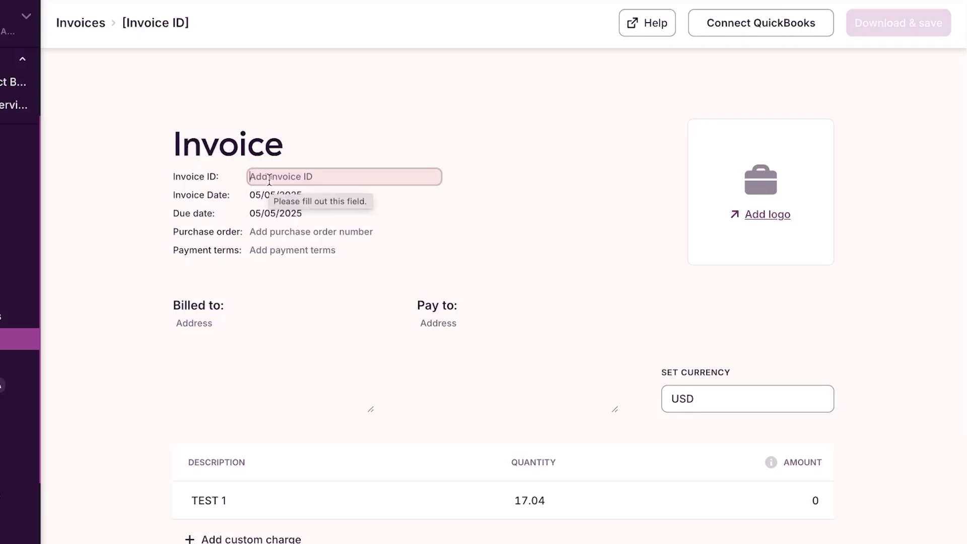
{"action": "left_click", "coordinate": [270, 180]}
{"action": "type", "text": "0001"}
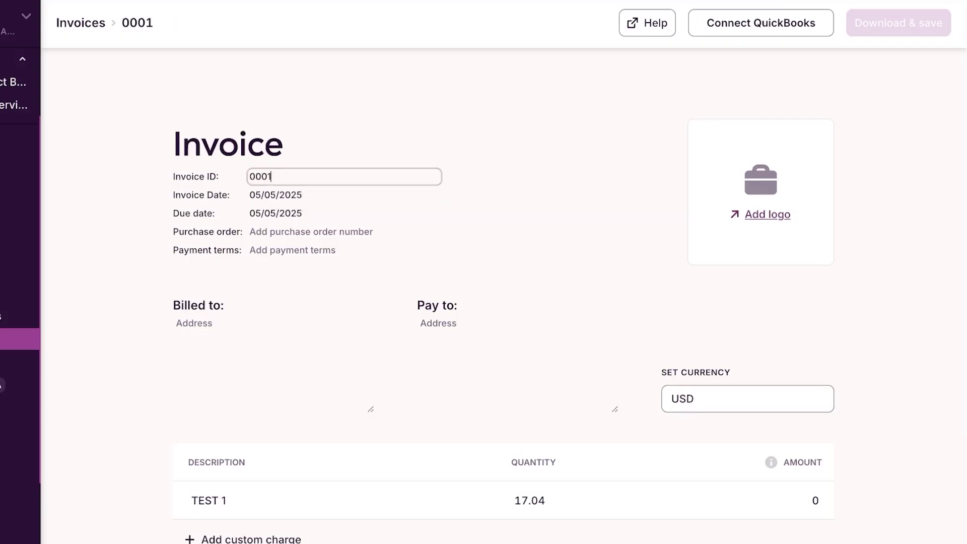
Set the invoice due date to 05/15/2025 and purchase order number 7896.
{"action": "left_click", "coordinate": [289, 218]}
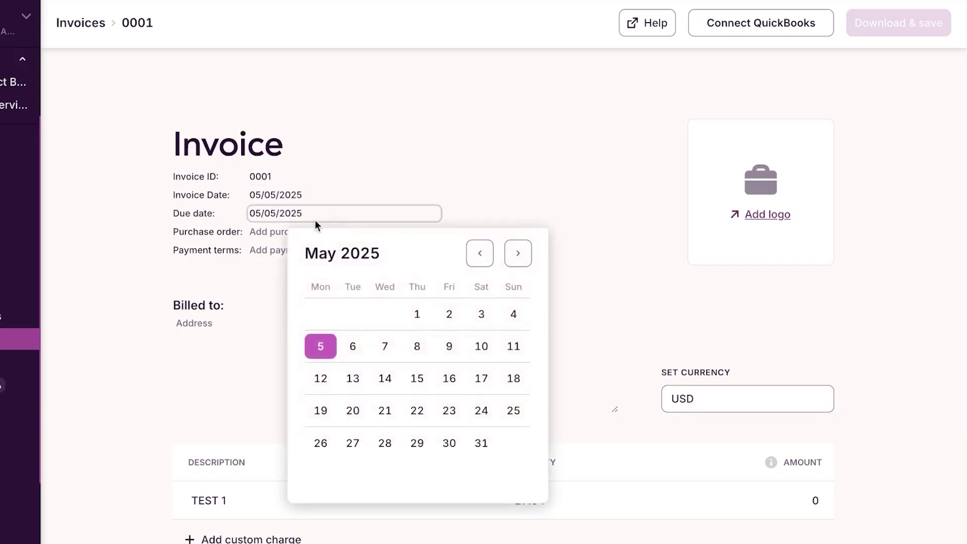
{"action": "left_click", "coordinate": [419, 383]}
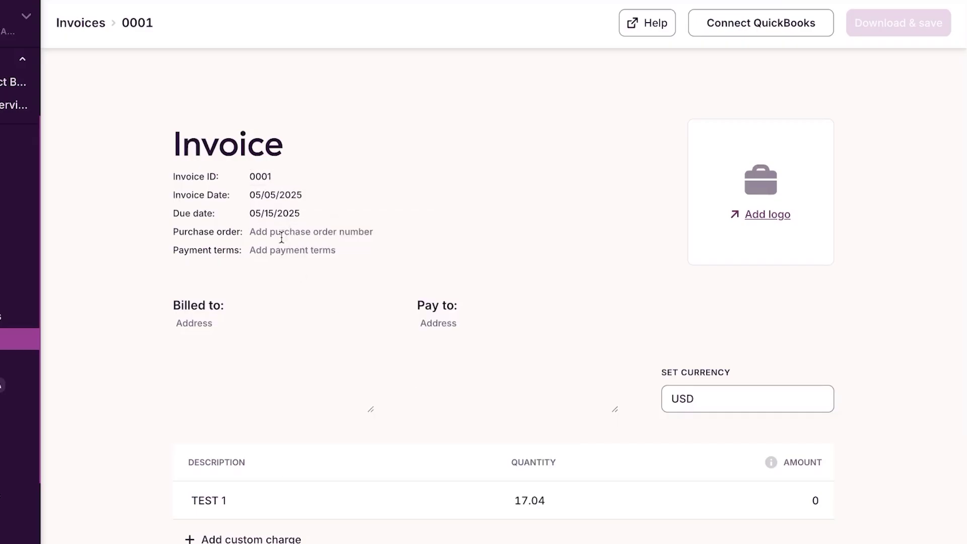
{"action": "left_click", "coordinate": [301, 232]}
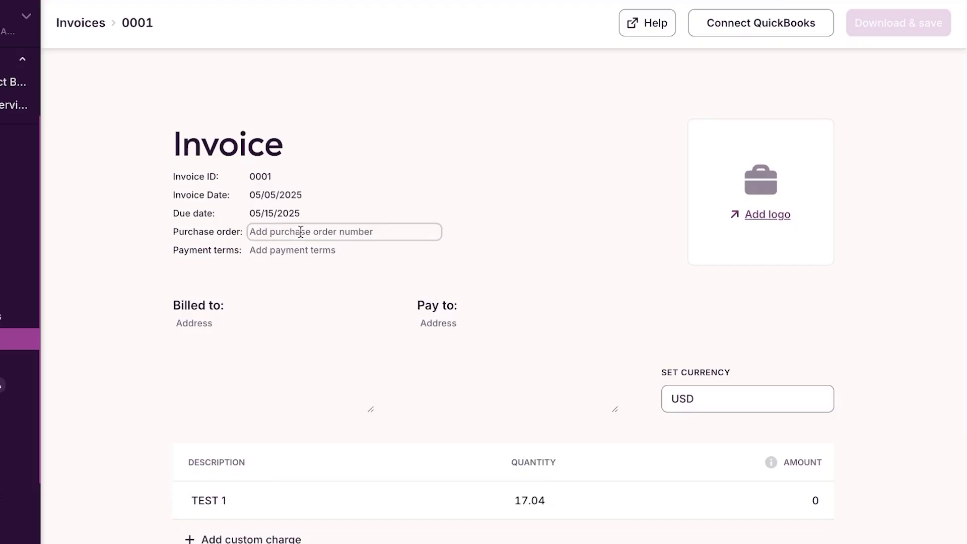
{"action": "type", "text": "7896"}
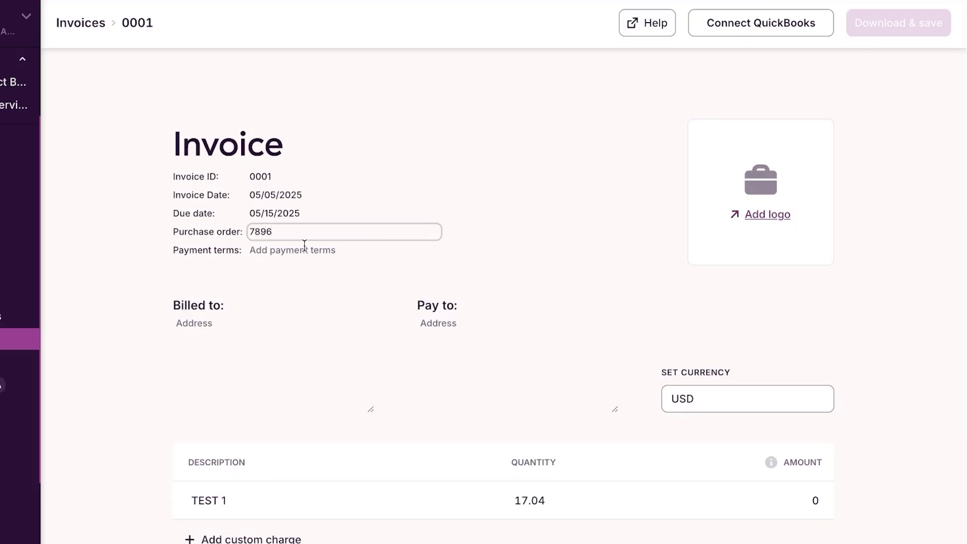
{"action": "left_click", "coordinate": [306, 254]}
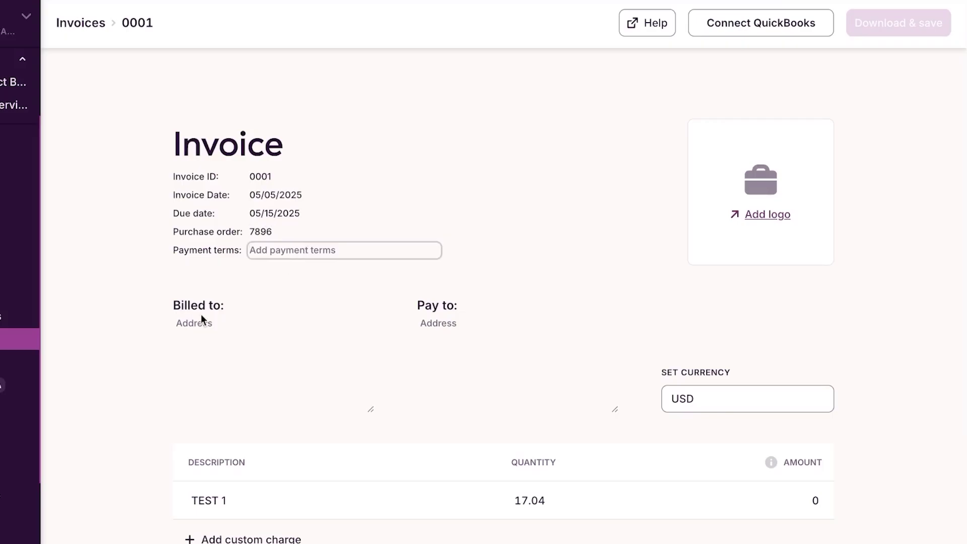
Fill in the billed-to and pay-to e-mail addresses.
{"action": "left_click", "coordinate": [196, 328]}
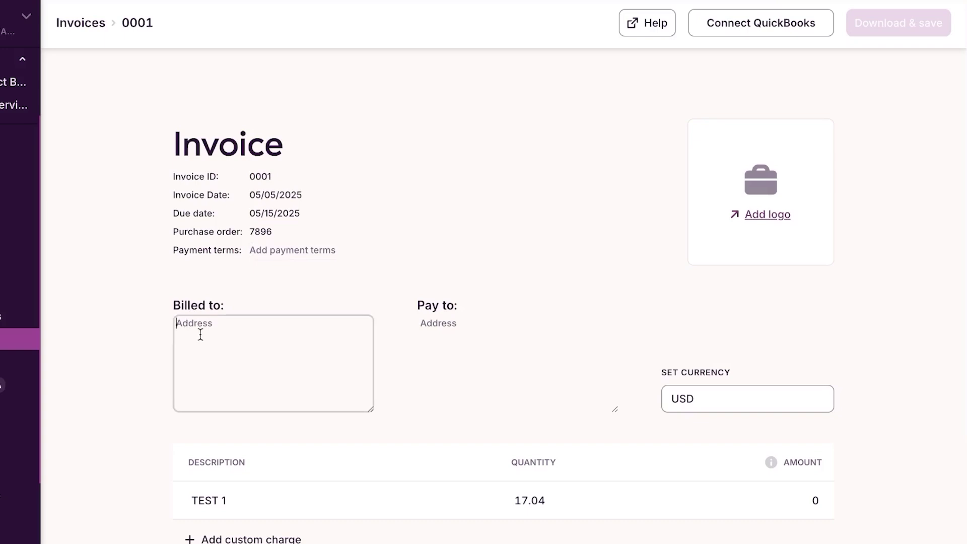
{"action": "left_click", "coordinate": [441, 326]}
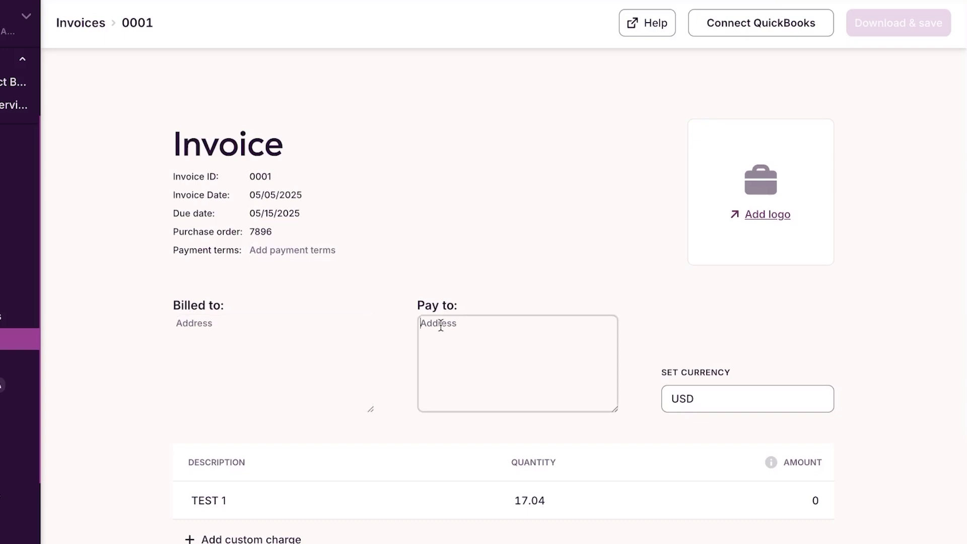
{"action": "left_click", "coordinate": [194, 345]}
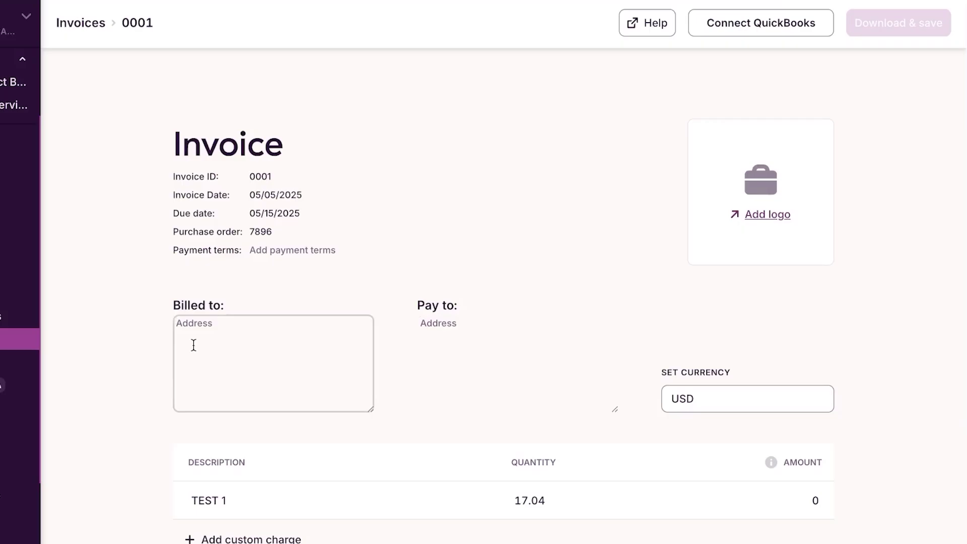
{"action": "type", "text": "s"}
{"action": "key", "text": "BackSpace"}
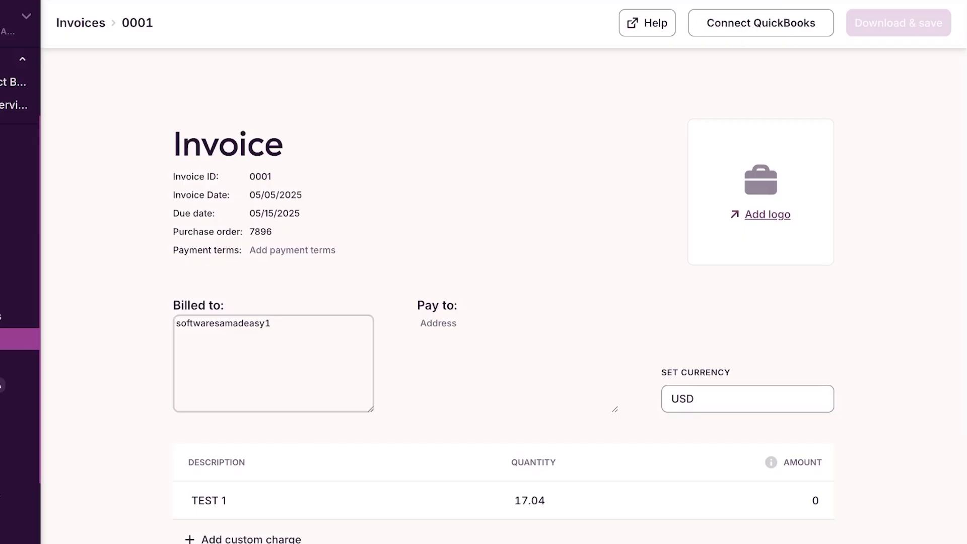
{"action": "left_click", "coordinate": [497, 322]}
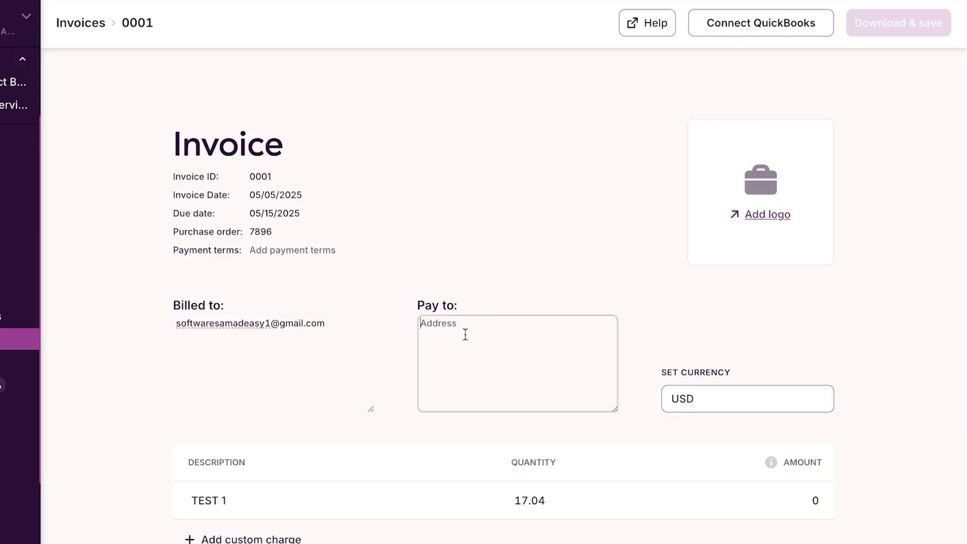
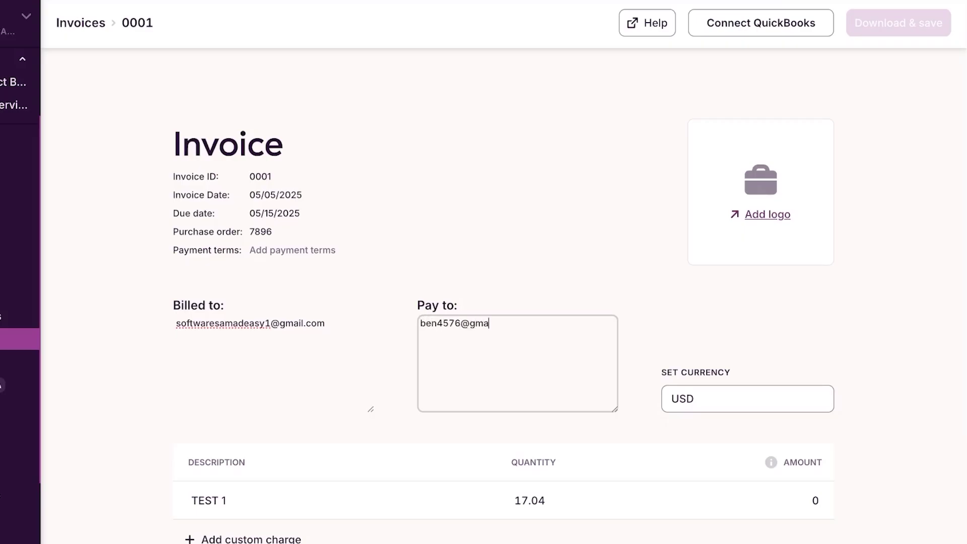
Check the invoice currency setting and review the TEST 1 line totaling 0.00 USD.
{"action": "scroll", "coordinate": [645, 362], "scroll_direction": "down", "scroll_amount": 3}
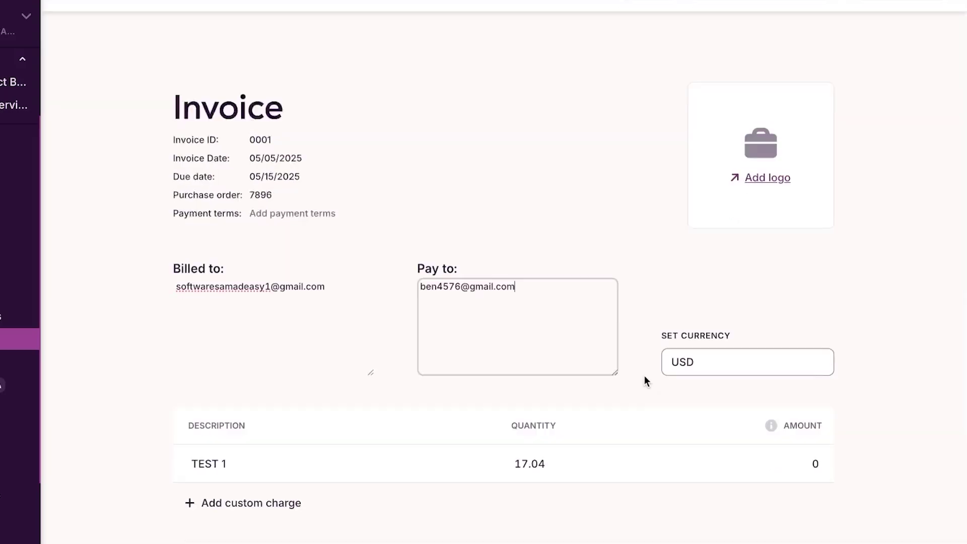
{"action": "left_click", "coordinate": [712, 223]}
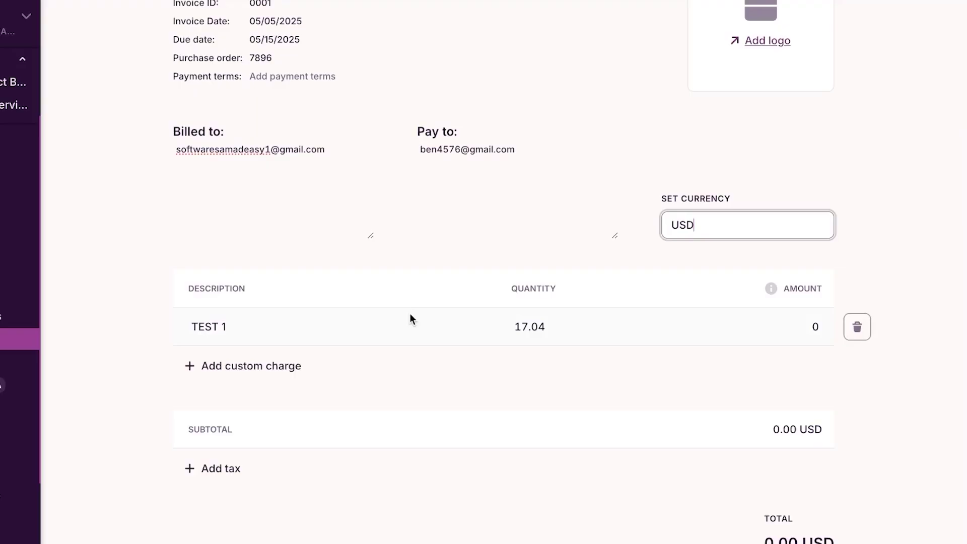
{"action": "scroll", "coordinate": [376, 247], "scroll_direction": "up", "scroll_amount": 2}
{"action": "scroll", "coordinate": [376, 243], "scroll_direction": "down", "scroll_amount": 4}
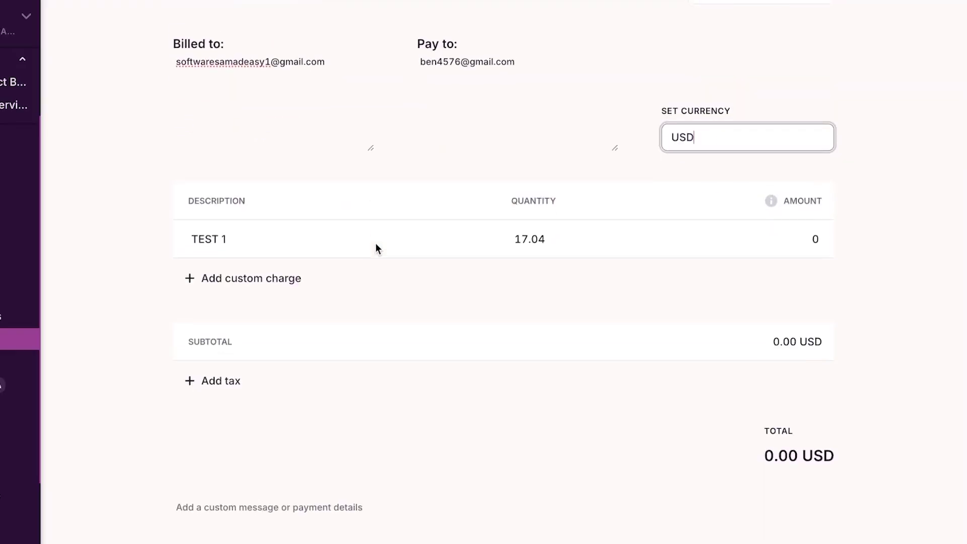
{"action": "scroll", "coordinate": [376, 243], "scroll_direction": "up", "scroll_amount": 6}
{"action": "scroll", "coordinate": [376, 243], "scroll_direction": "down", "scroll_amount": 1}
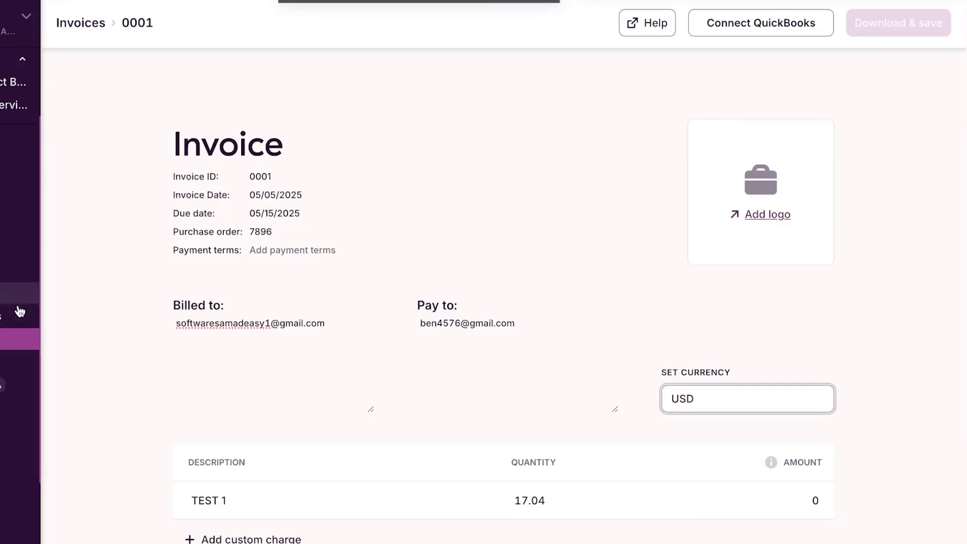
Discard the unsaved invoice, go to Tags, and create the tag 'error'.
{"action": "left_click", "coordinate": [52, 368]}
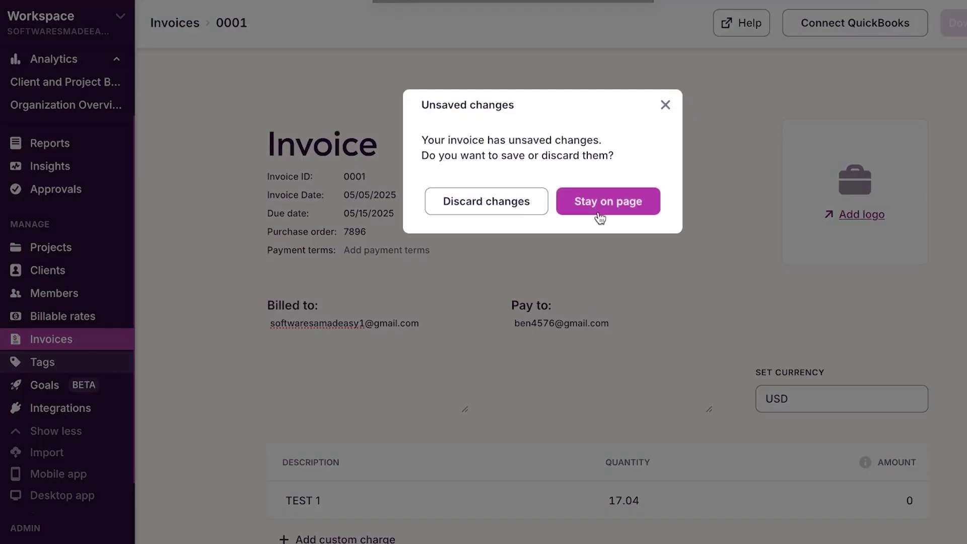
{"action": "left_click", "coordinate": [508, 211]}
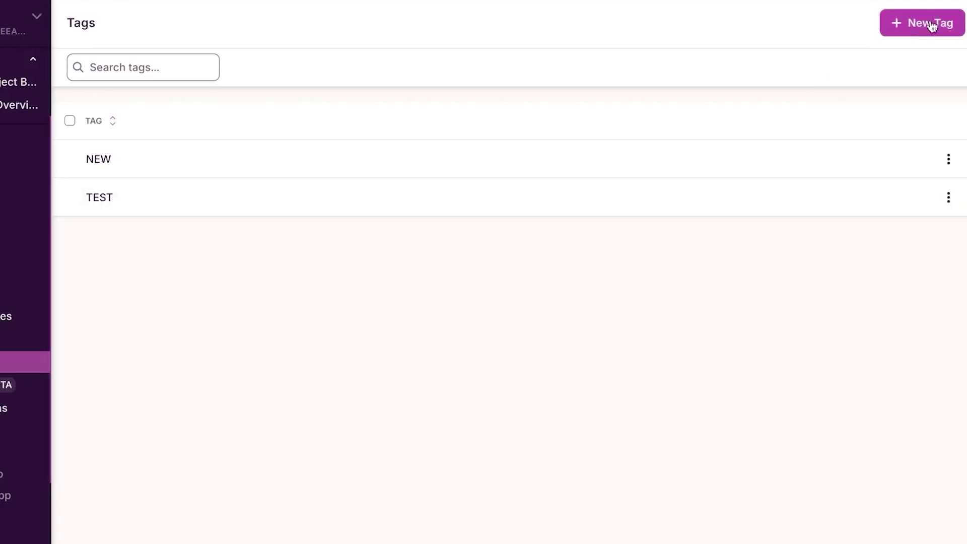
{"action": "left_click", "coordinate": [932, 26]}
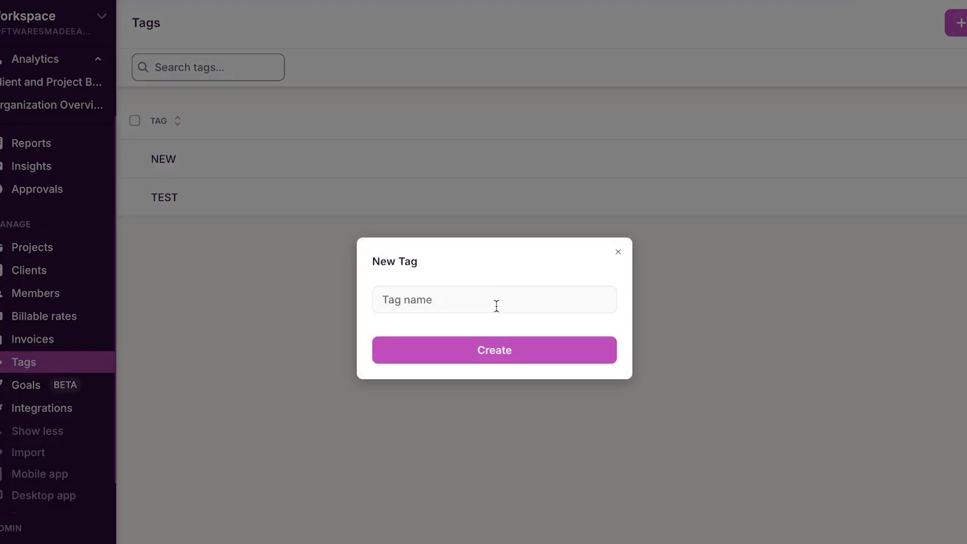
{"action": "type", "text": "error"}
{"action": "left_click", "coordinate": [558, 351]}
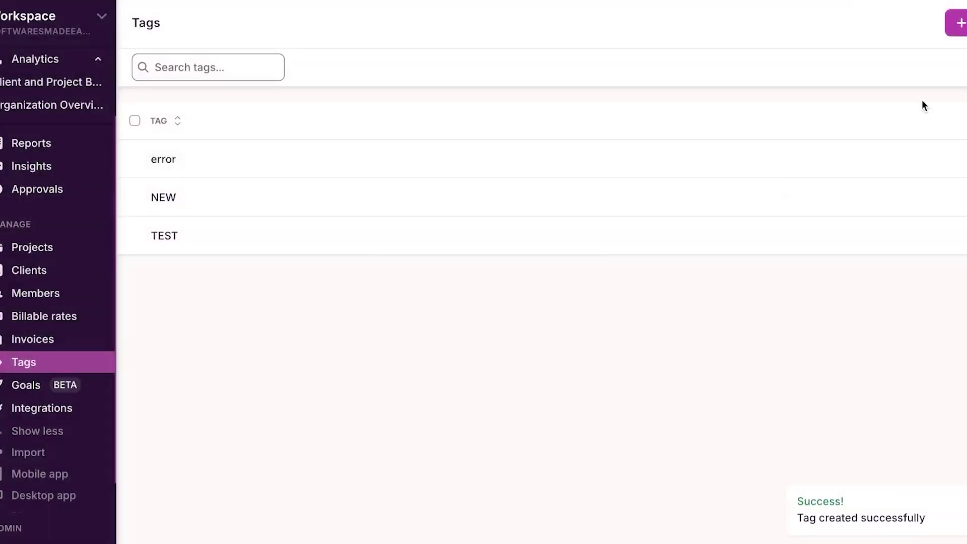
Create a second tag named 'delayed'.
{"action": "left_click", "coordinate": [956, 23]}
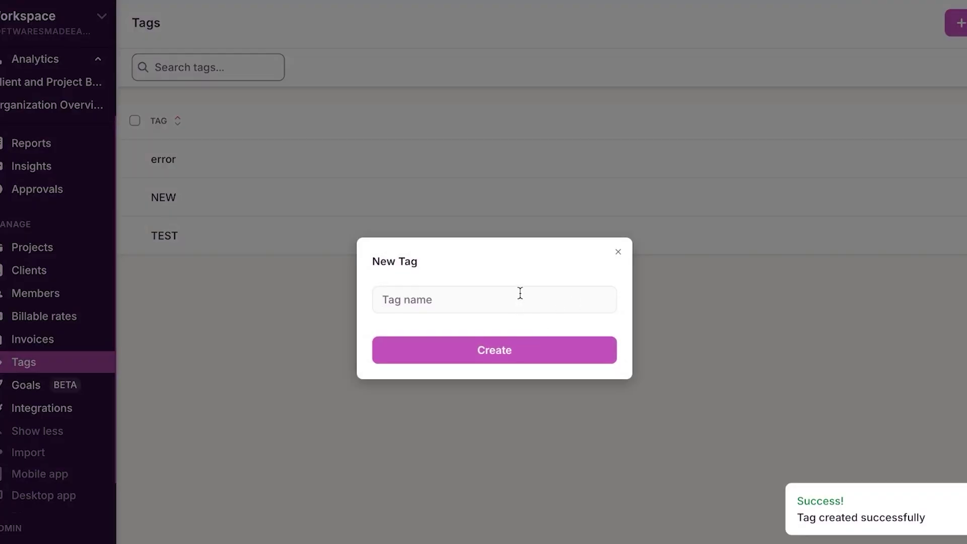
{"action": "type", "text": "del"}
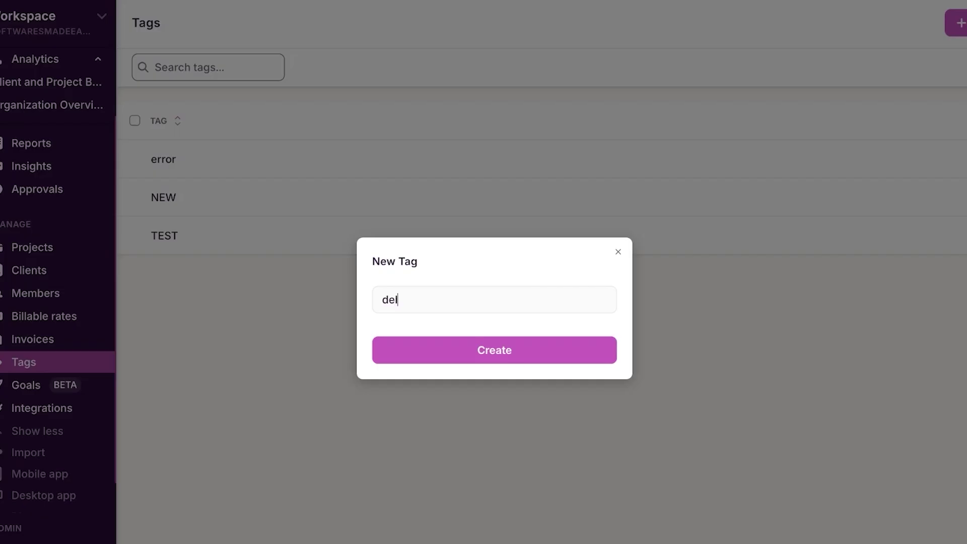
{"action": "type", "text": "ayed"}
{"action": "left_click", "coordinate": [614, 354]}
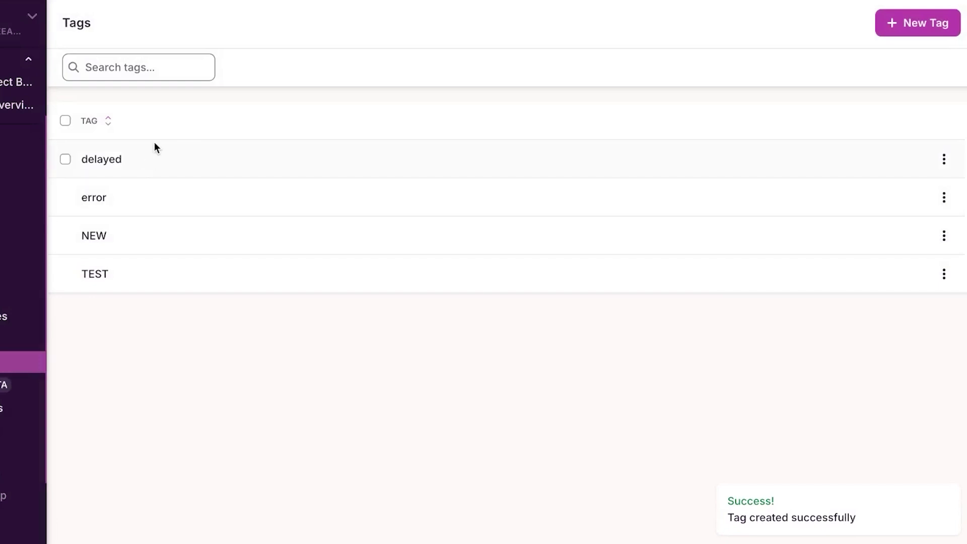
{"action": "scroll", "coordinate": [47, 133], "scroll_direction": "down", "scroll_amount": 1}
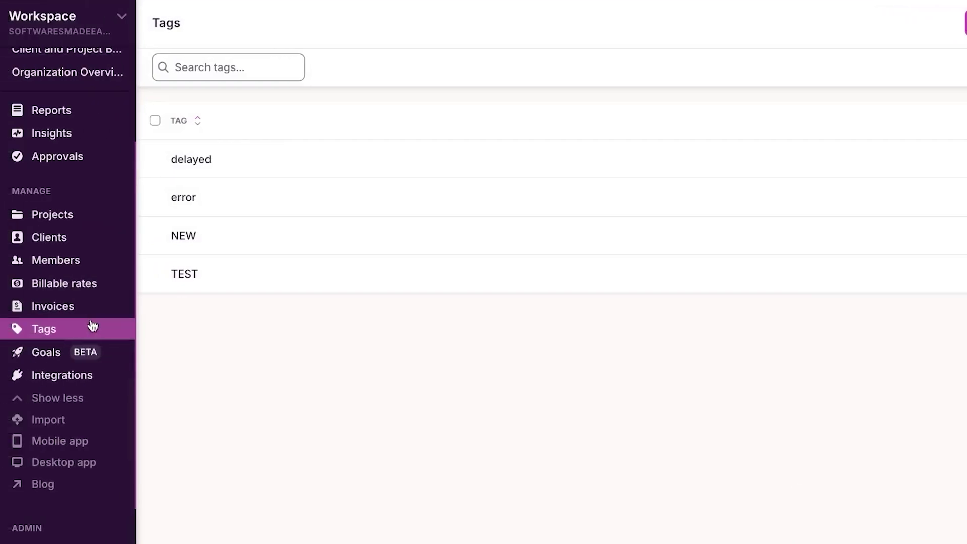
Browse the Native integrations list, including iCalendar, Google Calendar and Outlook Calendar.
{"action": "left_click", "coordinate": [49, 378]}
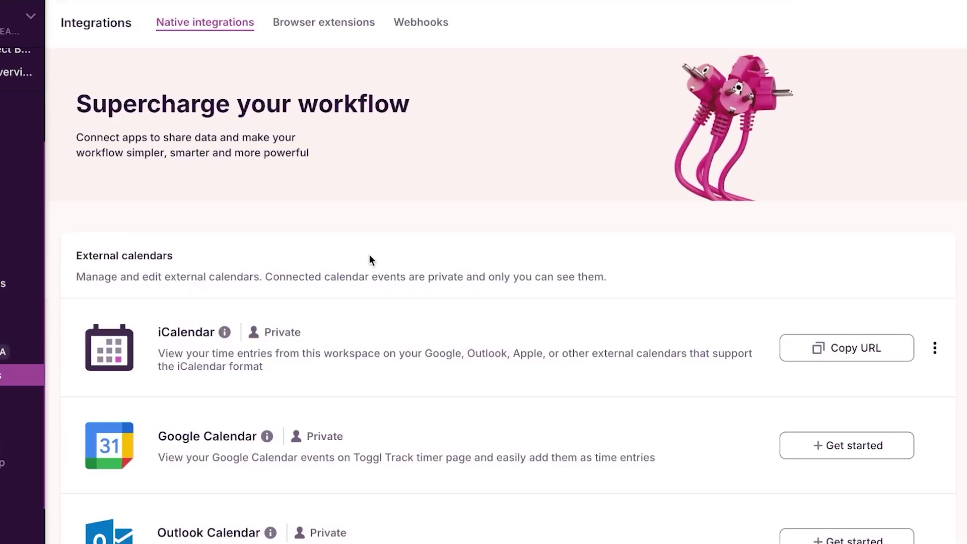
{"action": "scroll", "coordinate": [370, 256], "scroll_direction": "down", "scroll_amount": 6}
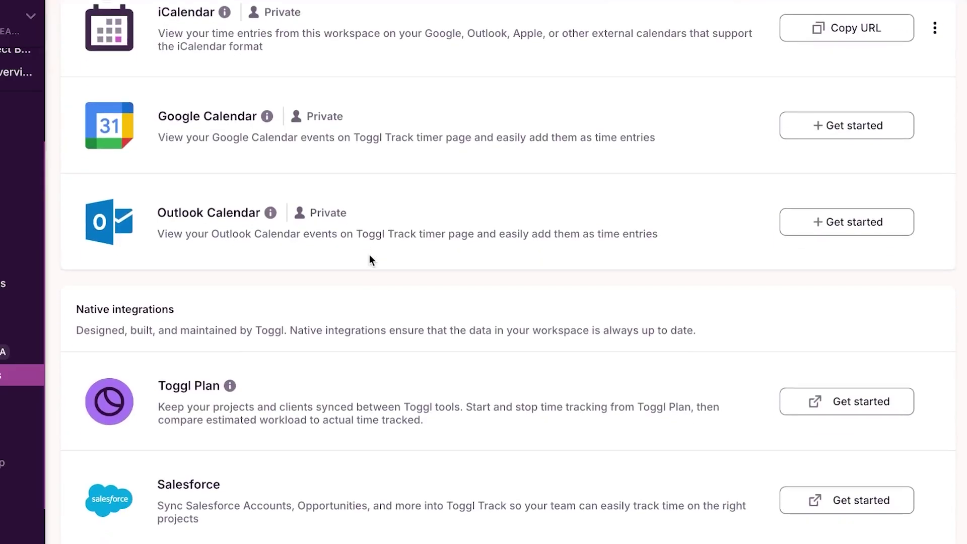
{"action": "scroll", "coordinate": [370, 255], "scroll_direction": "down", "scroll_amount": 2}
{"action": "scroll", "coordinate": [370, 255], "scroll_direction": "up", "scroll_amount": 6}
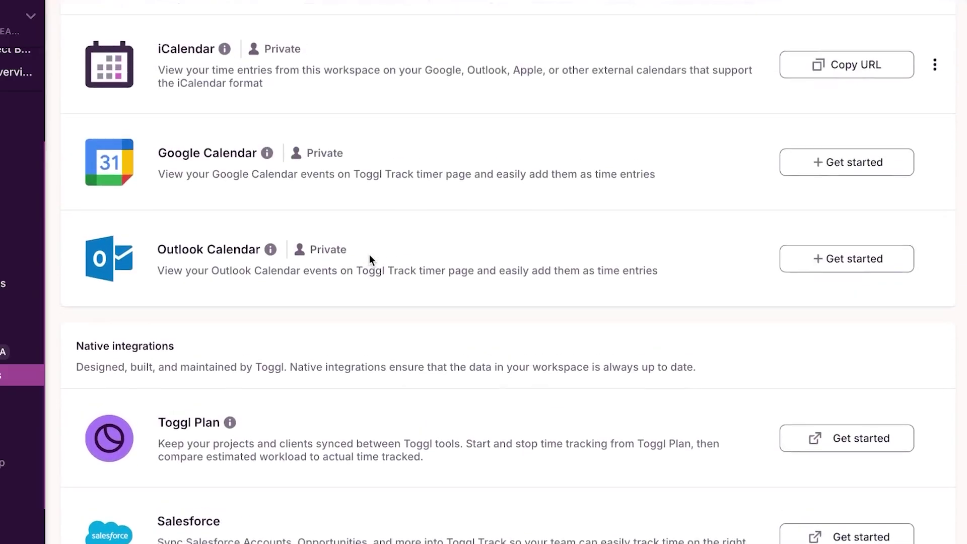
{"action": "scroll", "coordinate": [370, 255], "scroll_direction": "up", "scroll_amount": 3}
{"action": "scroll", "coordinate": [367, 252], "scroll_direction": "down", "scroll_amount": 6}
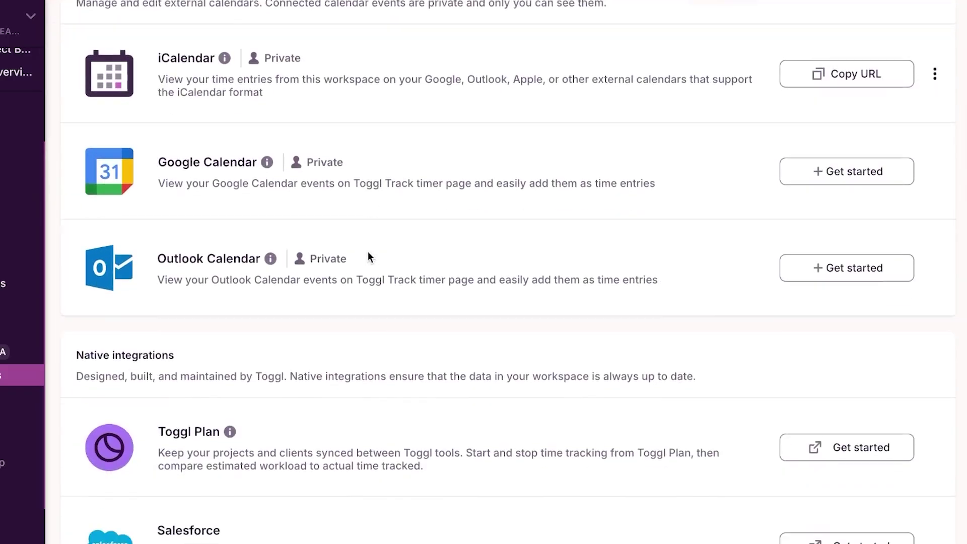
{"action": "scroll", "coordinate": [368, 253], "scroll_direction": "down", "scroll_amount": 5}
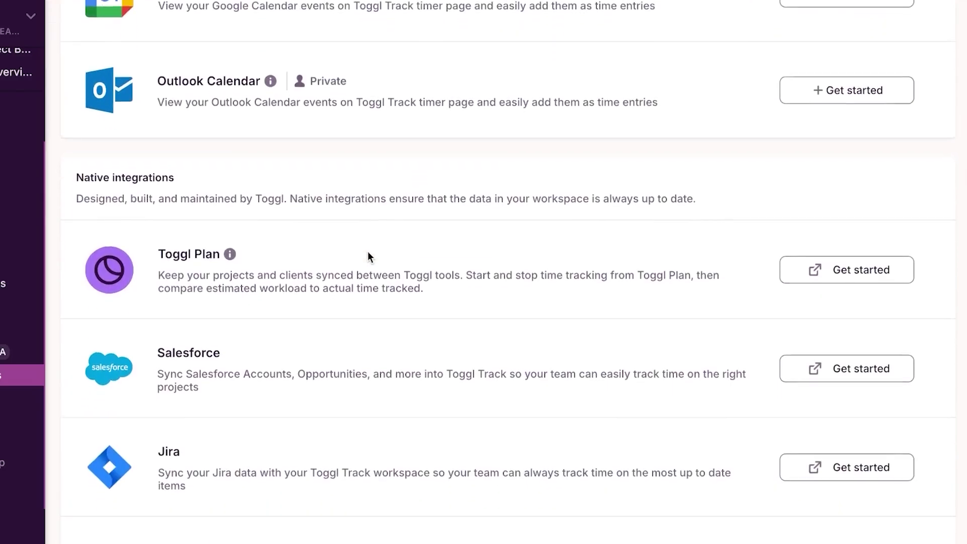
{"action": "scroll", "coordinate": [368, 255], "scroll_direction": "down", "scroll_amount": 2}
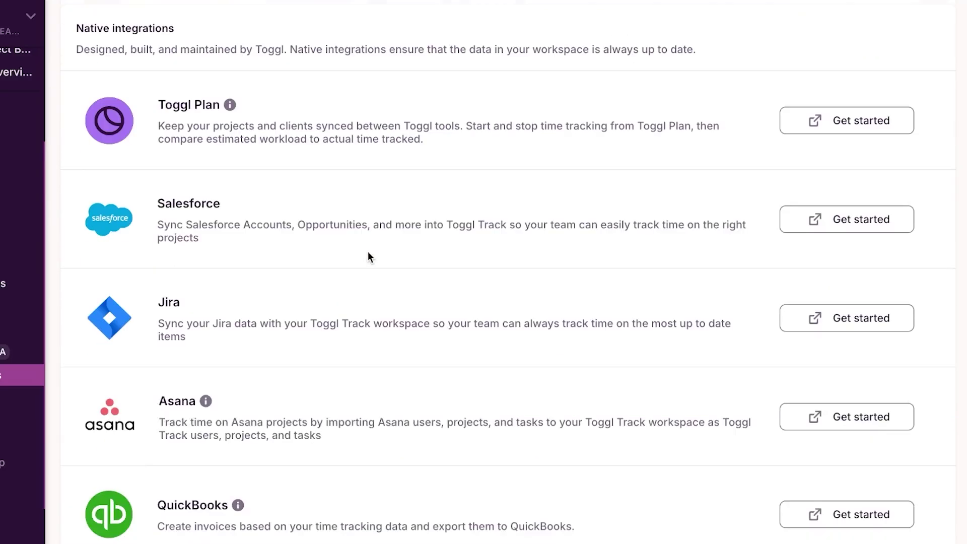
{"action": "scroll", "coordinate": [367, 255], "scroll_direction": "down", "scroll_amount": 5}
{"action": "scroll", "coordinate": [368, 252], "scroll_direction": "down", "scroll_amount": 3}
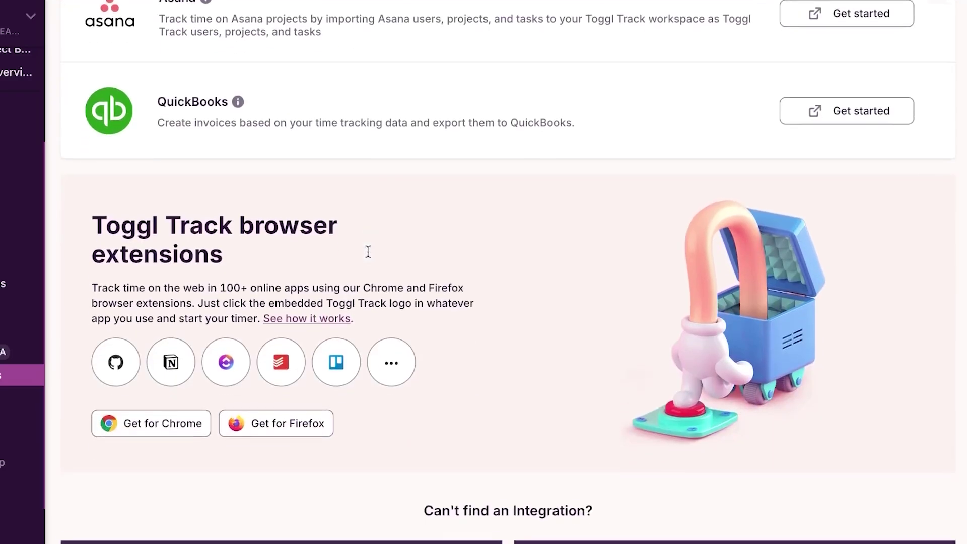
{"action": "scroll", "coordinate": [368, 252], "scroll_direction": "down", "scroll_amount": 4}
{"action": "scroll", "coordinate": [368, 257], "scroll_direction": "up", "scroll_amount": 1}
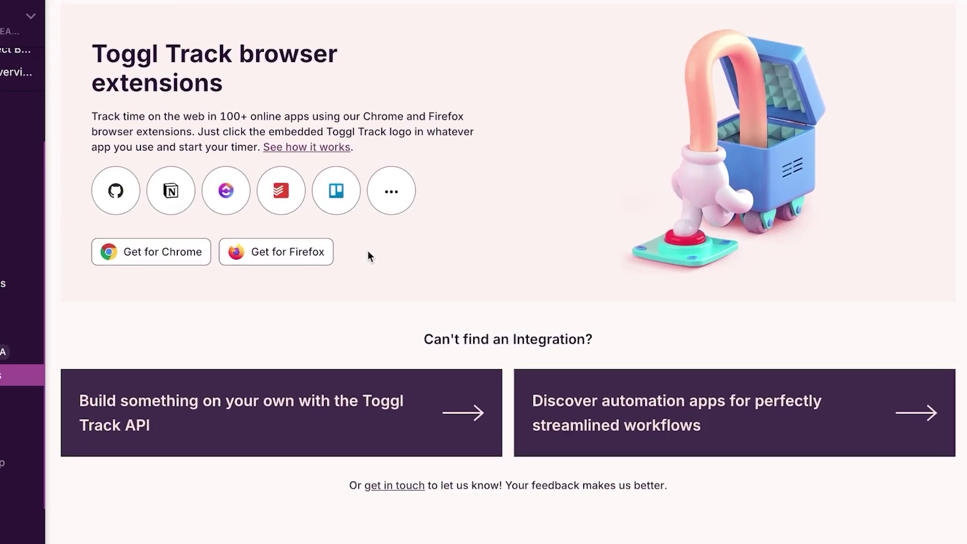
{"action": "scroll", "coordinate": [369, 252], "scroll_direction": "down", "scroll_amount": 1}
{"action": "scroll", "coordinate": [369, 252], "scroll_direction": "up", "scroll_amount": 10}
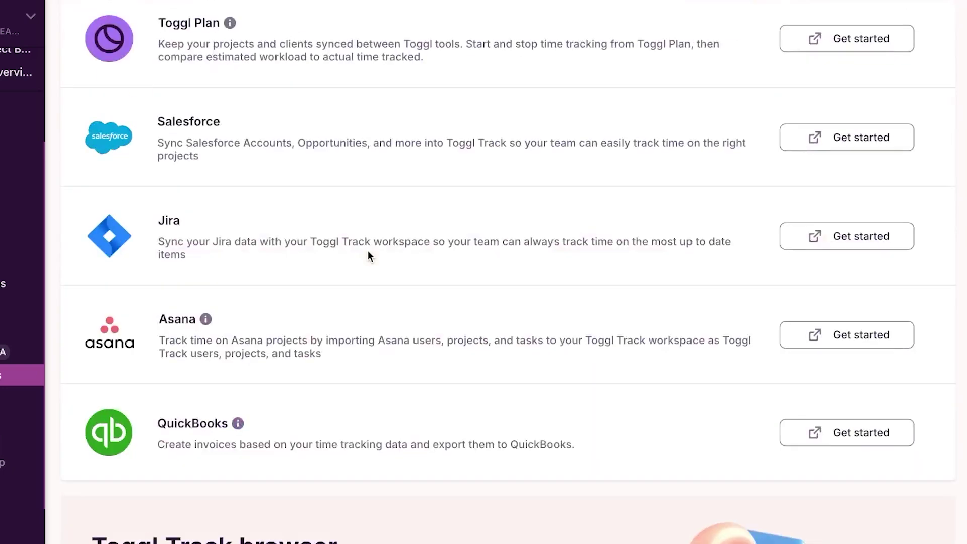
{"action": "scroll", "coordinate": [368, 250], "scroll_direction": "up", "scroll_amount": 12}
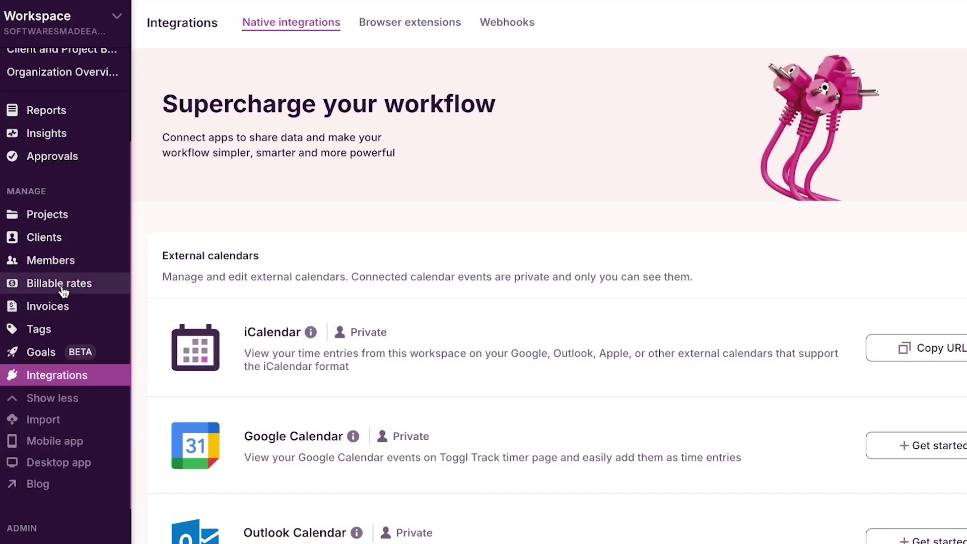
Open Settings > Billable rates and review the workspace's Billable 0 USD hourly rate.
{"action": "left_click", "coordinate": [80, 285]}
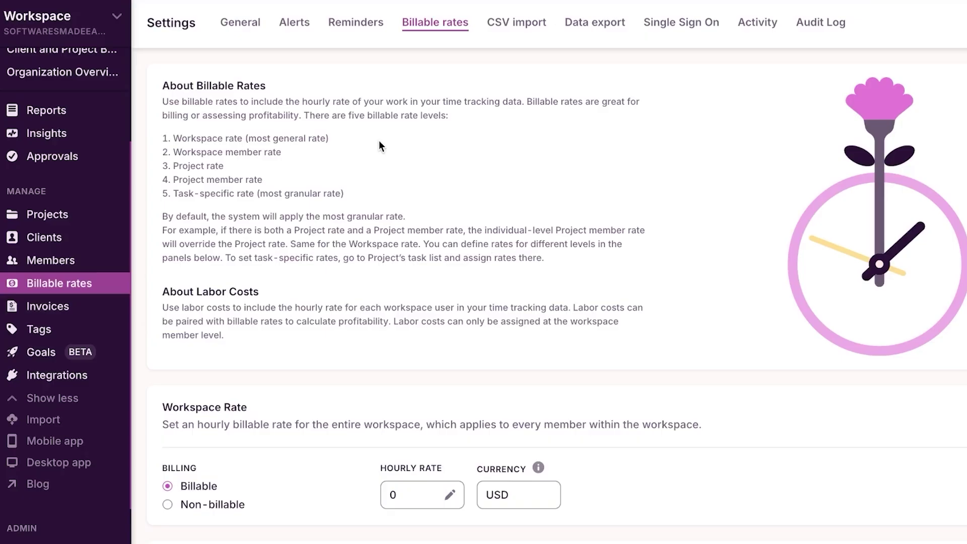
{"action": "scroll", "coordinate": [379, 142], "scroll_direction": "down", "scroll_amount": 5}
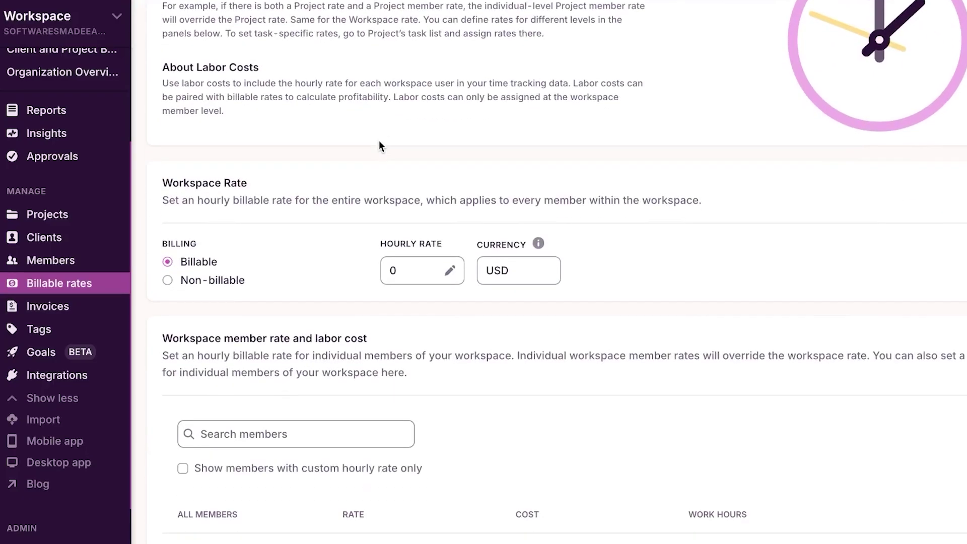
{"action": "scroll", "coordinate": [380, 141], "scroll_direction": "down", "scroll_amount": 3}
{"action": "scroll", "coordinate": [379, 142], "scroll_direction": "up", "scroll_amount": 8}
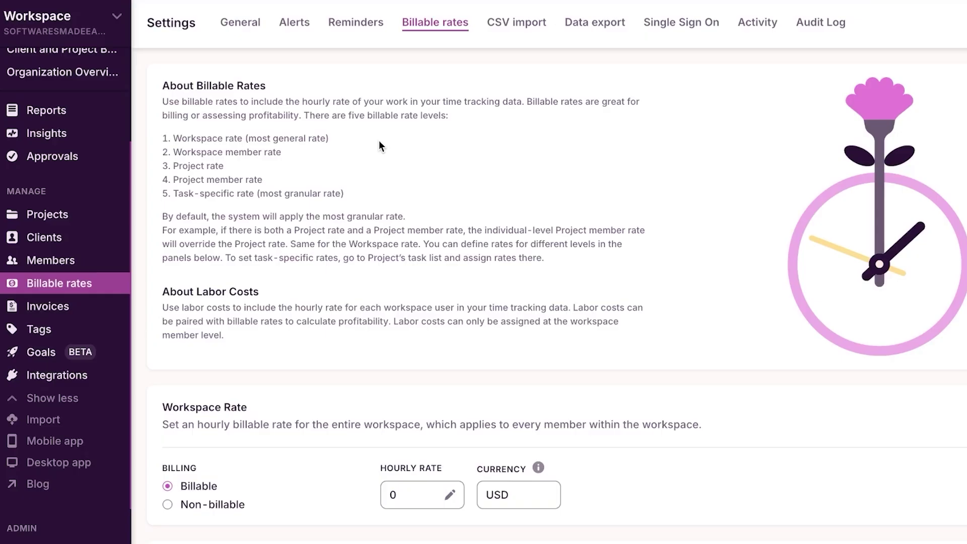
{"action": "scroll", "coordinate": [379, 146], "scroll_direction": "down", "scroll_amount": 3}
{"action": "scroll", "coordinate": [371, 149], "scroll_direction": "up", "scroll_amount": 2}
{"action": "scroll", "coordinate": [288, 153], "scroll_direction": "down", "scroll_amount": 6}
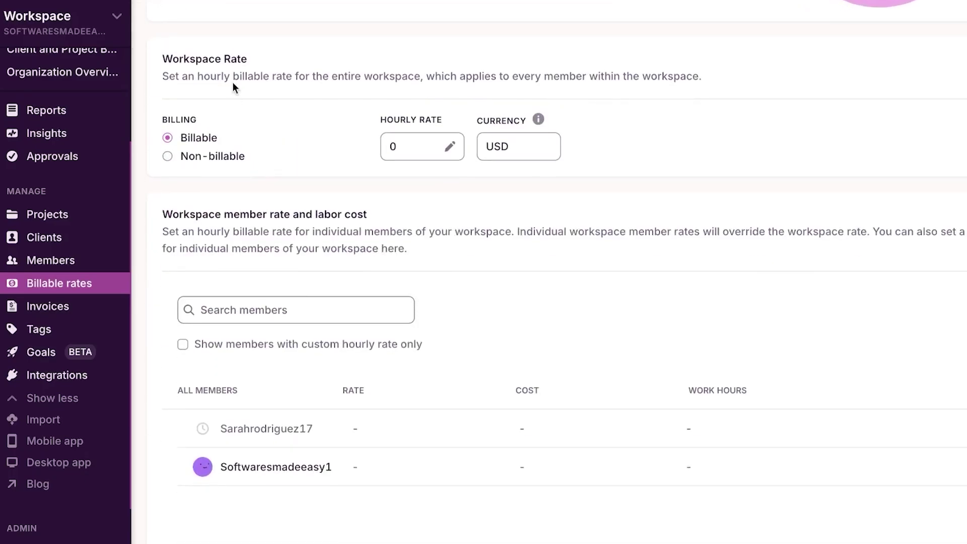
Change the workspace hourly rate to 20 USD, applied to all data.
{"action": "left_click", "coordinate": [415, 150]}
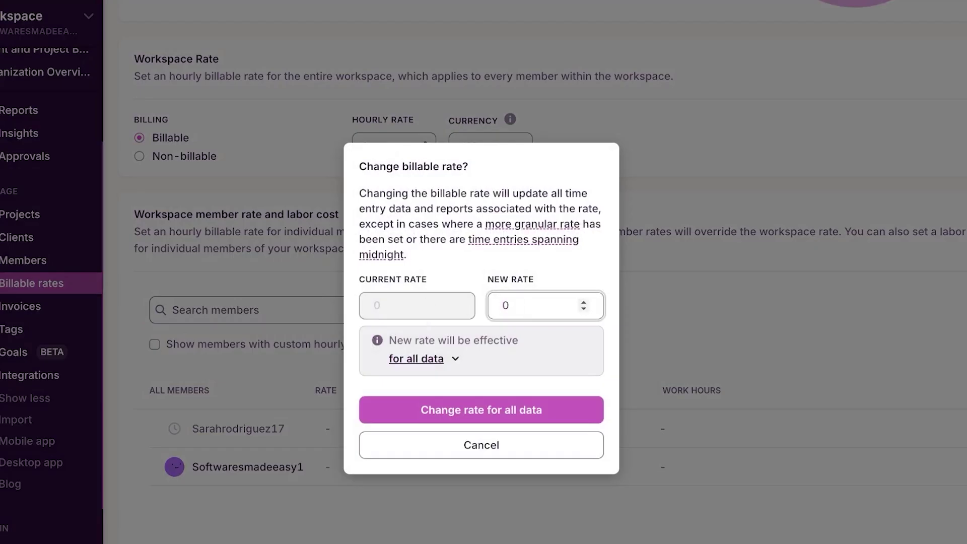
{"action": "type", "text": "20"}
{"action": "left_click", "coordinate": [510, 413]}
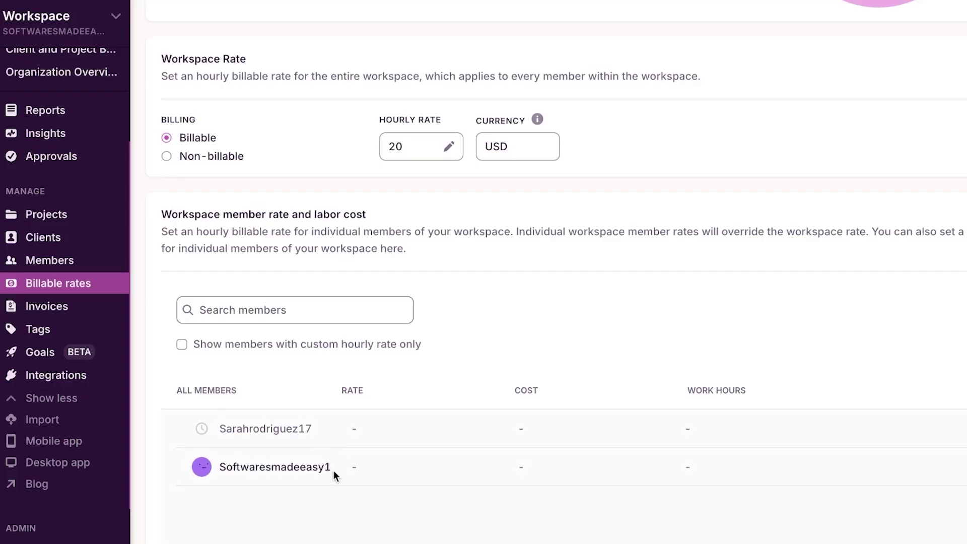
Toggle the members list's custom-hourly-rate filter on and back off.
{"action": "left_click", "coordinate": [272, 315]}
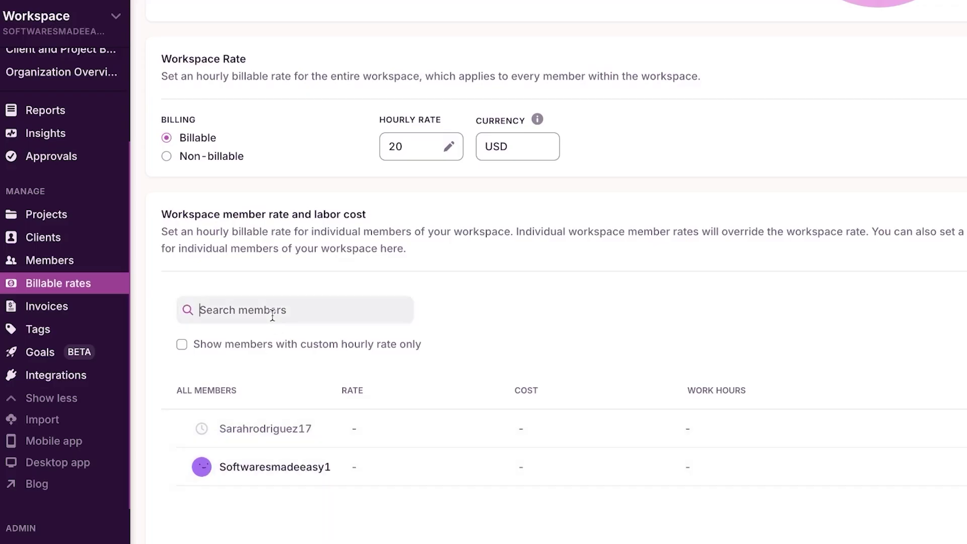
{"action": "left_click", "coordinate": [182, 345]}
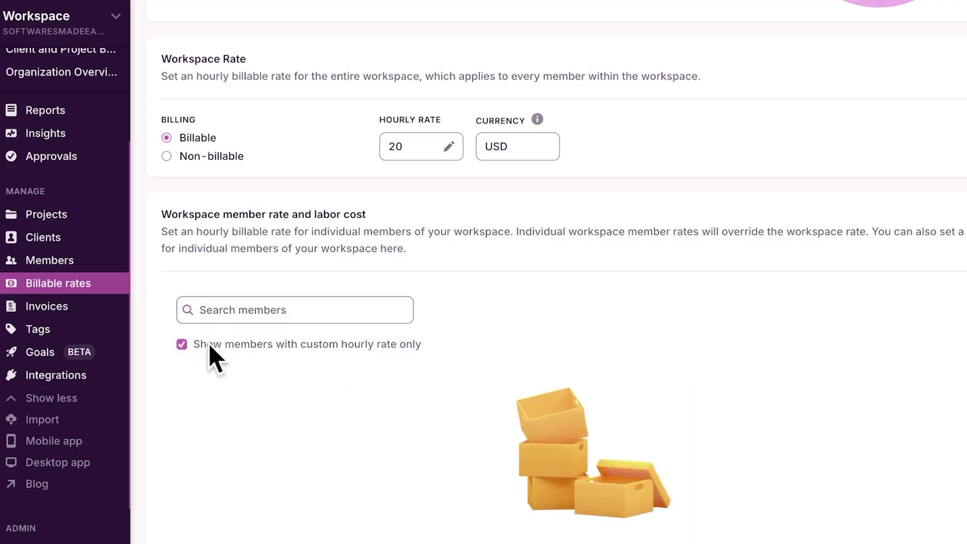
{"action": "left_click", "coordinate": [211, 348]}
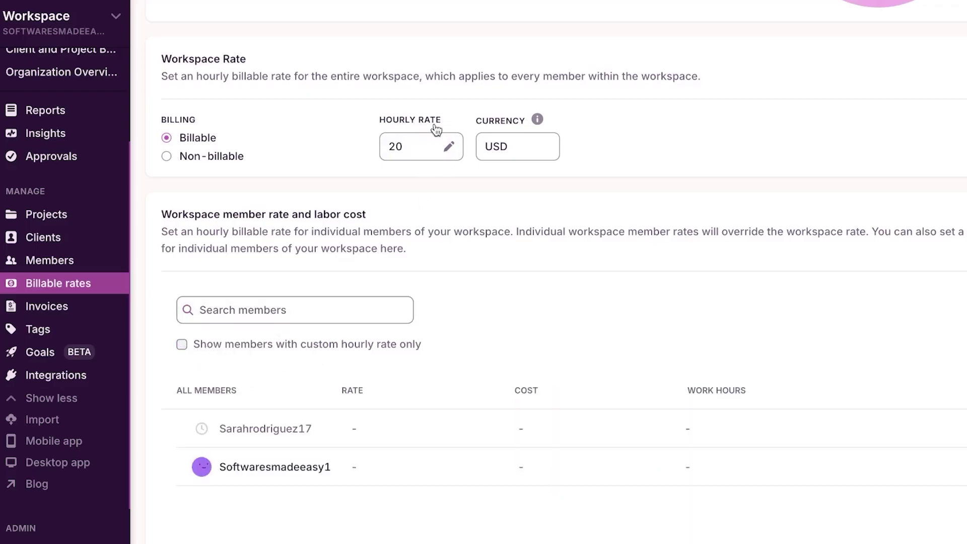
{"action": "scroll", "coordinate": [377, 168], "scroll_direction": "up", "scroll_amount": 7}
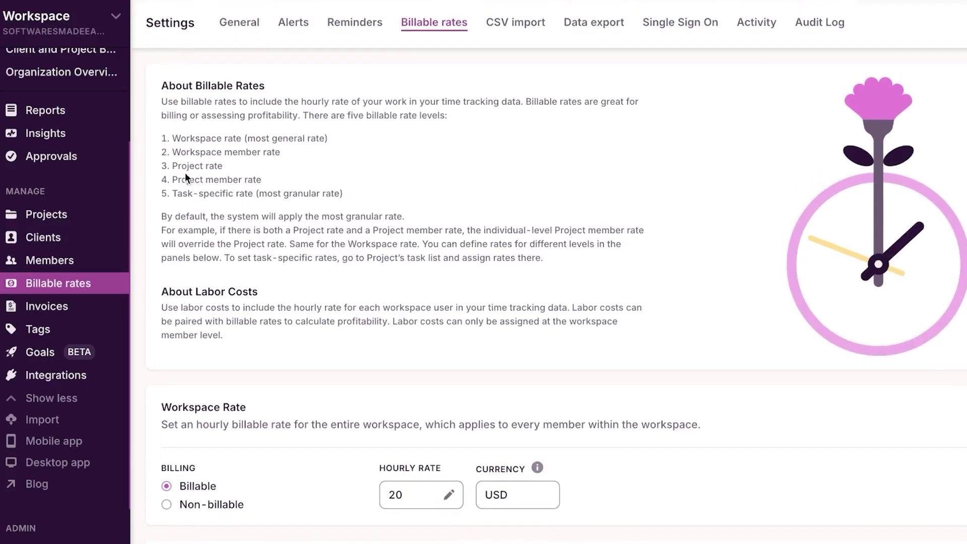
{"action": "scroll", "coordinate": [35, 123], "scroll_direction": "up", "scroll_amount": 3}
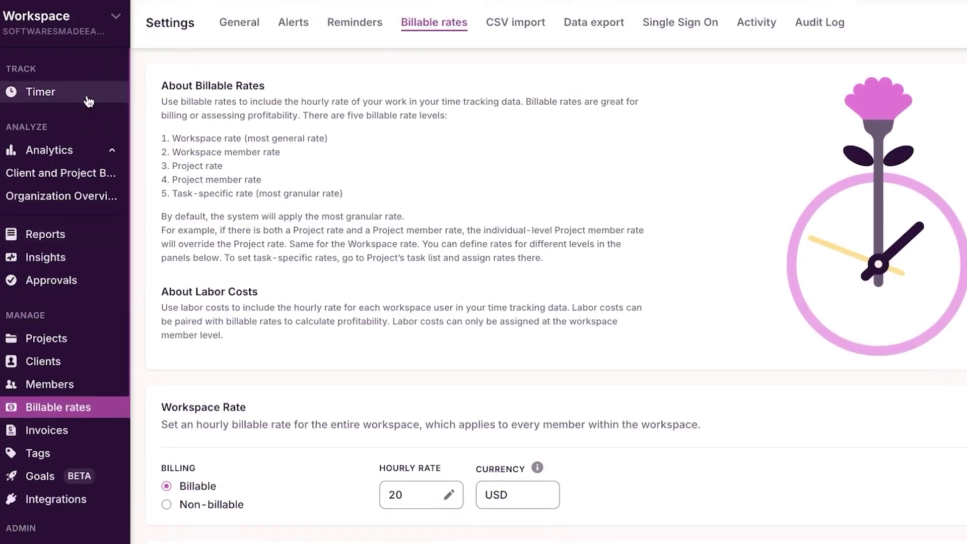
Open Insights via the timer page and confirm its Project filter includes TEST 1.
{"action": "left_click", "coordinate": [89, 101]}
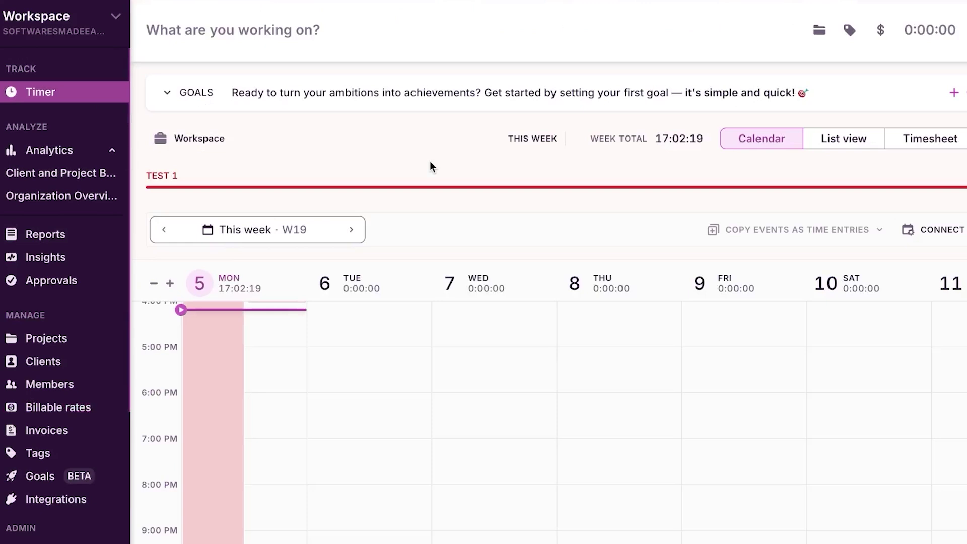
{"action": "left_click", "coordinate": [66, 262]}
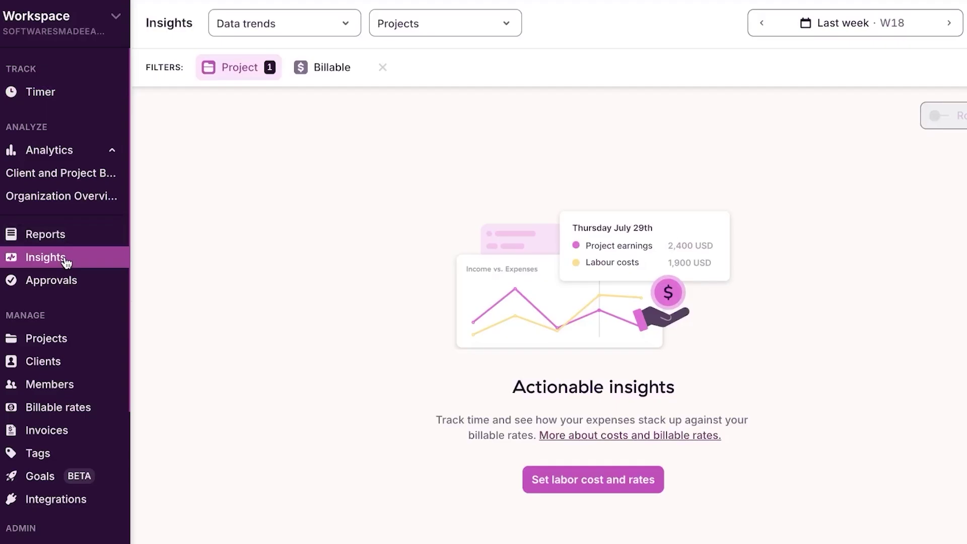
{"action": "left_click", "coordinate": [268, 70]}
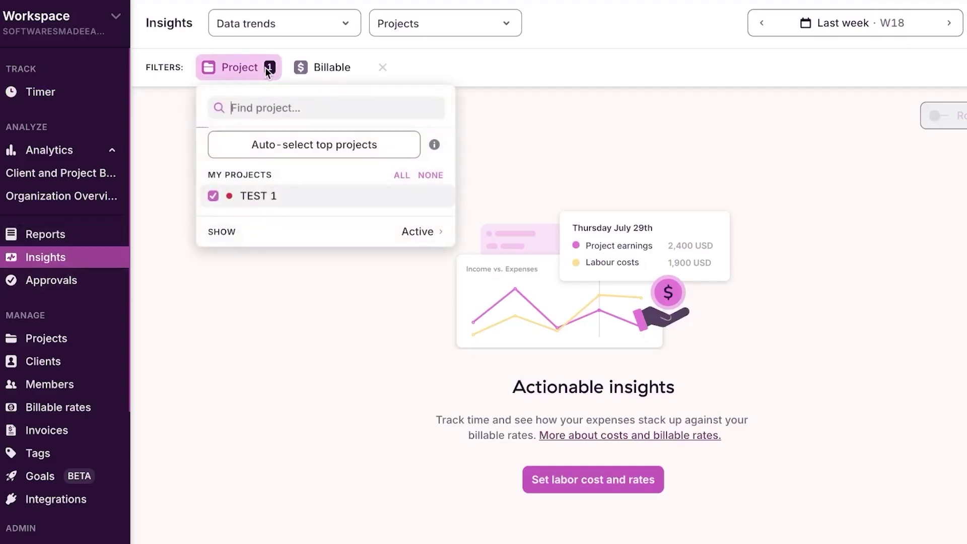
{"action": "left_click", "coordinate": [316, 334]}
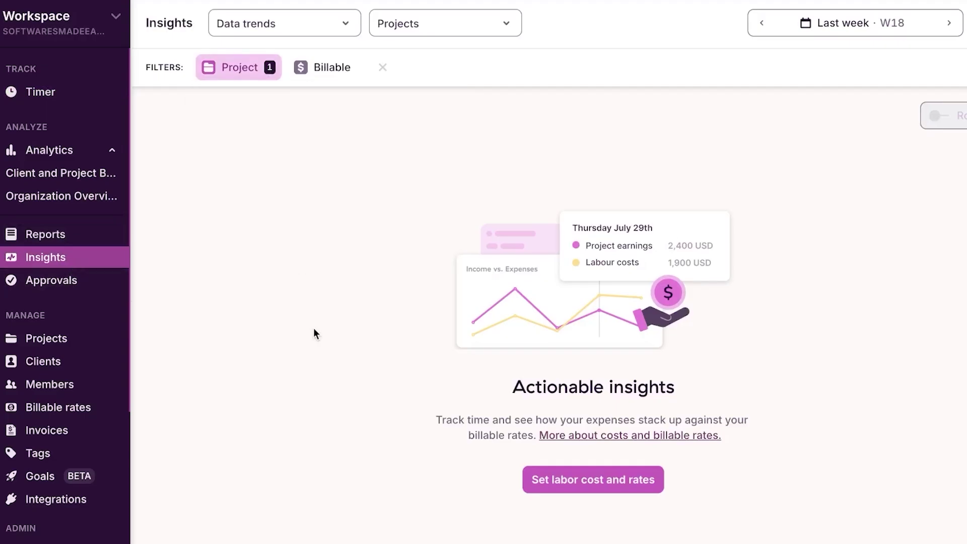
Review the TEST 1 summary report, then pick New Organization from the workspace switcher.
{"action": "left_click", "coordinate": [96, 236]}
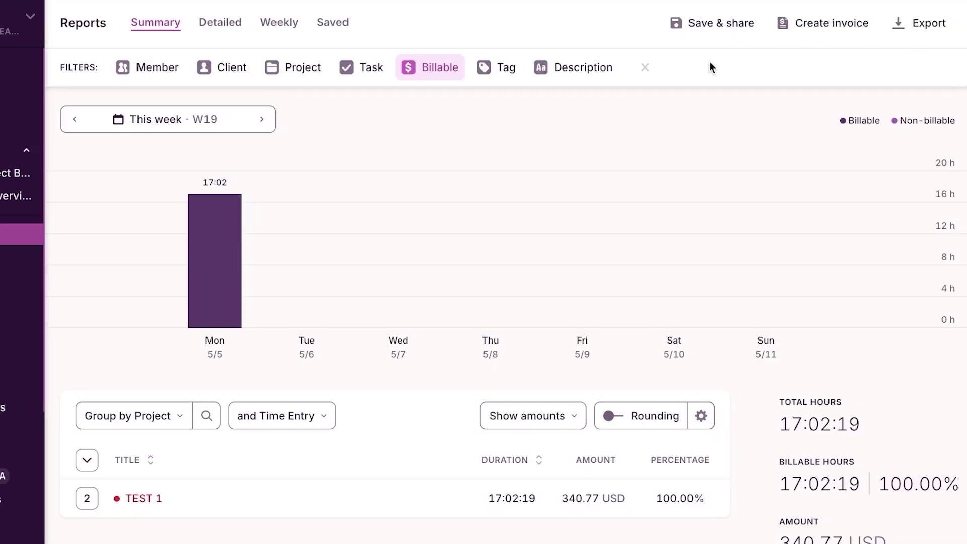
{"action": "scroll", "coordinate": [711, 67], "scroll_direction": "down", "scroll_amount": 7}
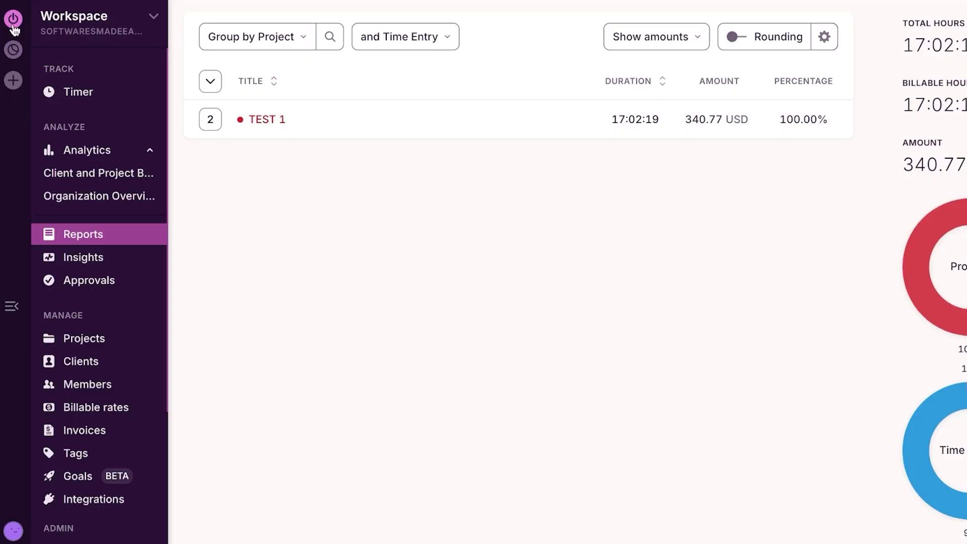
{"action": "left_click", "coordinate": [13, 81]}
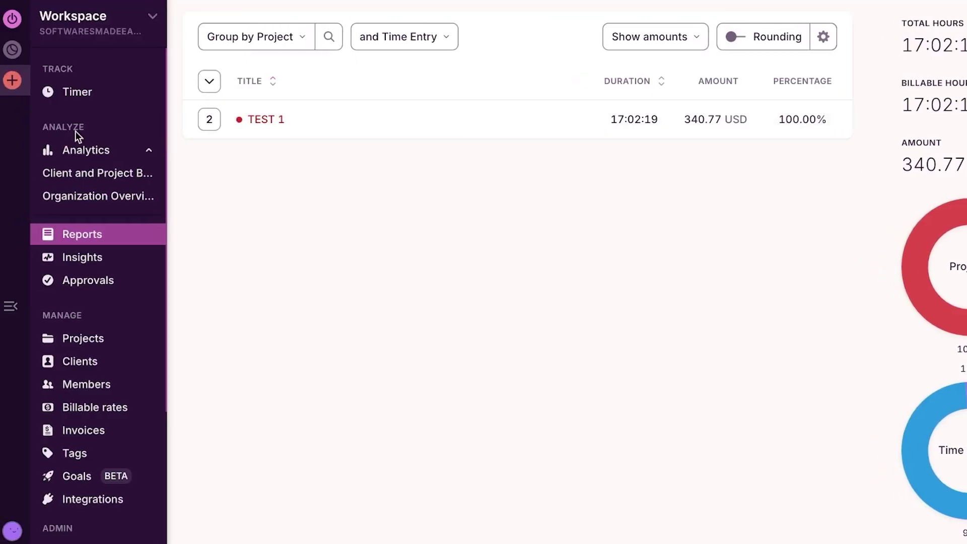
{"action": "left_click", "coordinate": [136, 21]}
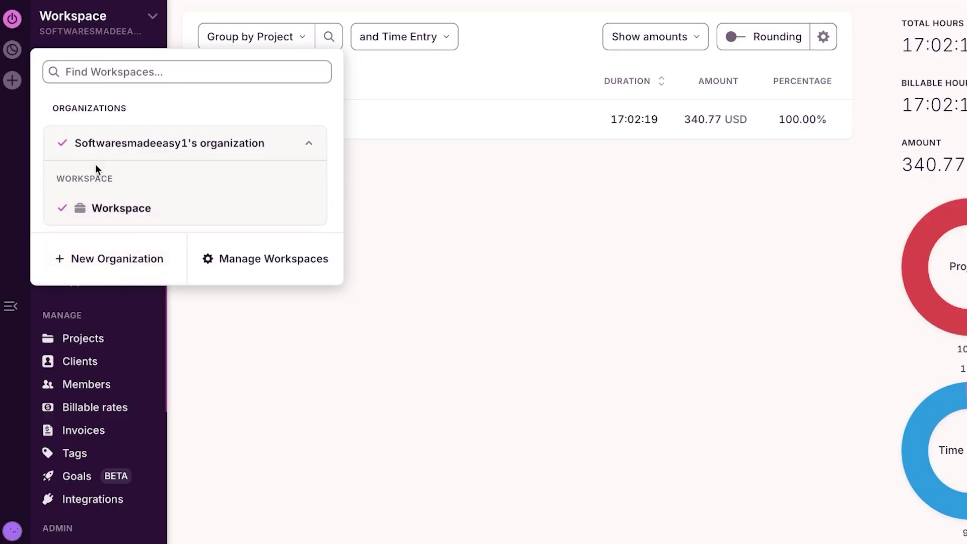
{"action": "left_click", "coordinate": [104, 258]}
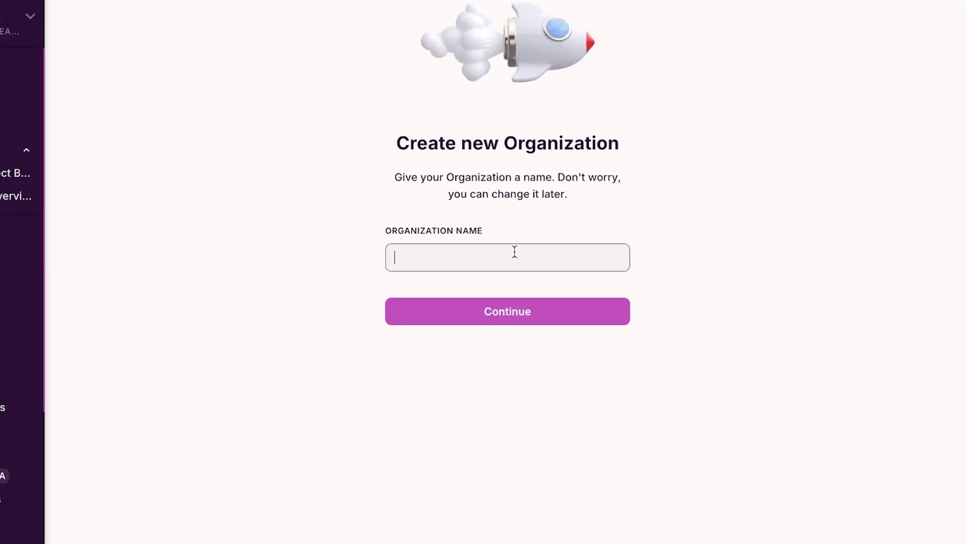
Name the new organization 'X company' and skip inviting teammates for now.
{"action": "type", "text": "X company"}
{"action": "left_click", "coordinate": [627, 319]}
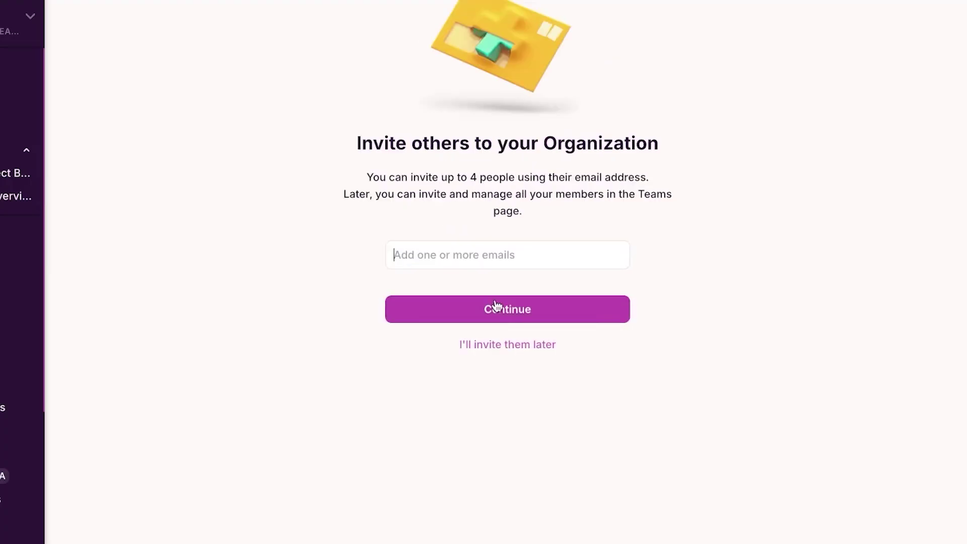
{"action": "left_click", "coordinate": [497, 347]}
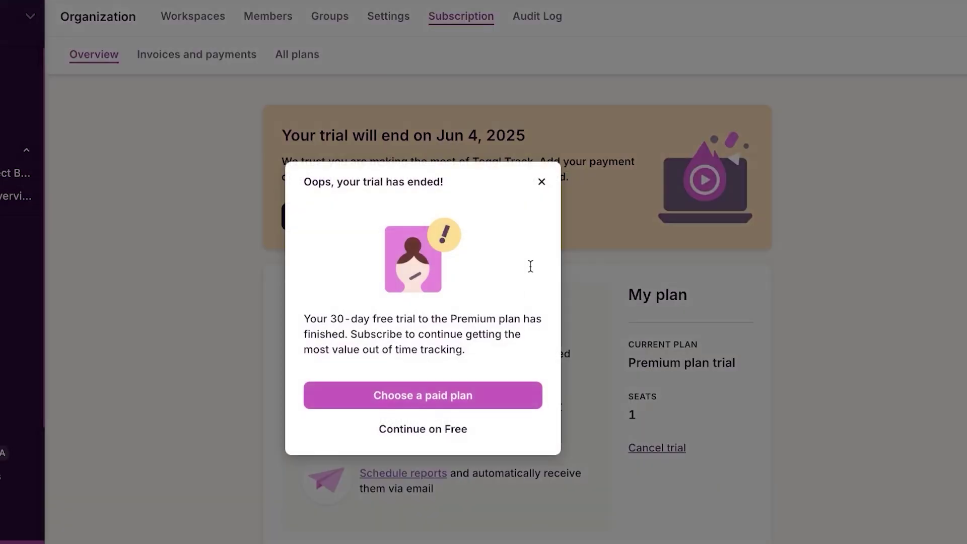
Continue on the Free plan, keep X company as the selected workspace, and open the Timer calendar.
{"action": "left_click", "coordinate": [542, 183]}
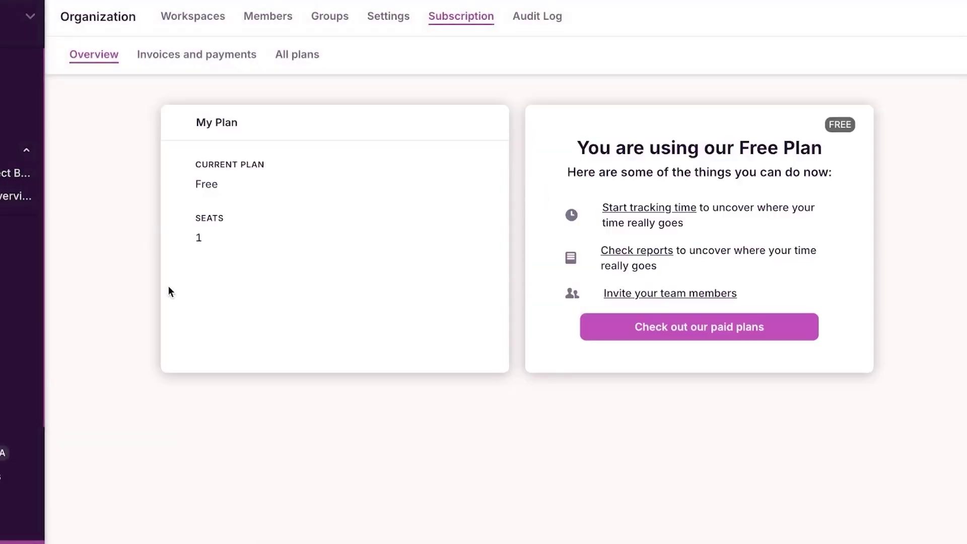
{"action": "left_click", "coordinate": [0, 33]}
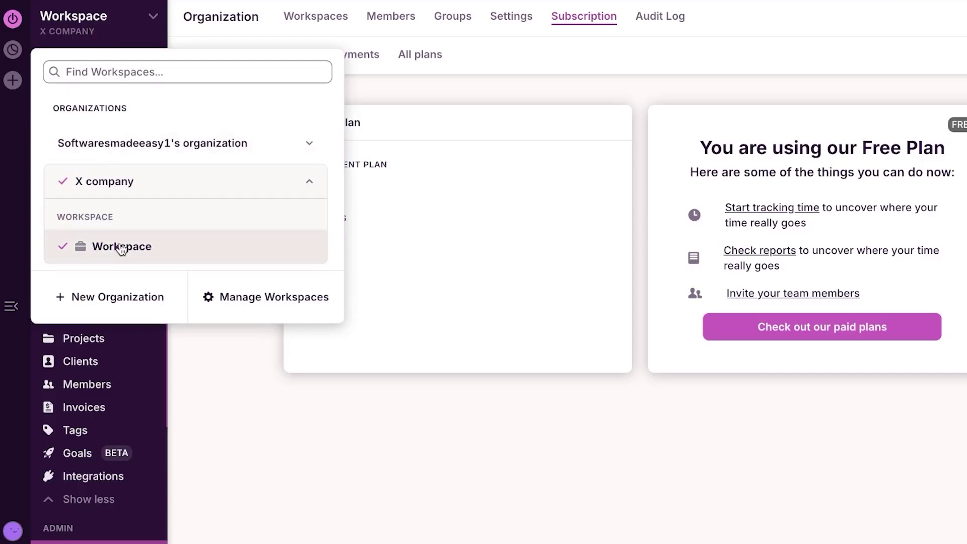
{"action": "left_click", "coordinate": [0, 249]}
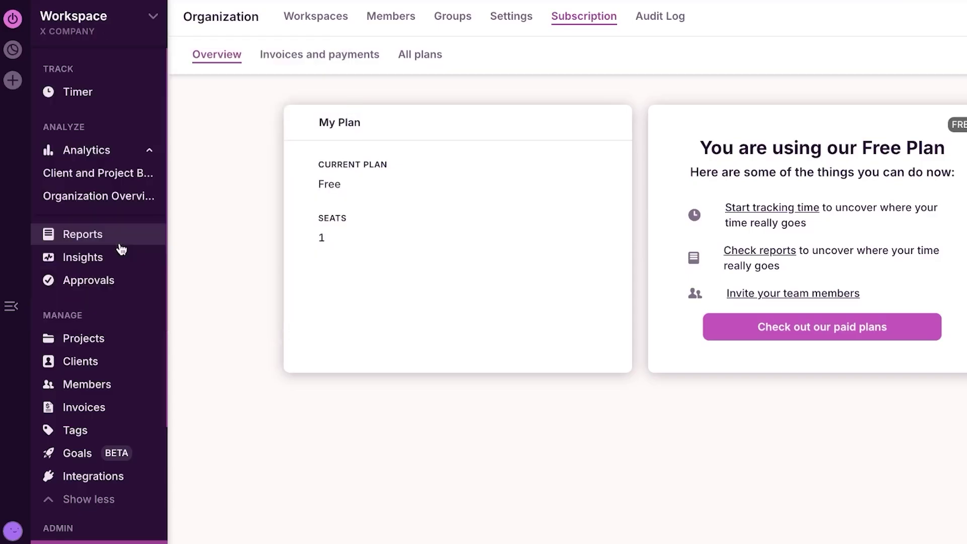
{"action": "left_click", "coordinate": [155, 24]}
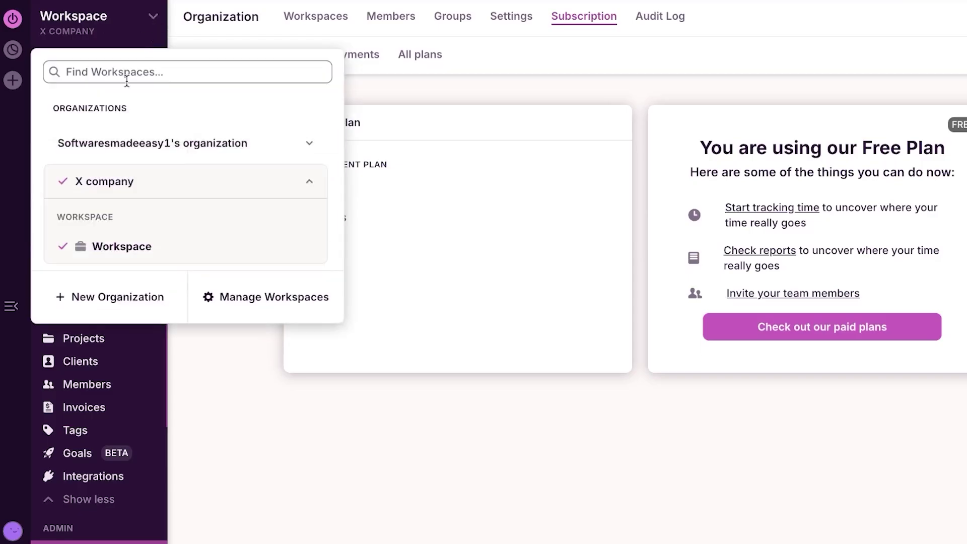
{"action": "left_click", "coordinate": [119, 249]}
{"action": "left_click", "coordinate": [81, 96]}
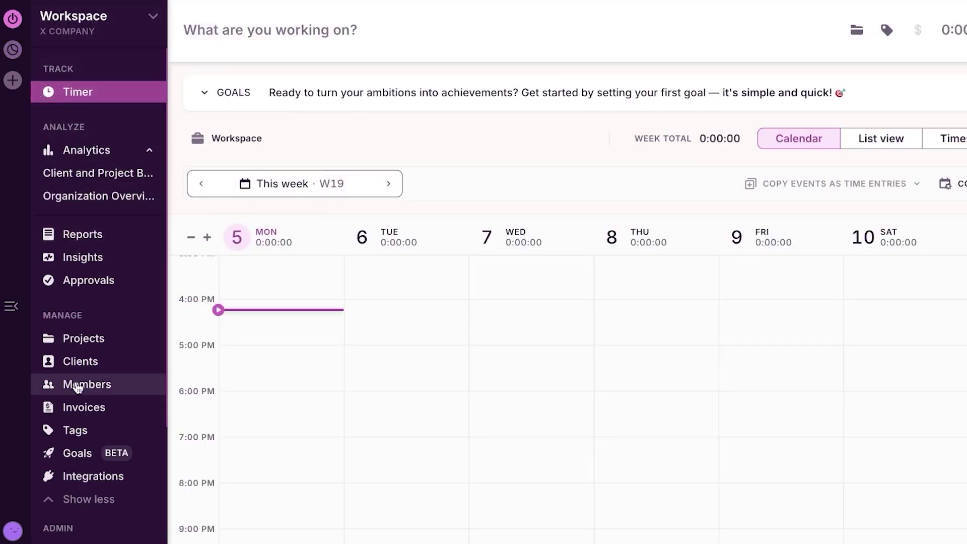
Start a timer by reusing the TEST 1 entry from the original organization's workspace.
{"action": "scroll", "coordinate": [77, 388], "scroll_direction": "down", "scroll_amount": 2}
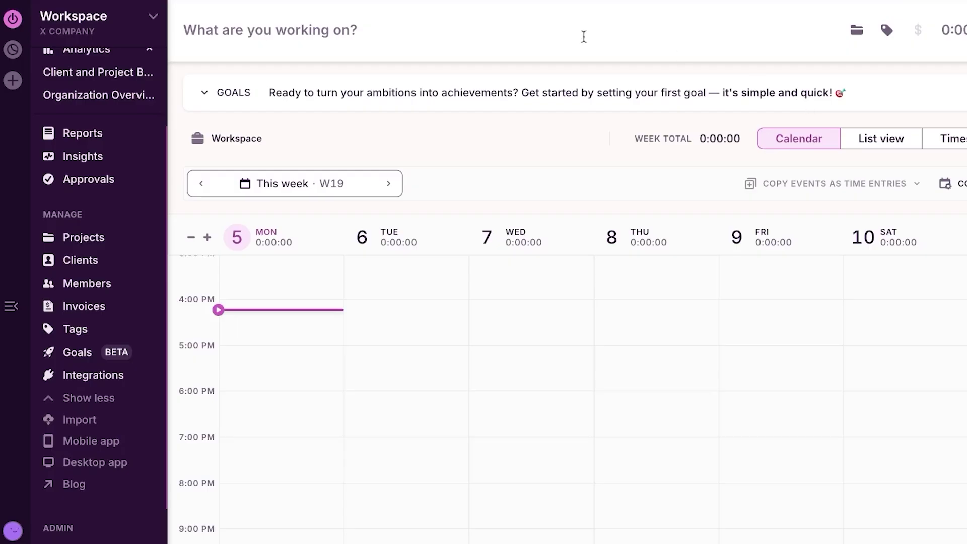
{"action": "left_click", "coordinate": [371, 31]}
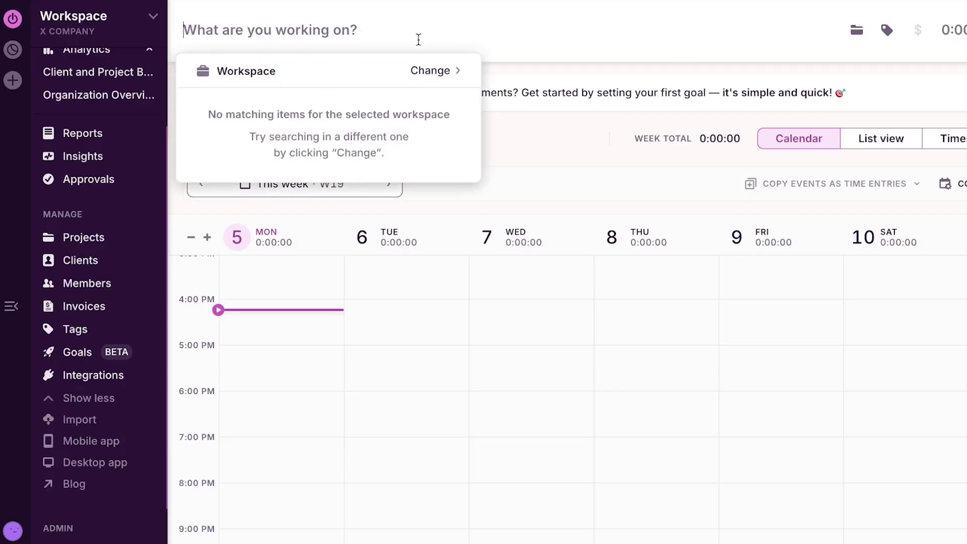
{"action": "left_click", "coordinate": [466, 77]}
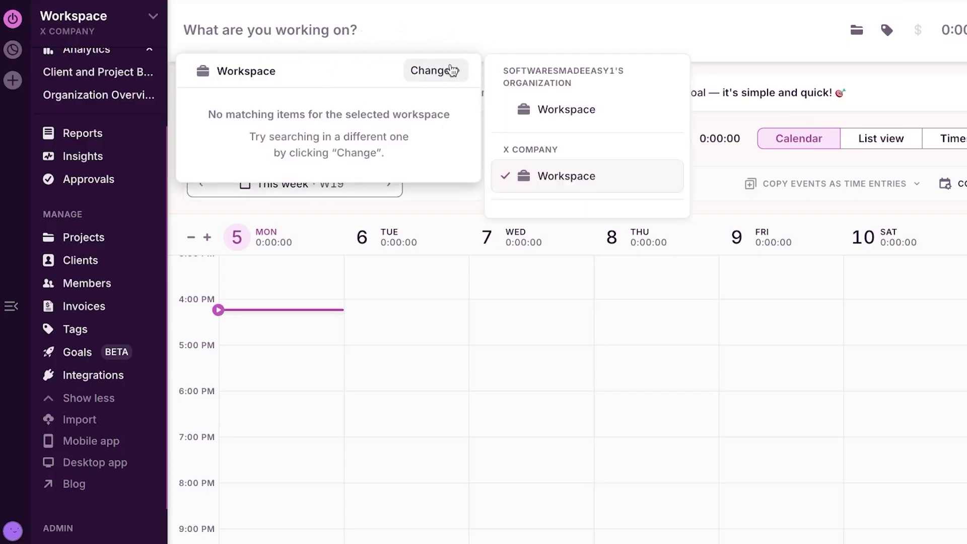
{"action": "left_click", "coordinate": [538, 106]}
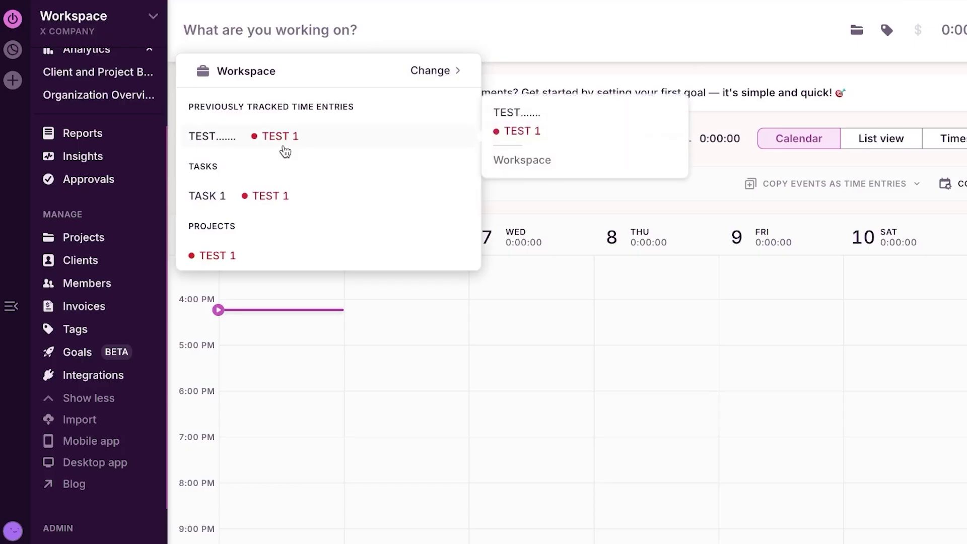
{"action": "left_click", "coordinate": [286, 150]}
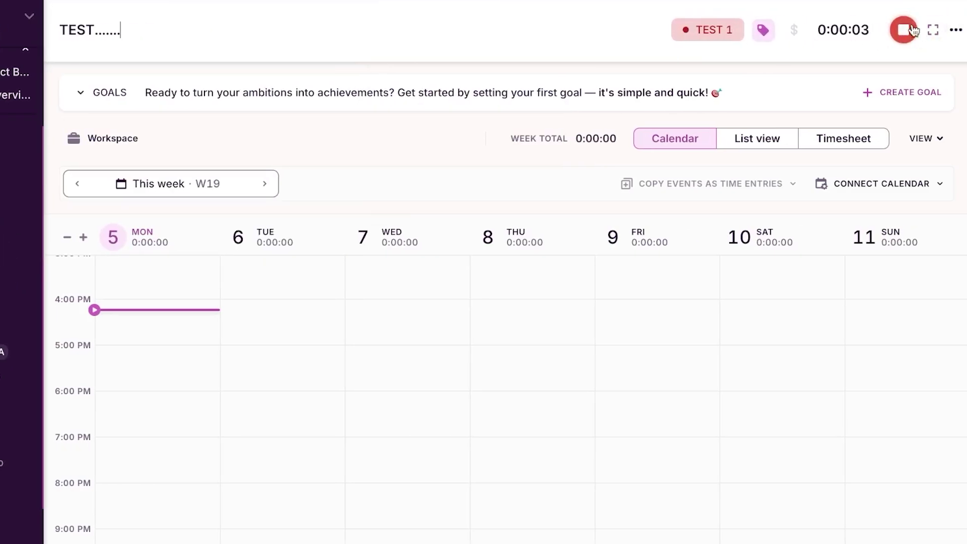
Stop that timer, then start and stop a second short time entry.
{"action": "left_click", "coordinate": [903, 32]}
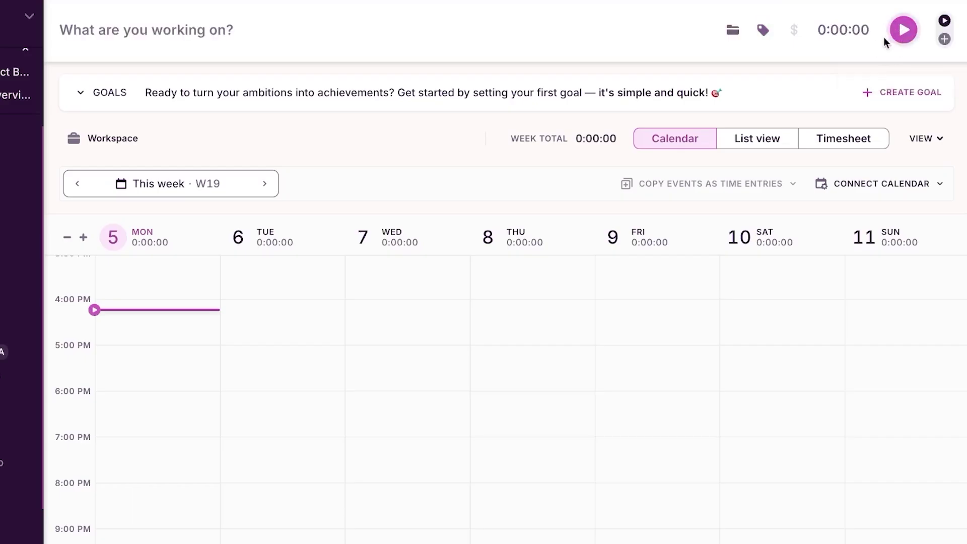
{"action": "left_click", "coordinate": [904, 31]}
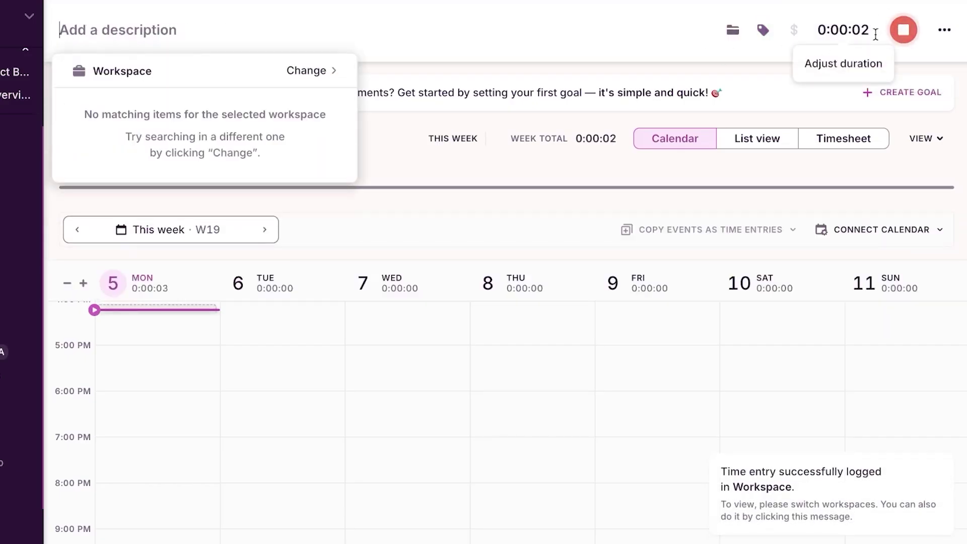
{"action": "left_click", "coordinate": [903, 31]}
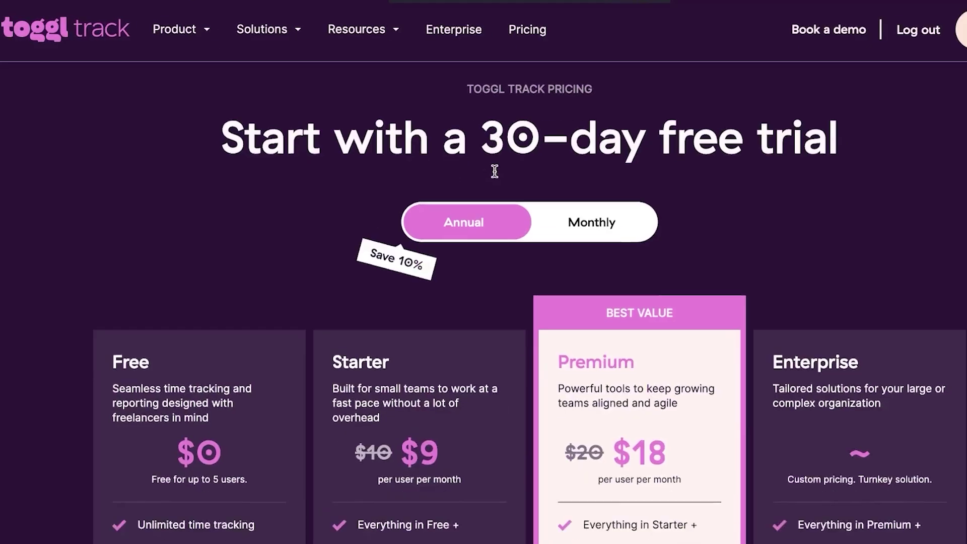
Scroll through the Free, Starter, Premium and Enterprise plan cards on the Pricing page.
{"action": "scroll", "coordinate": [492, 169], "scroll_direction": "down", "scroll_amount": 3}
{"action": "scroll", "coordinate": [446, 171], "scroll_direction": "down", "scroll_amount": 2}
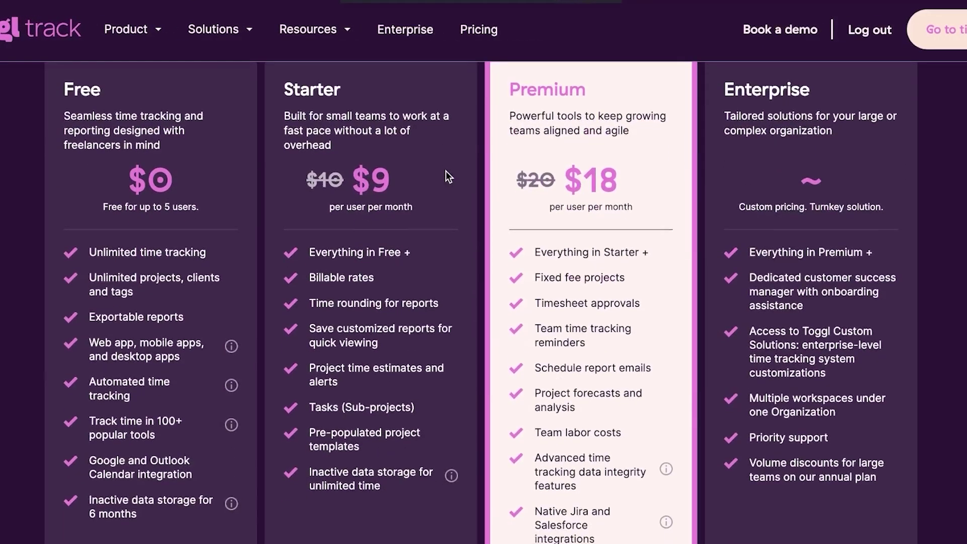
{"action": "scroll", "coordinate": [446, 171], "scroll_direction": "up", "scroll_amount": 1}
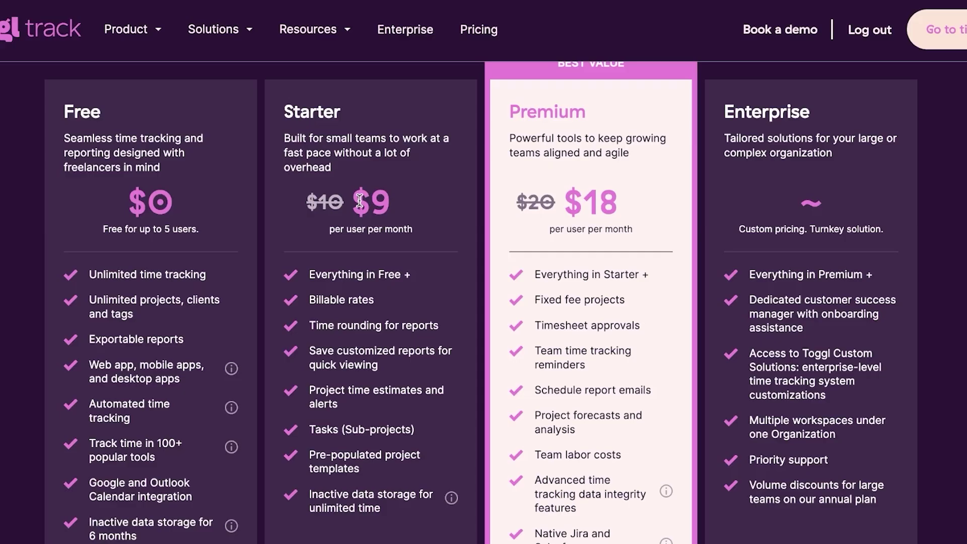
{"action": "scroll", "coordinate": [643, 143], "scroll_direction": "up", "scroll_amount": 1}
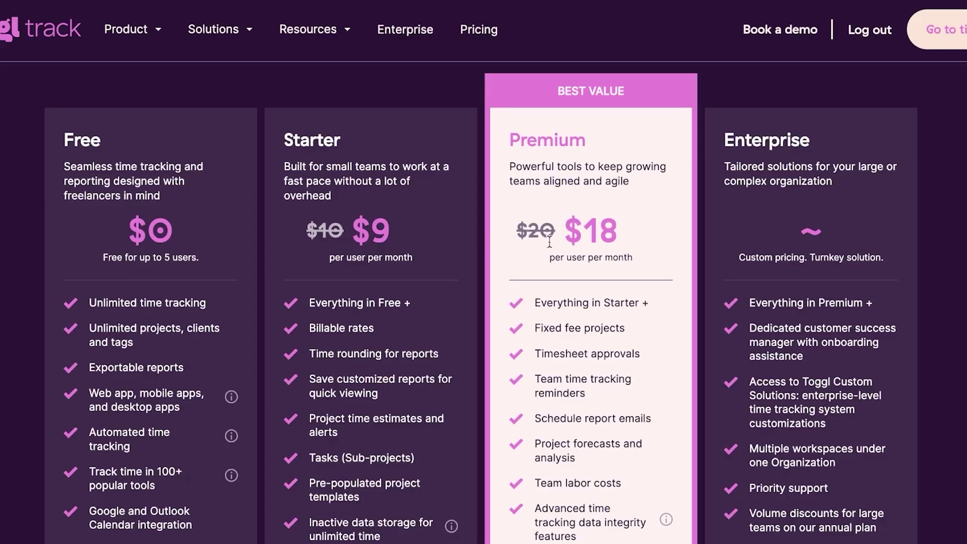
{"action": "scroll", "coordinate": [583, 258], "scroll_direction": "down", "scroll_amount": 1}
{"action": "scroll", "coordinate": [583, 258], "scroll_direction": "down", "scroll_amount": 2}
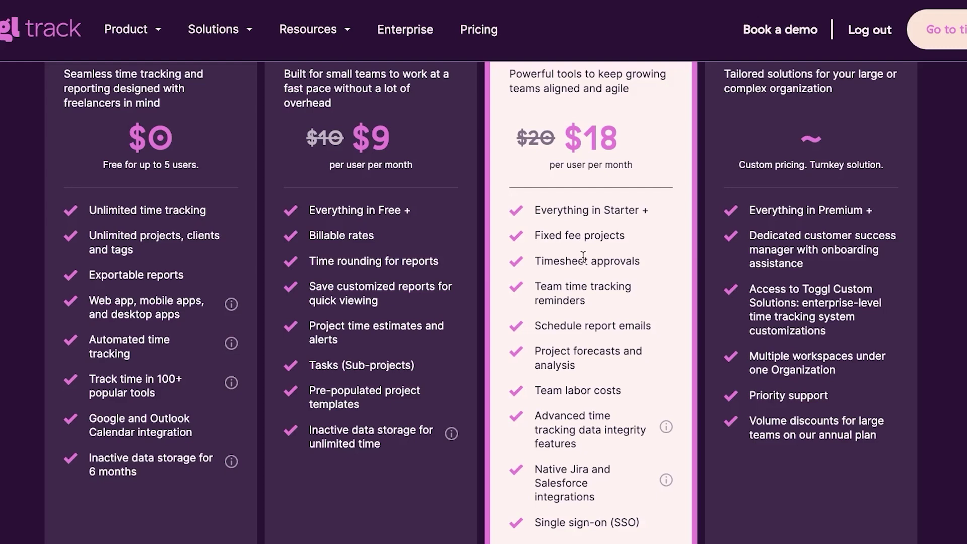
{"action": "scroll", "coordinate": [583, 258], "scroll_direction": "up", "scroll_amount": 2}
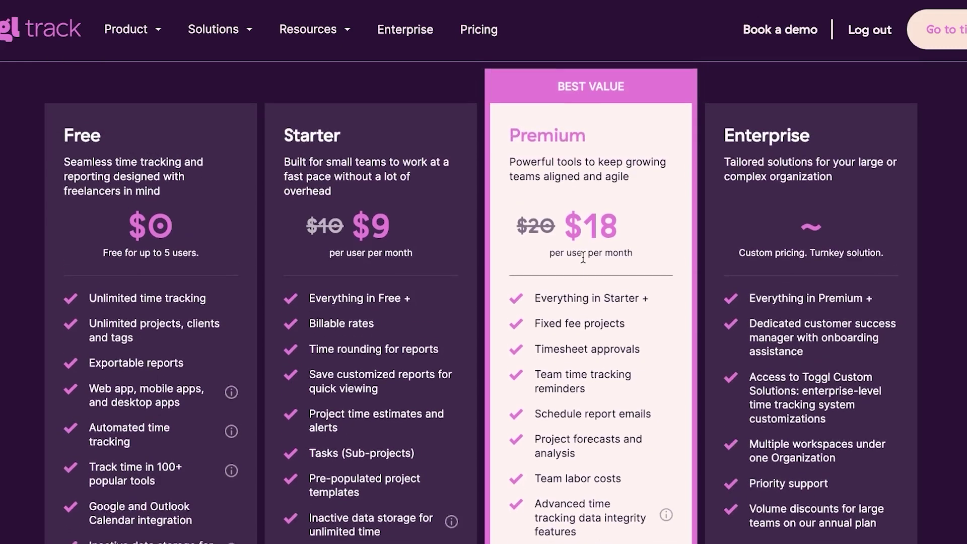
{"action": "scroll", "coordinate": [583, 258], "scroll_direction": "down", "scroll_amount": 2}
{"action": "scroll", "coordinate": [583, 258], "scroll_direction": "down", "scroll_amount": 1}
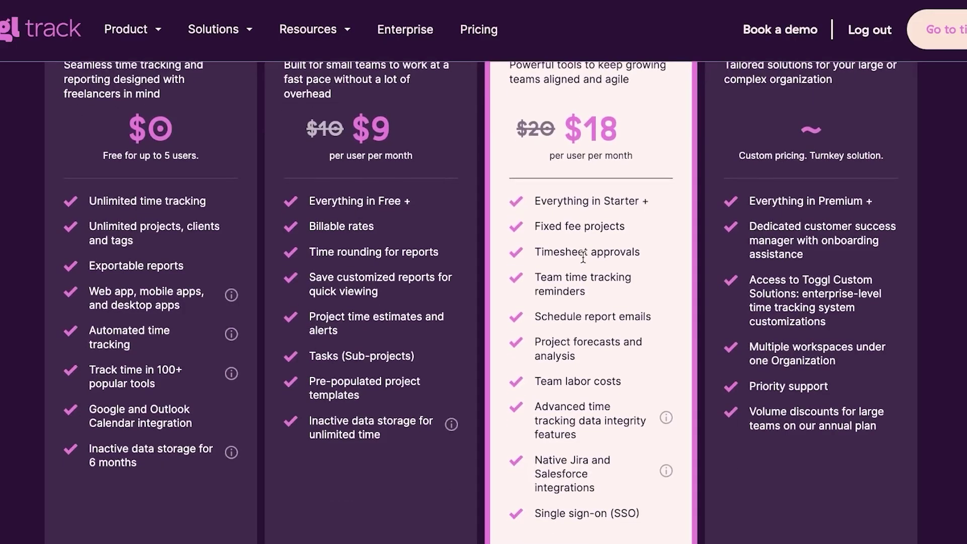
{"action": "scroll", "coordinate": [583, 257], "scroll_direction": "up", "scroll_amount": 2}
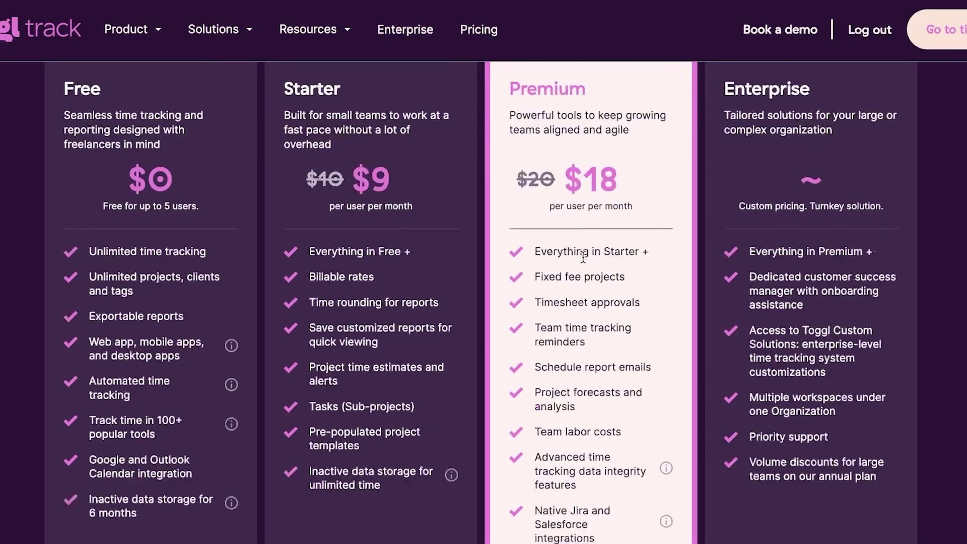
{"action": "scroll", "coordinate": [583, 258], "scroll_direction": "down", "scroll_amount": 1}
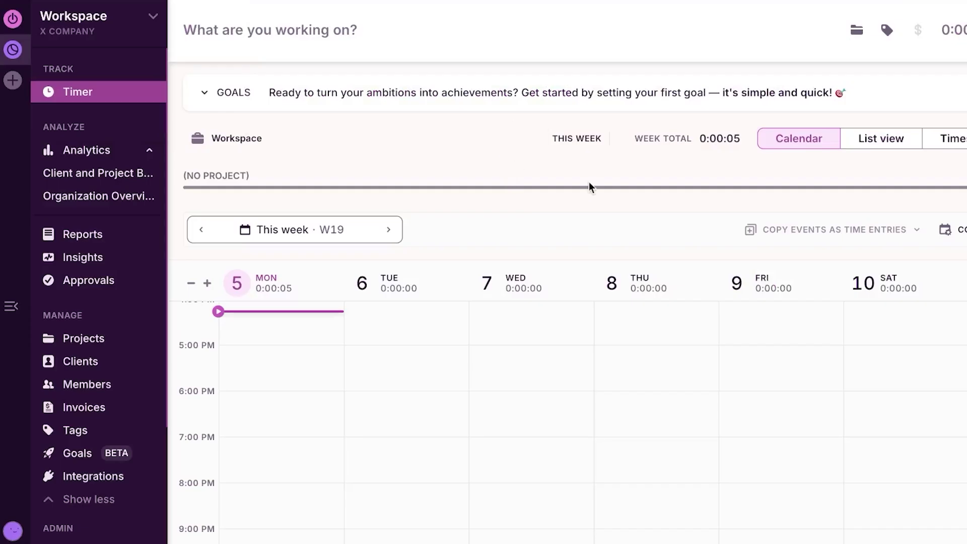
{"action": "mouse_move", "coordinate": [590, 186]}
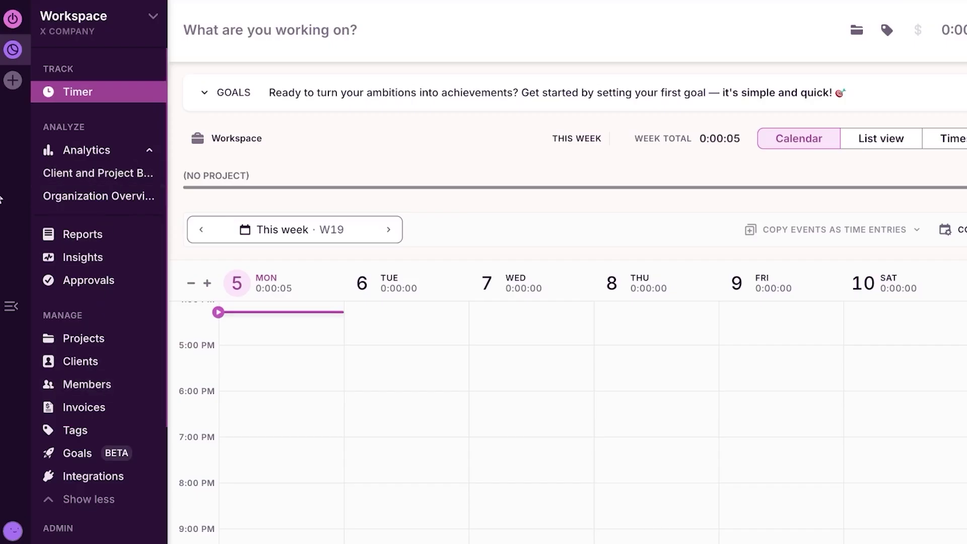
{"action": "mouse_move", "coordinate": [13, 56]}
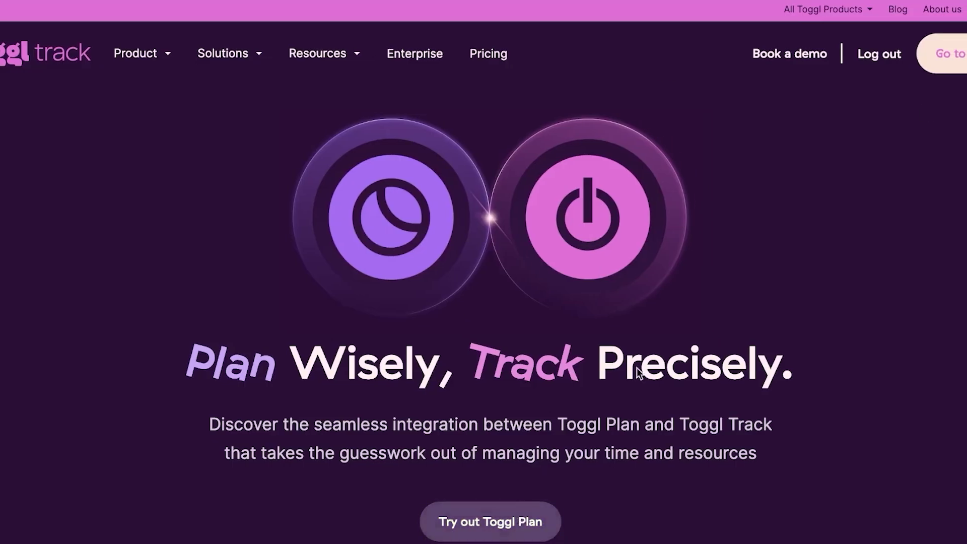
{"action": "left_click", "coordinate": [947, 53]}
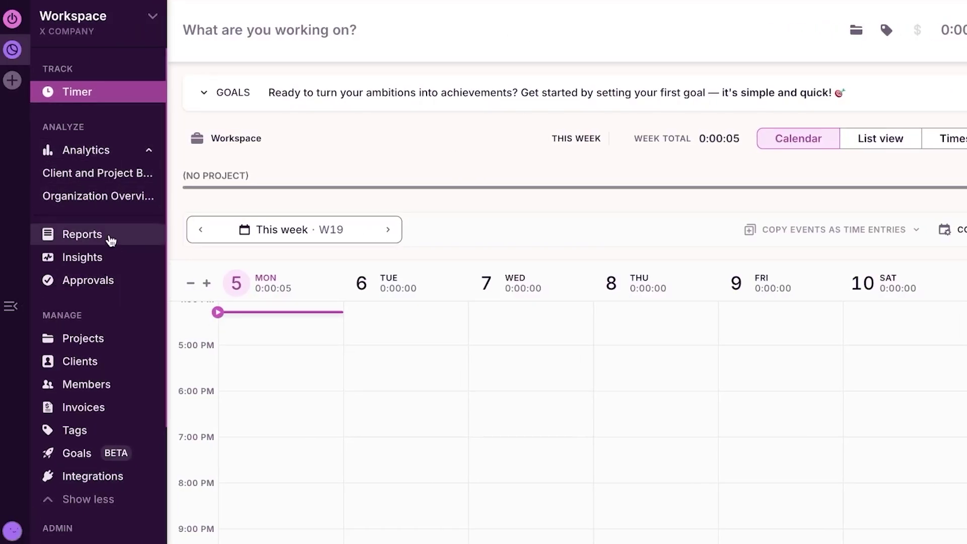
{"action": "left_click", "coordinate": [101, 288]}
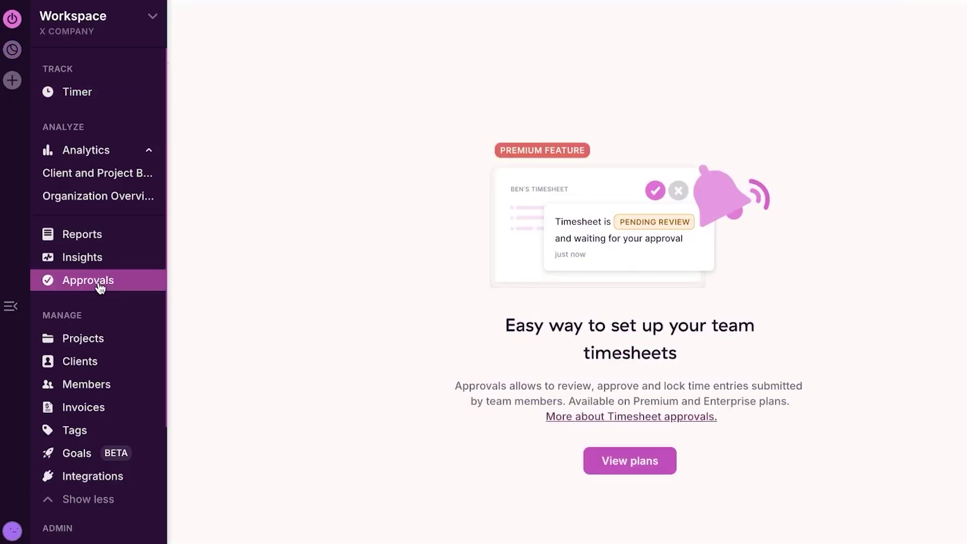
{"action": "left_click", "coordinate": [644, 463]}
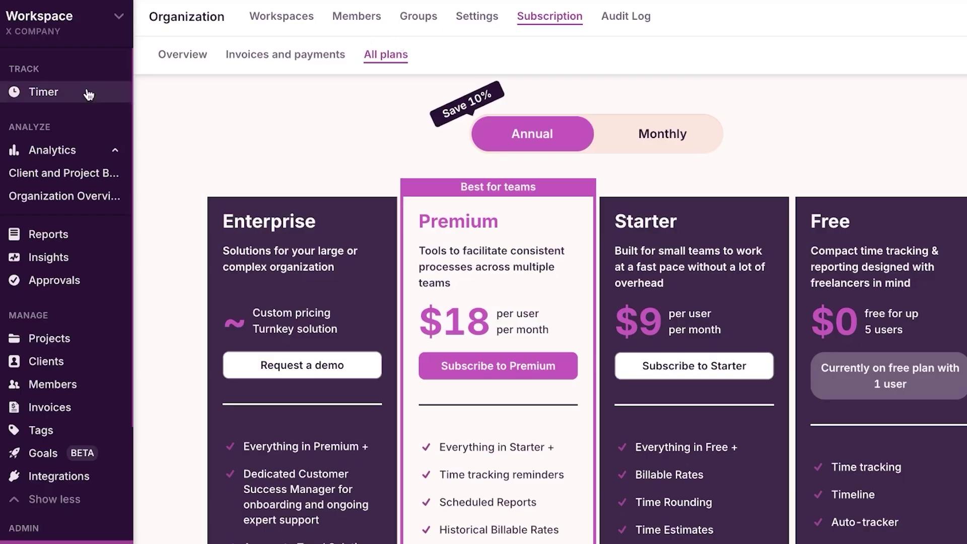
Return to X company's W19 calendar and switch it to the Timesheet table view.
{"action": "left_click", "coordinate": [42, 96]}
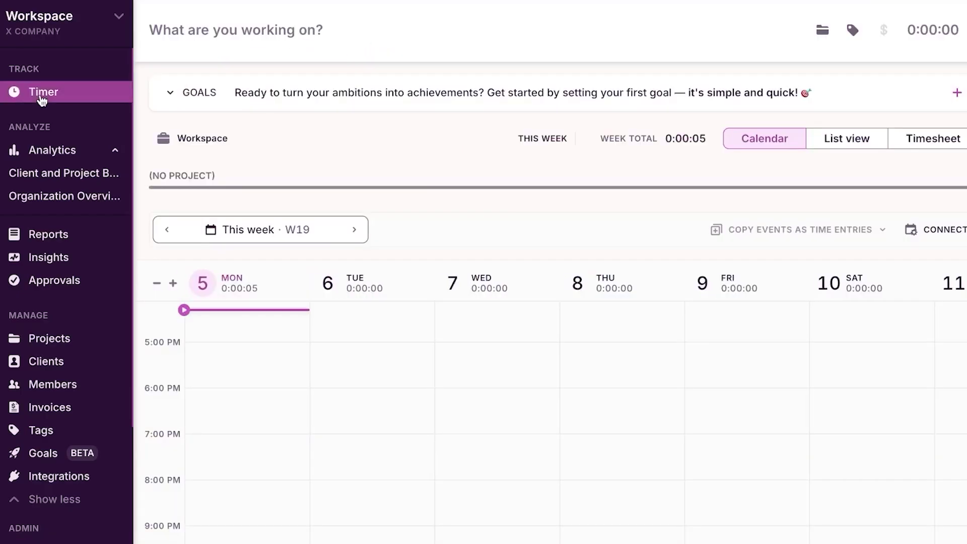
{"action": "scroll", "coordinate": [494, 325], "scroll_direction": "down", "scroll_amount": 2}
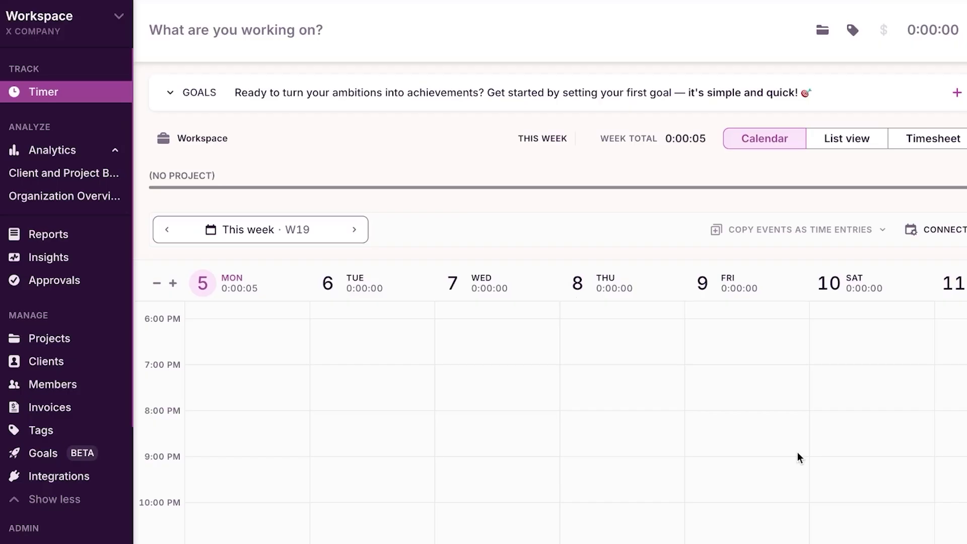
{"action": "left_click", "coordinate": [958, 144]}
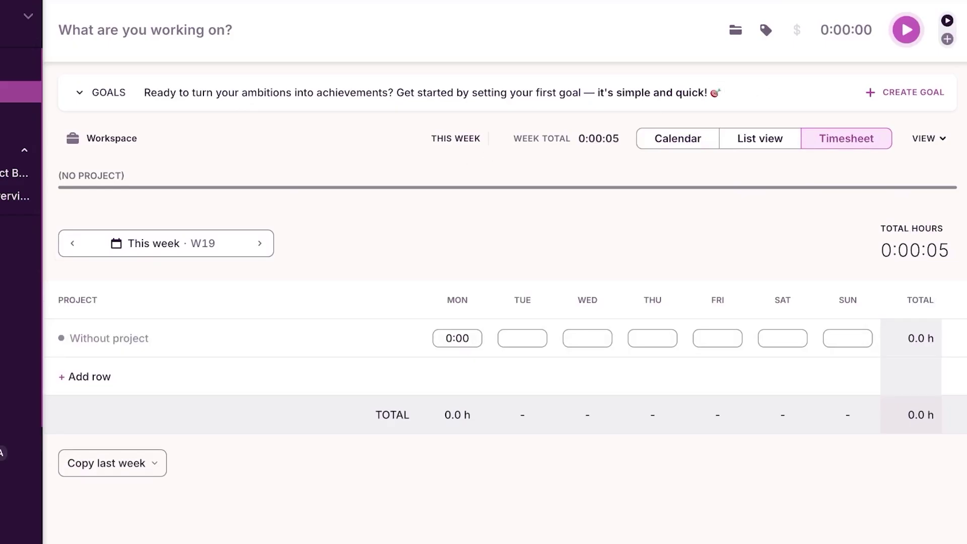
Start a new goal named 'reach 70k' with a dollar icon.
{"action": "left_click", "coordinate": [929, 94]}
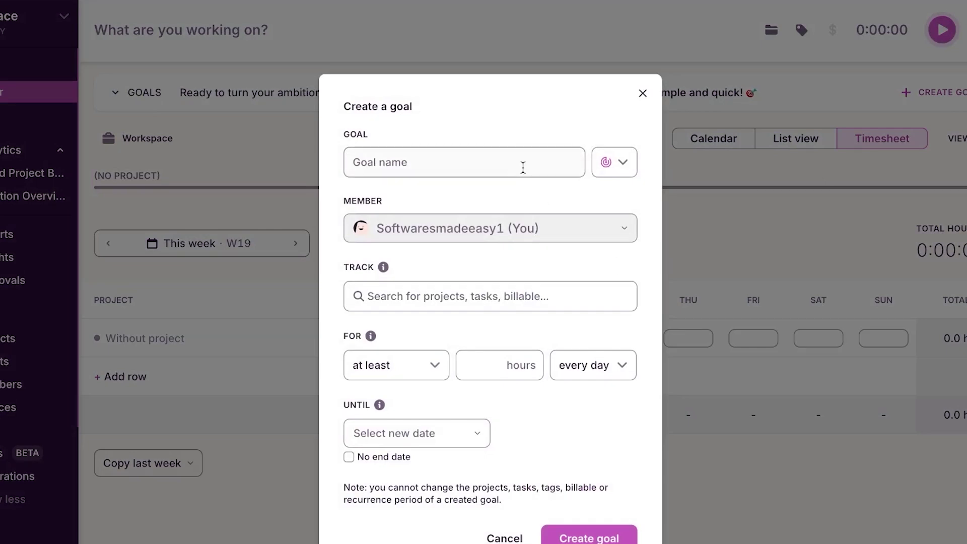
{"action": "type", "text": "reach 70k"}
{"action": "left_click", "coordinate": [623, 162]}
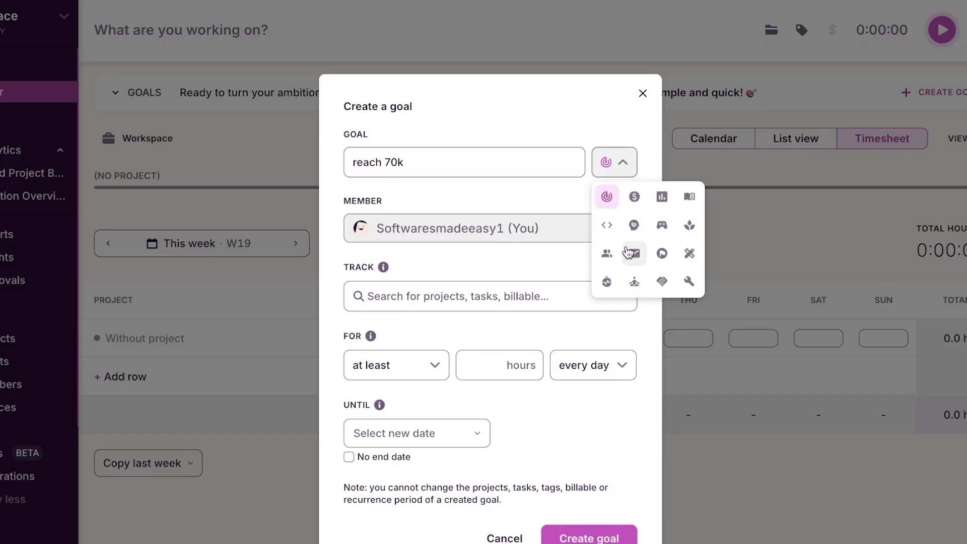
{"action": "left_click", "coordinate": [635, 197]}
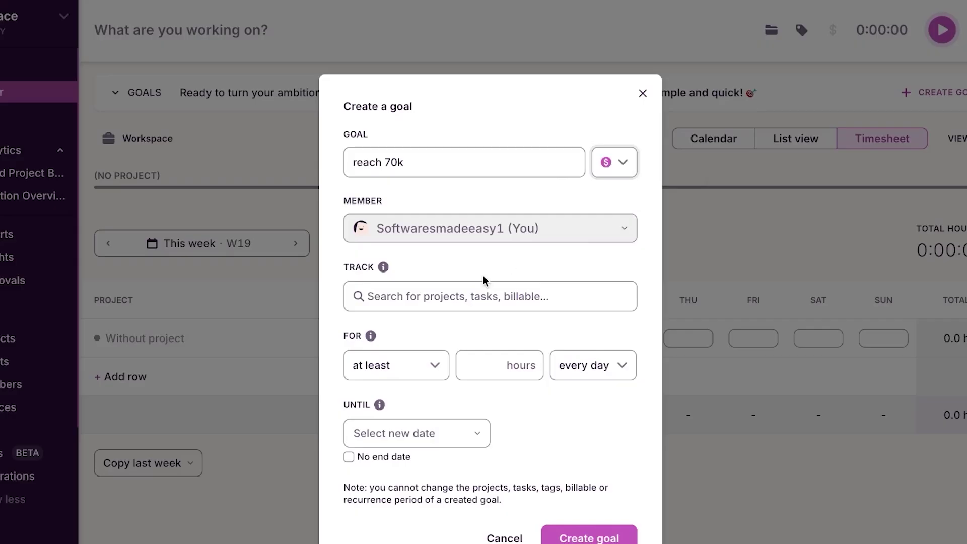
Make the goal track at least 6 billable hours every day until 05/30/2025.
{"action": "left_click", "coordinate": [405, 299]}
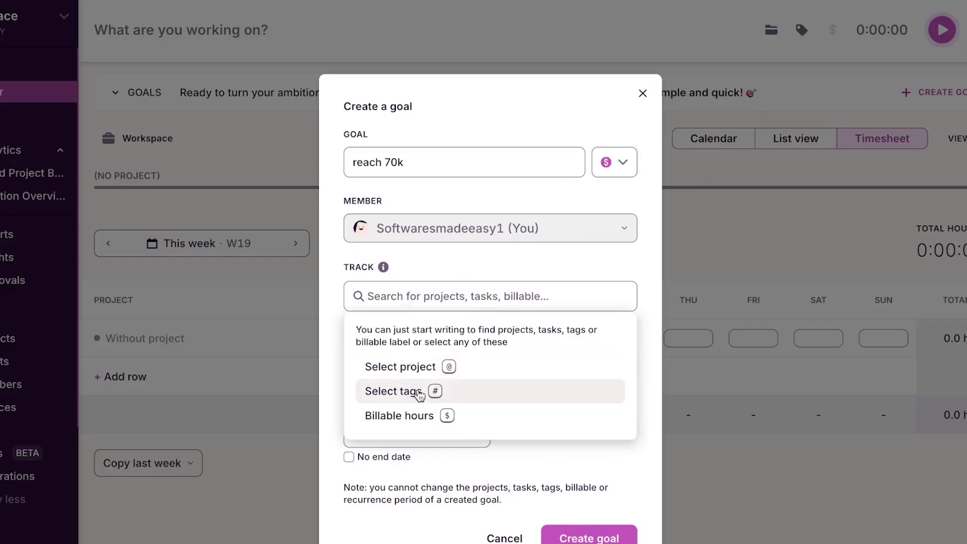
{"action": "left_click", "coordinate": [416, 415]}
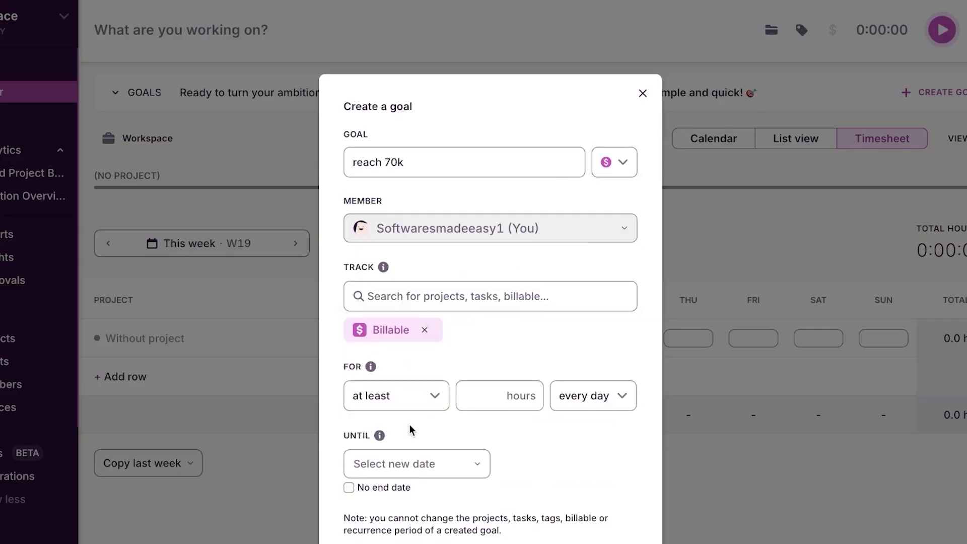
{"action": "left_click", "coordinate": [409, 404]}
{"action": "left_click", "coordinate": [491, 396]}
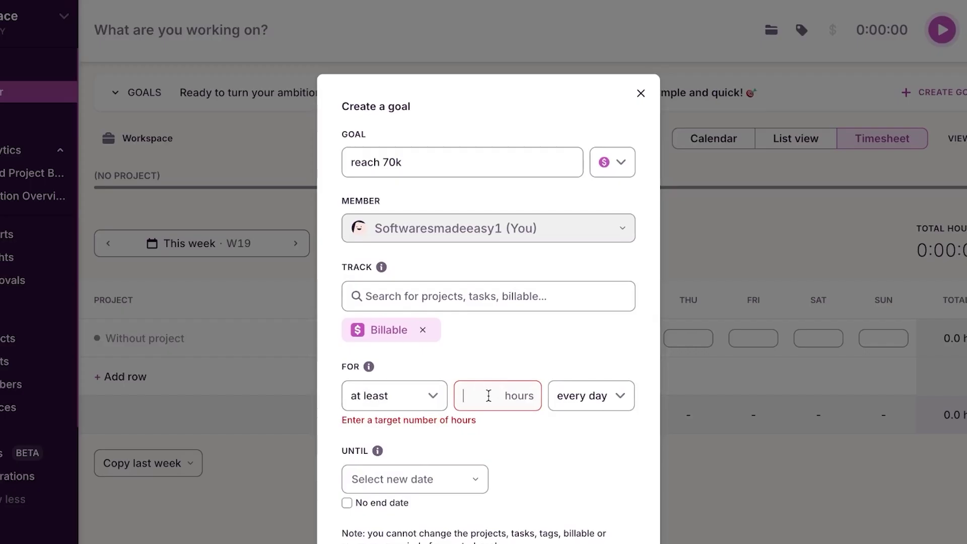
{"action": "type", "text": "2"}
{"action": "key", "text": "BackSpace"}
{"action": "type", "text": "6"}
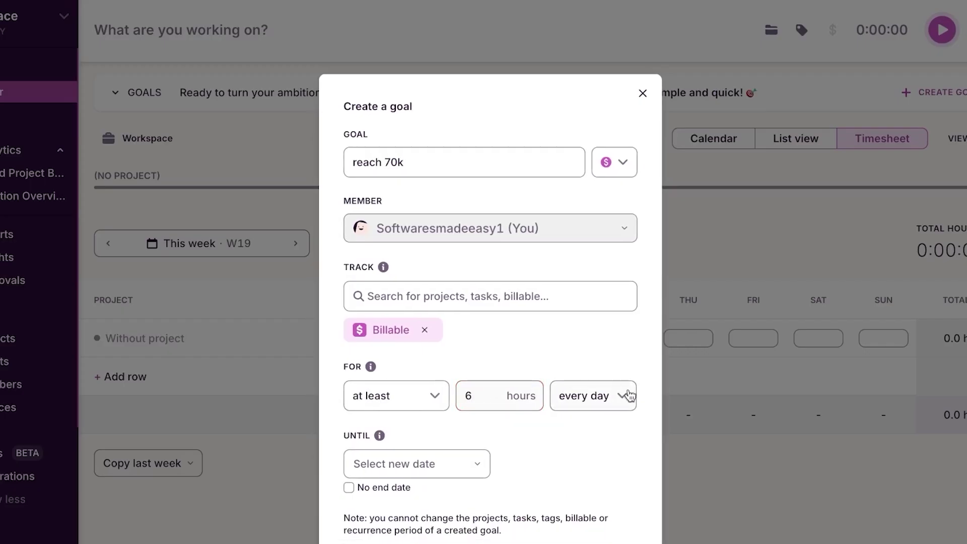
{"action": "left_click", "coordinate": [572, 407]}
{"action": "left_click", "coordinate": [590, 428]}
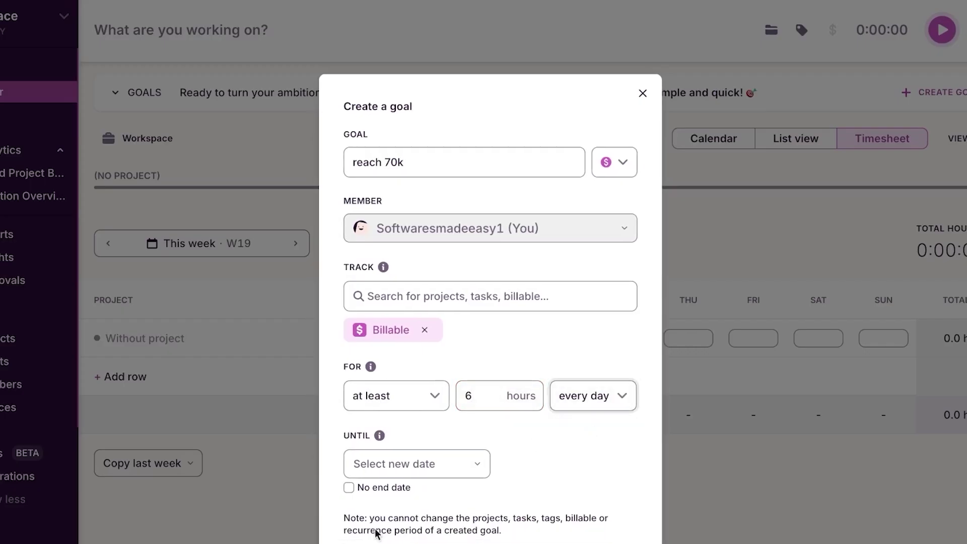
{"action": "left_click", "coordinate": [379, 474]}
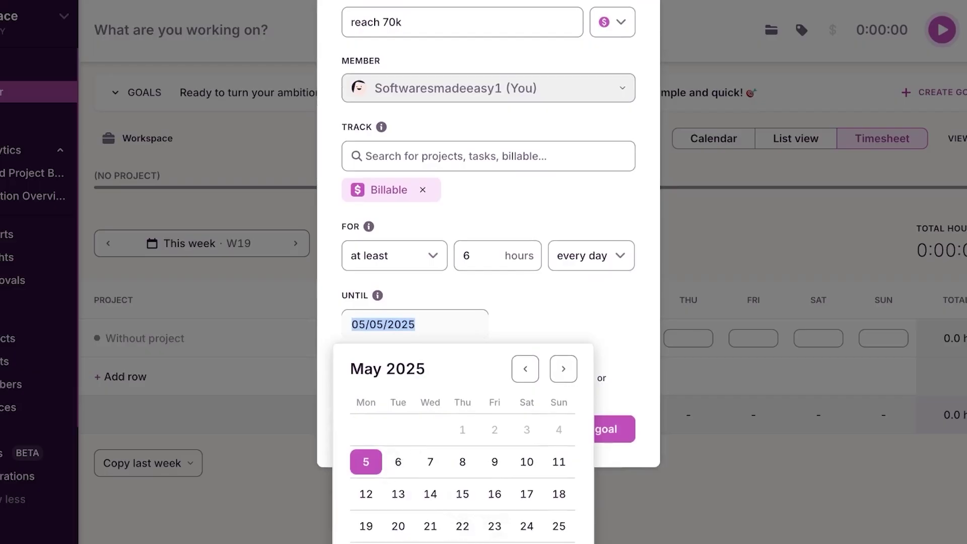
{"action": "left_click", "coordinate": [494, 542]}
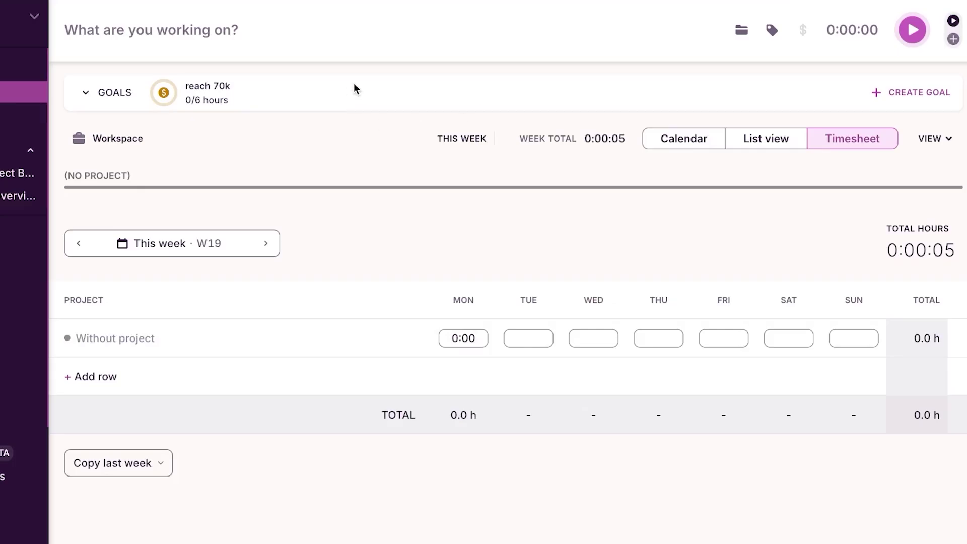
Scroll the Toggl Track website and bring up its Product menu of features and apps.
{"action": "mouse_move", "coordinate": [215, 174]}
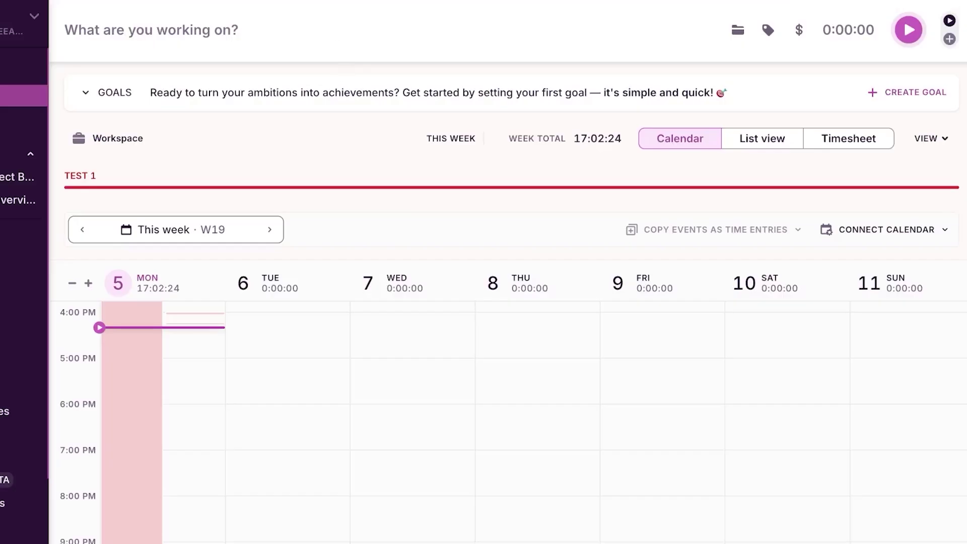
{"action": "scroll", "coordinate": [509, 424], "scroll_direction": "down", "scroll_amount": 1}
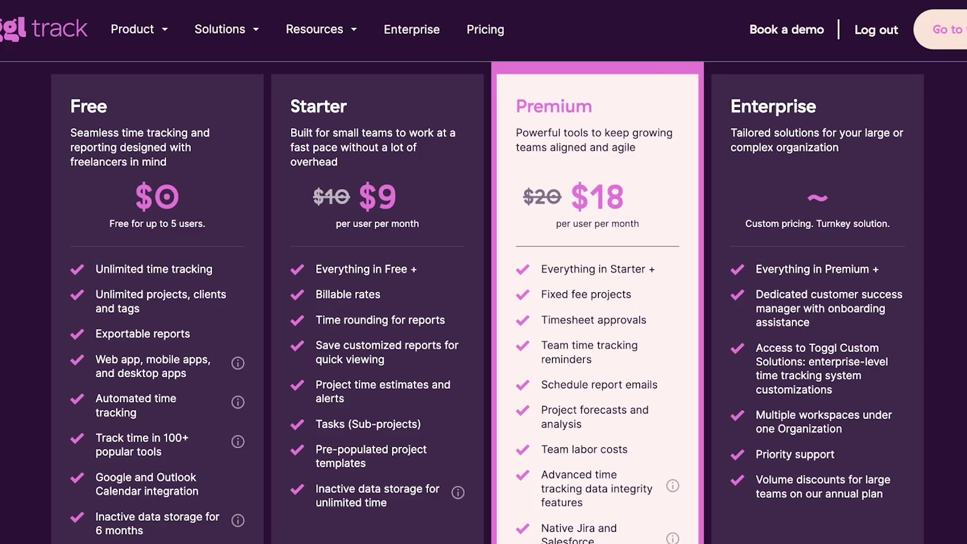
{"action": "left_click", "coordinate": [160, 30]}
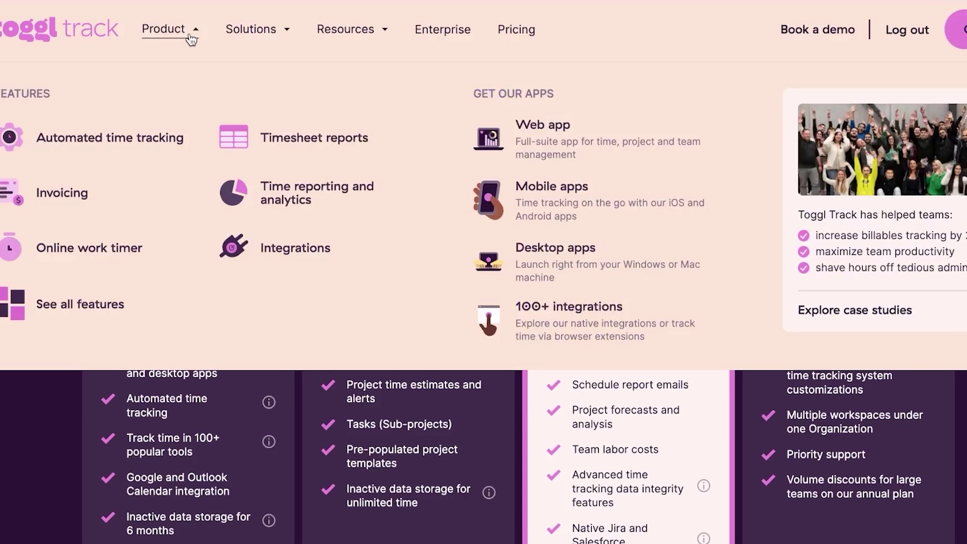